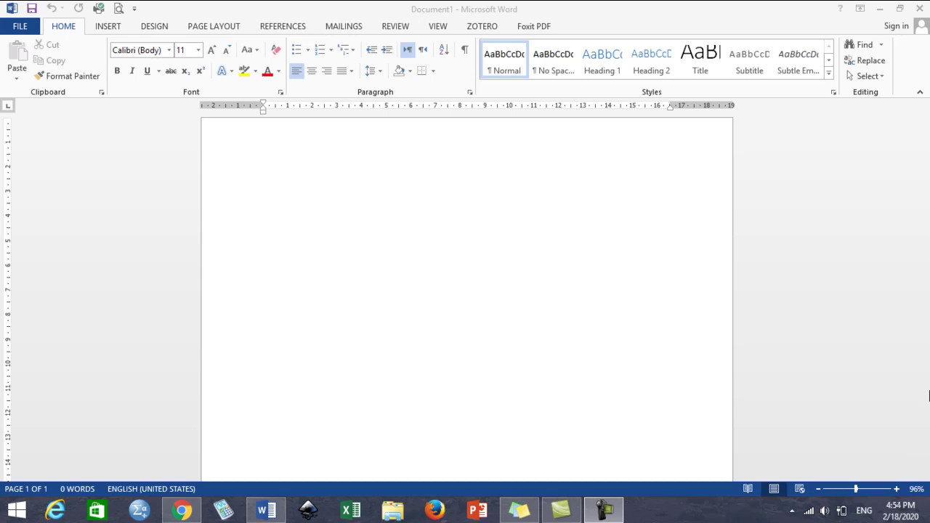
Step: Add a centred 'KATA PENGANTAR' title on the first page and style it Heading 1
left_click(829, 72)
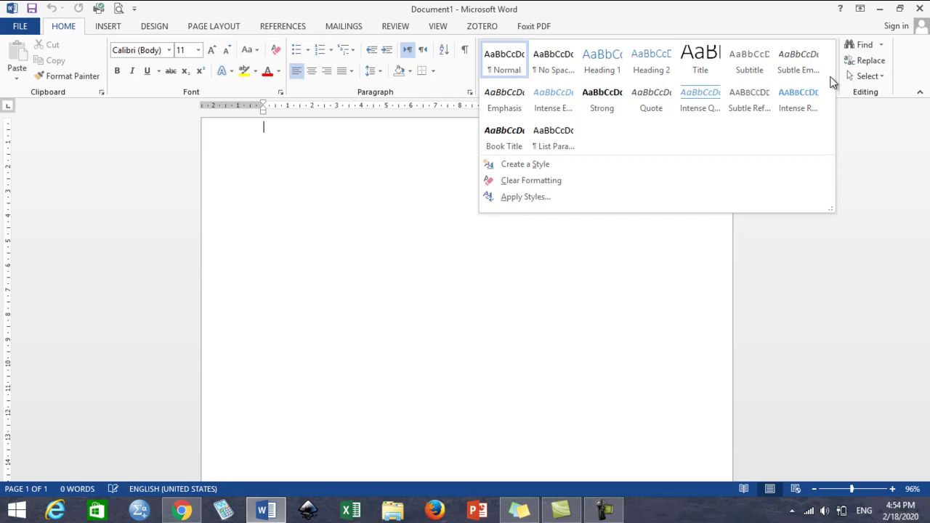
left_click(571, 254)
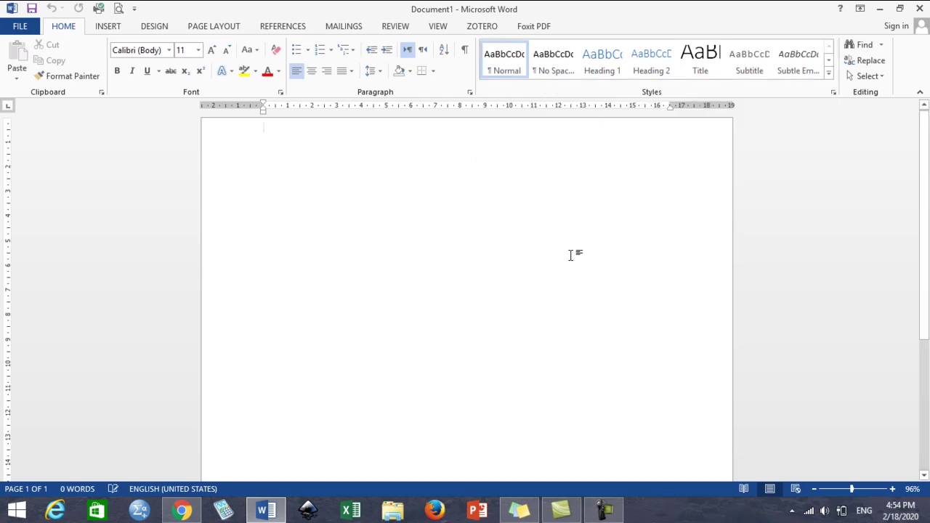
key("ctrl+e")
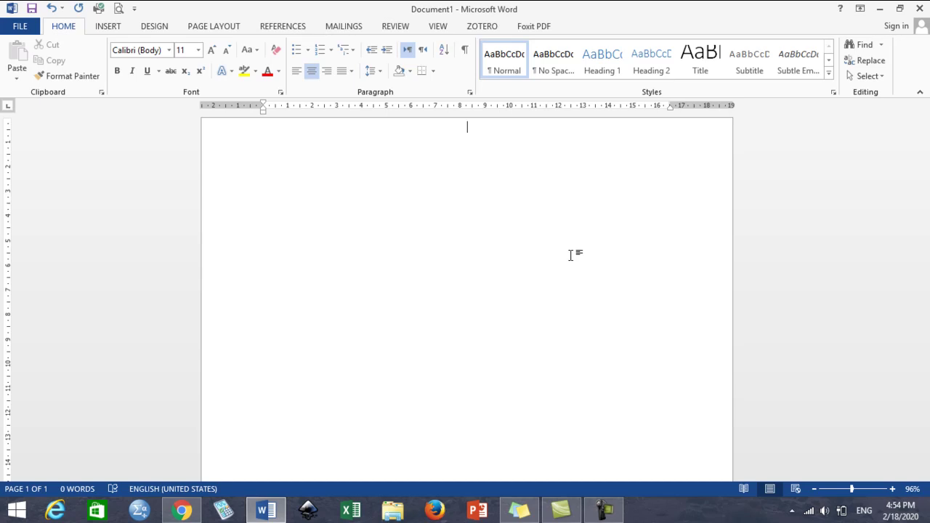
type("KA")
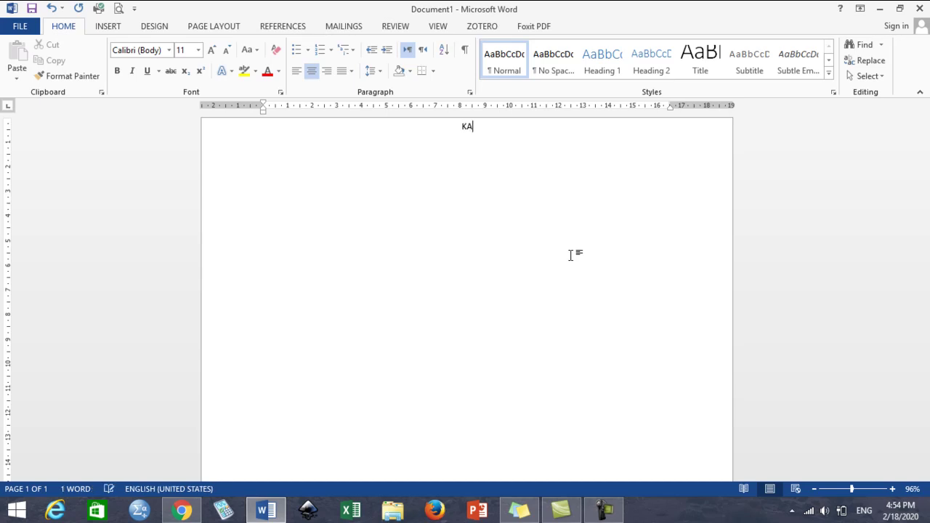
type("TA PENGANTA")
type("R")
key("Home")
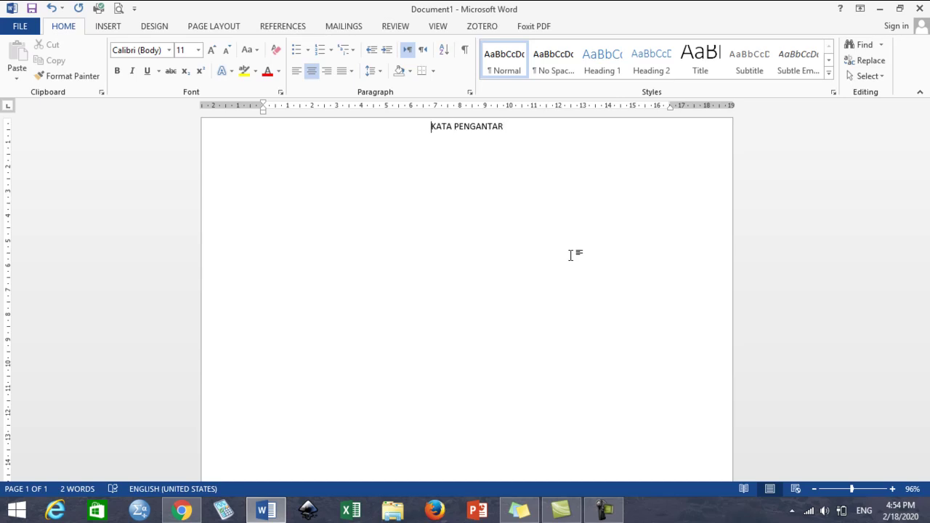
key("shift+End")
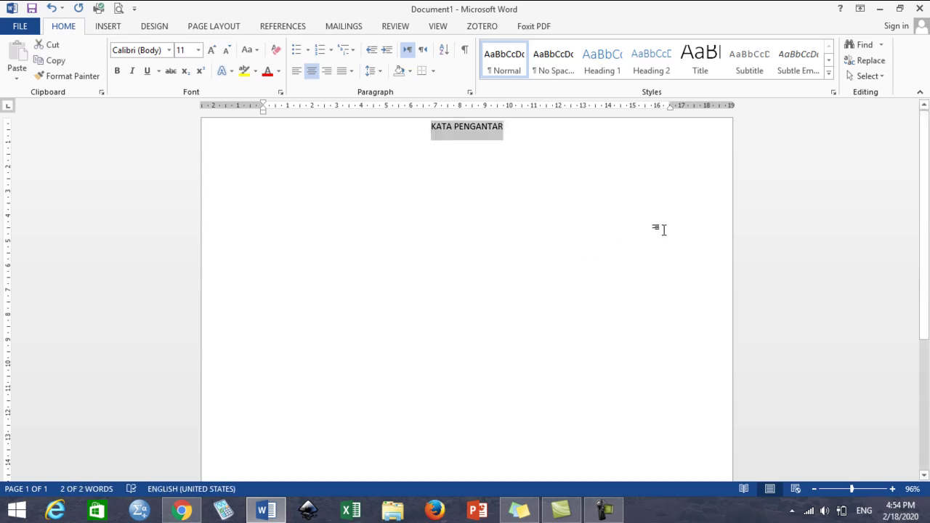
left_click(603, 64)
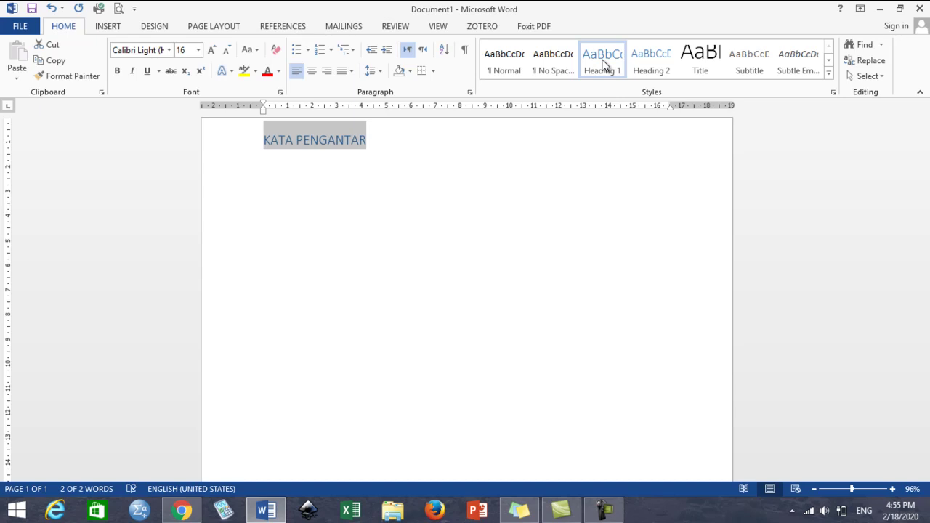
Step: Modify Heading 1 to bold, black, centred Times New Roman so KATA PENGANTAR updates
right_click(611, 69)
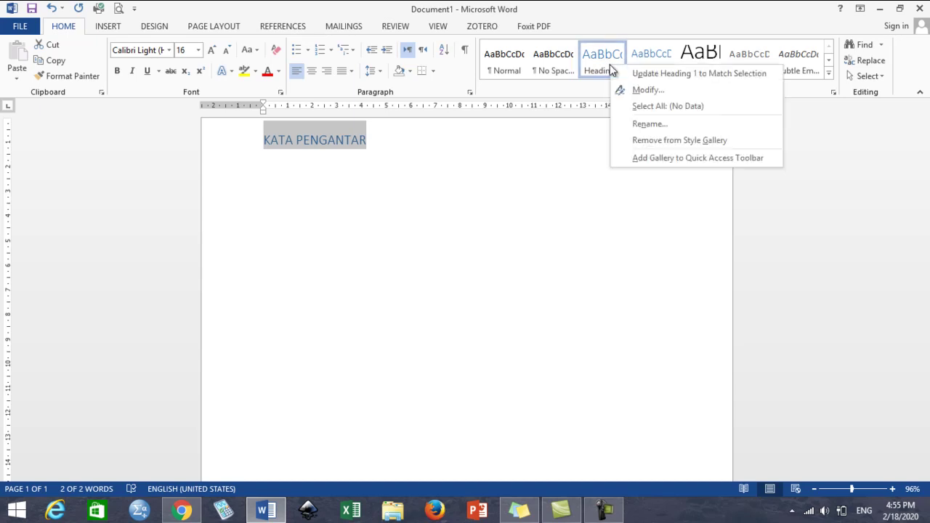
left_click(638, 91)
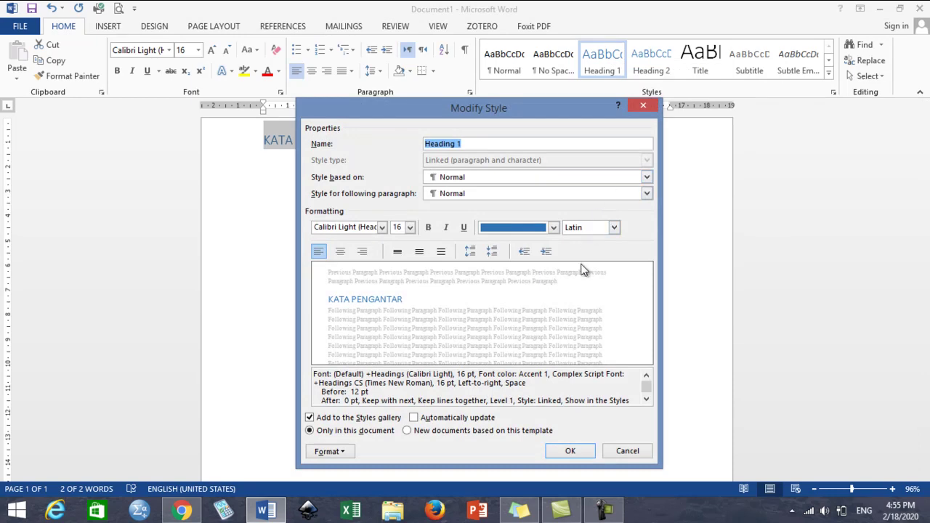
left_click(382, 227)
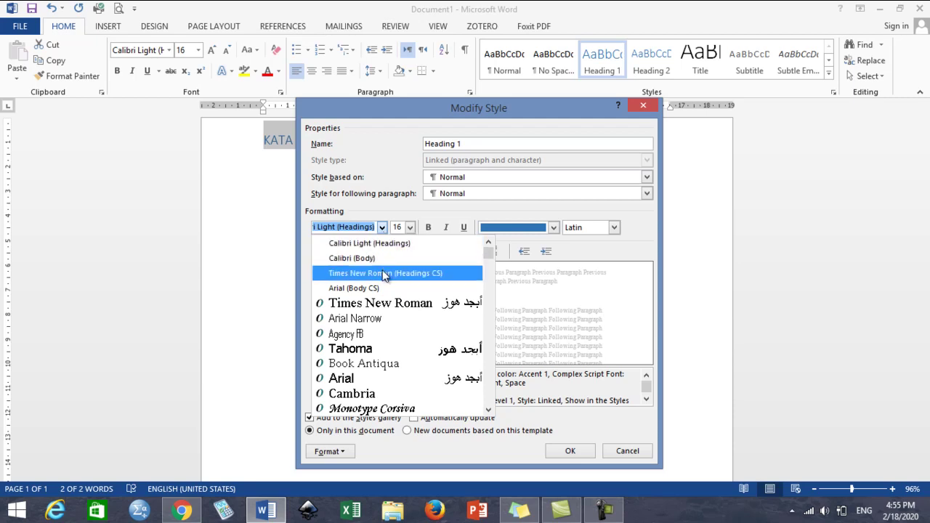
left_click(383, 275)
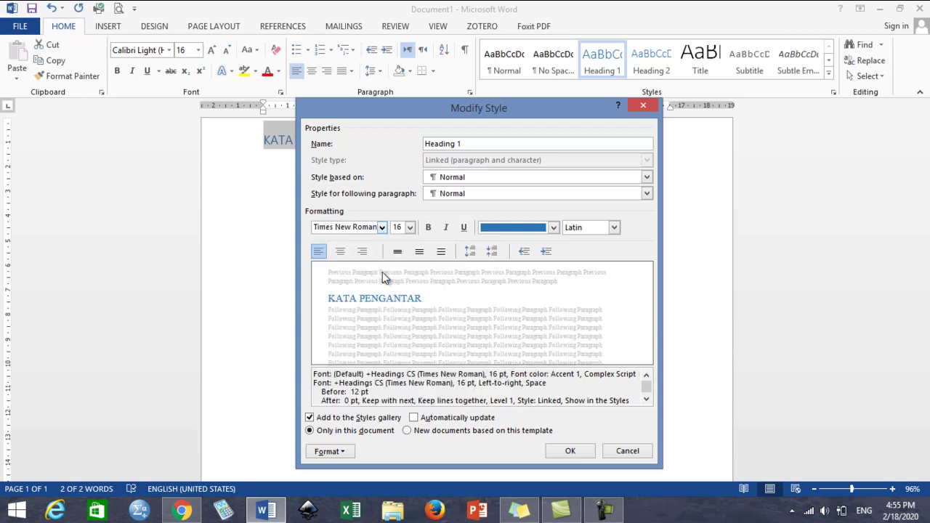
left_click(429, 229)
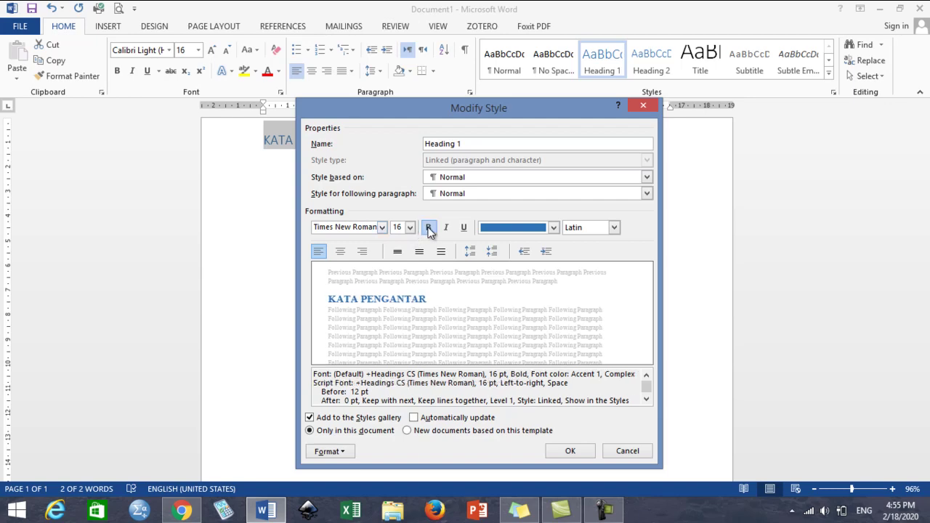
left_click(554, 230)
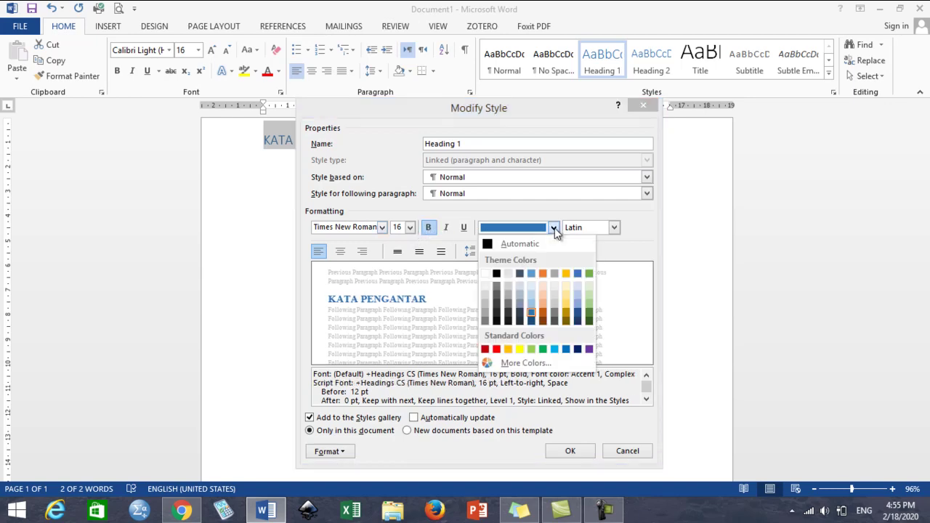
left_click(497, 274)
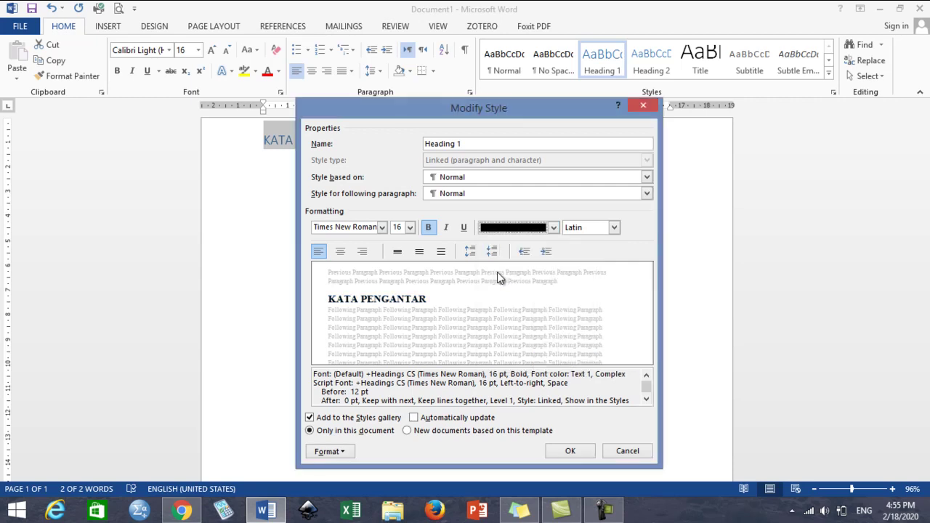
left_click(341, 251)
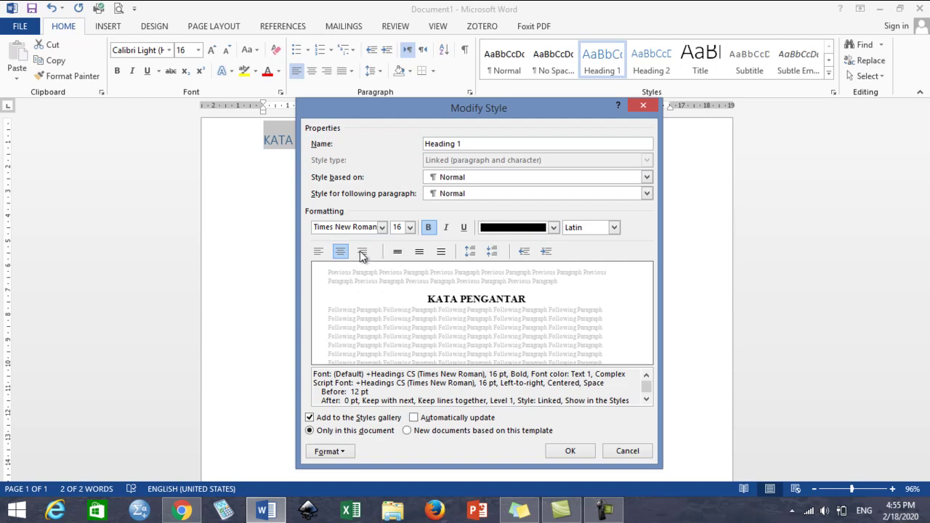
left_click(362, 251)
left_click(344, 253)
left_click(565, 452)
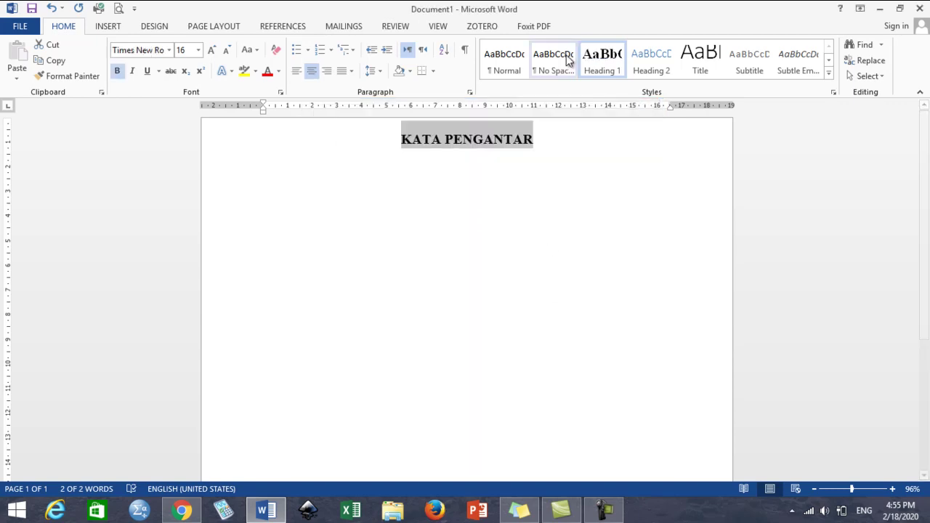
left_click(573, 159)
Step: Paste three sample paragraphs below KATA PENGANTAR and break to a new page
key("Return")
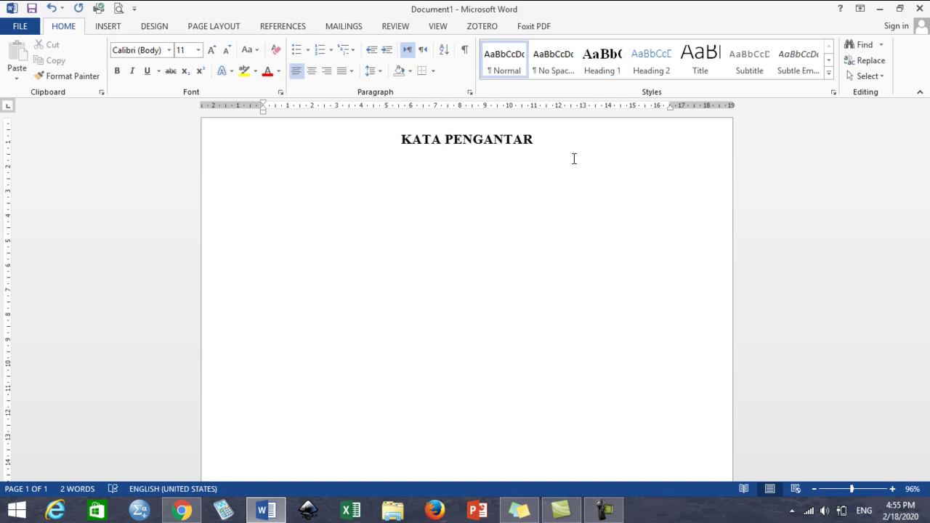
key("ctrl+v")
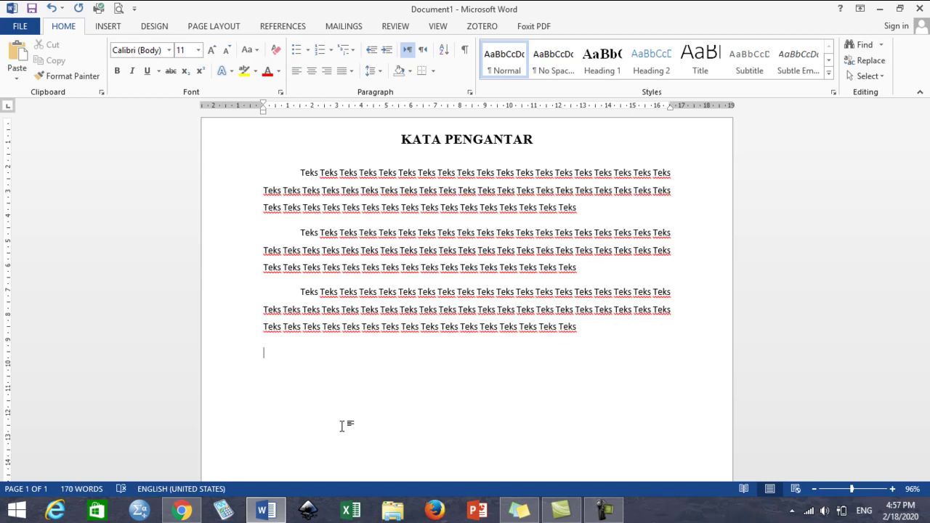
key("ctrl+Return")
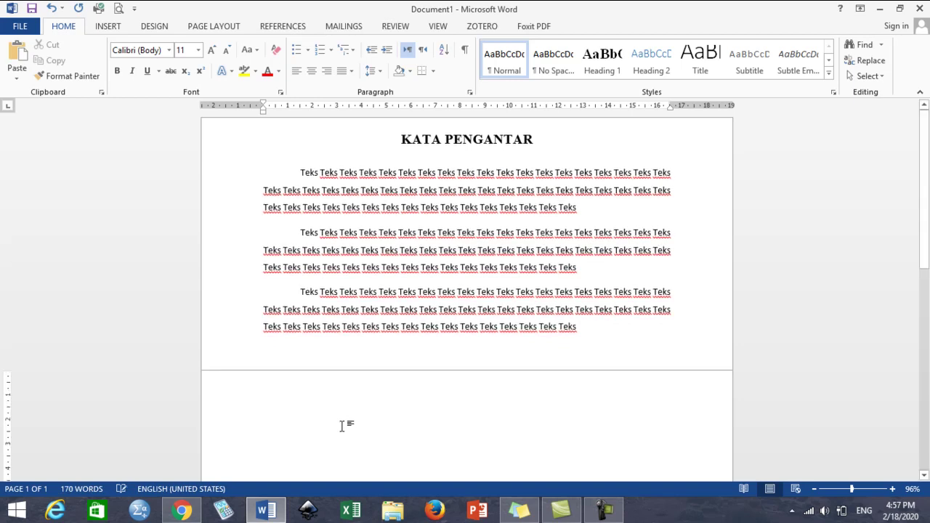
Step: Add a DAFTAR ISI Heading 1 on page 2 and start page 3 after it
type("DAFTAR ")
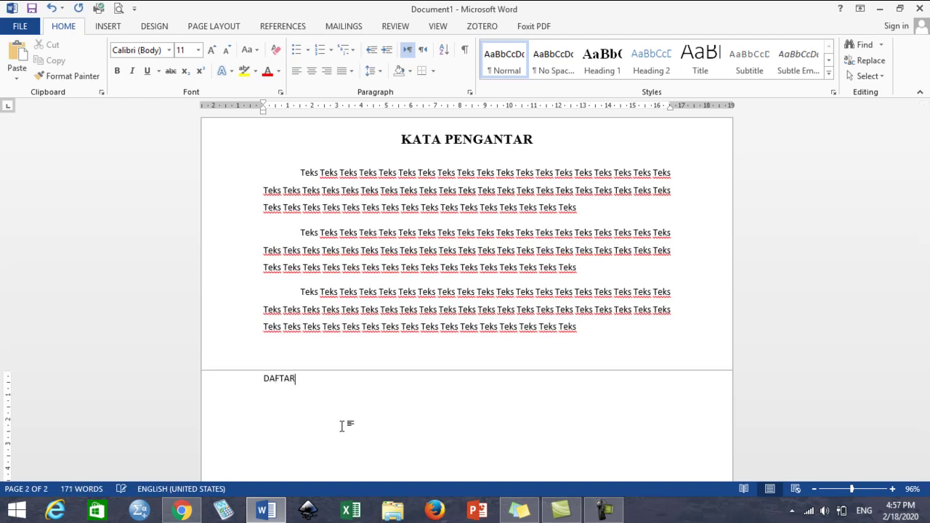
type("ISI")
key("Home")
key("Up")
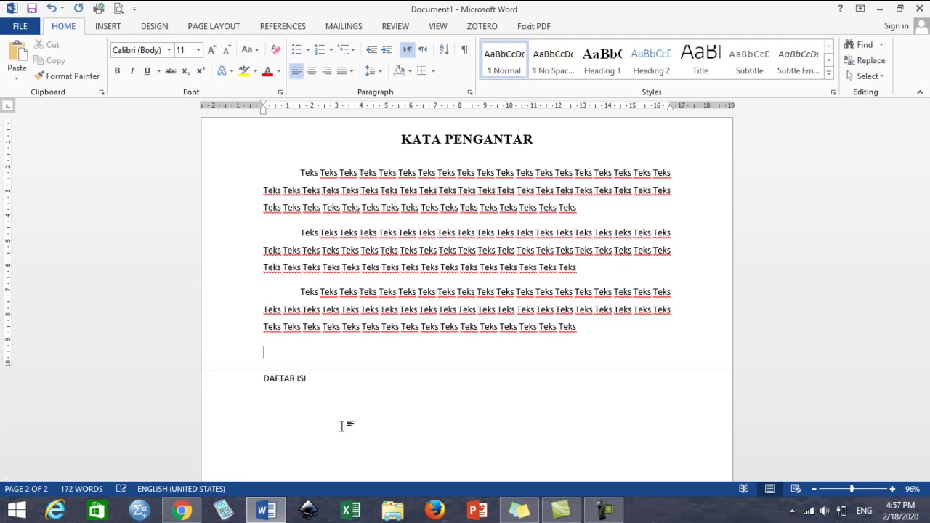
key("Down")
key("shift+End")
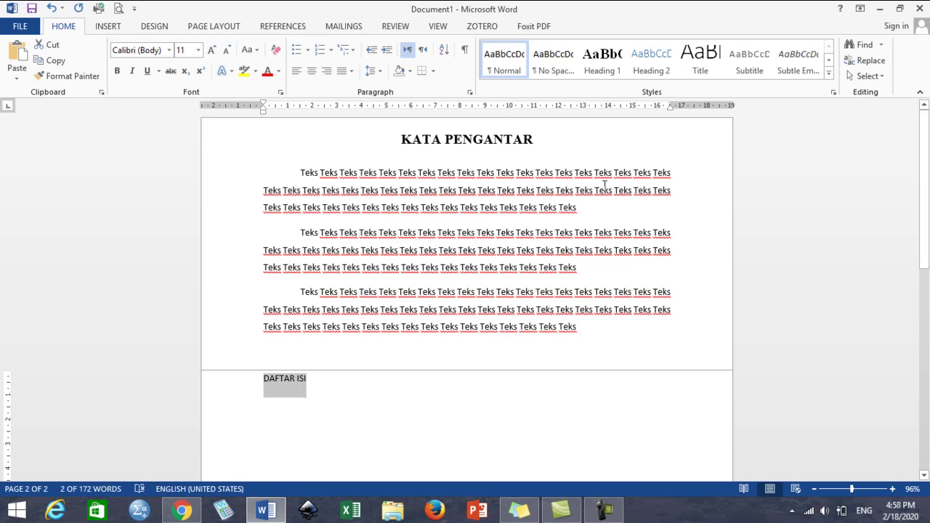
left_click(602, 68)
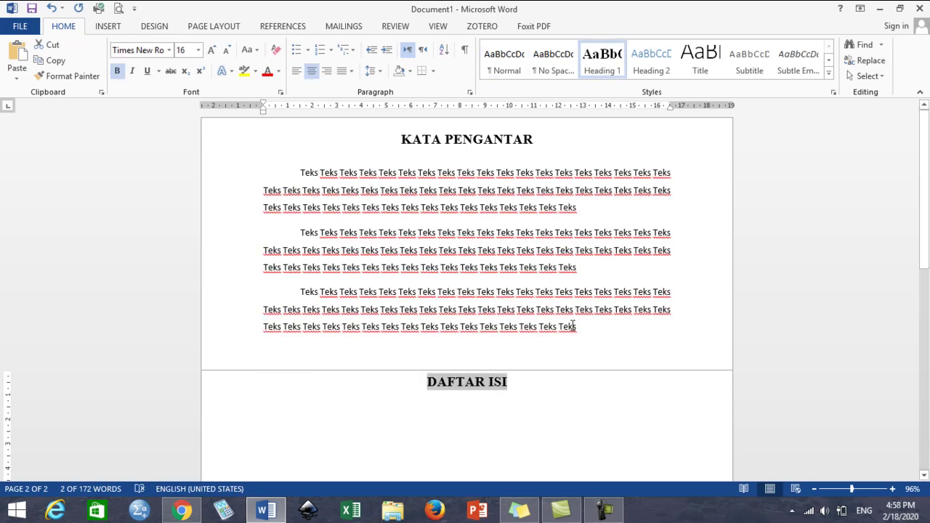
key("End")
key("Return")
key("Return")
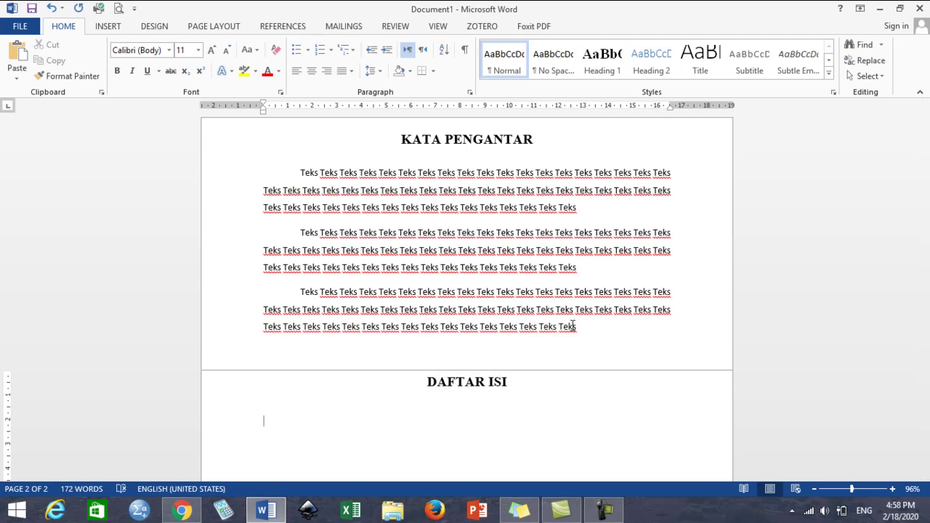
key("BackSpace")
key("BackSpace")
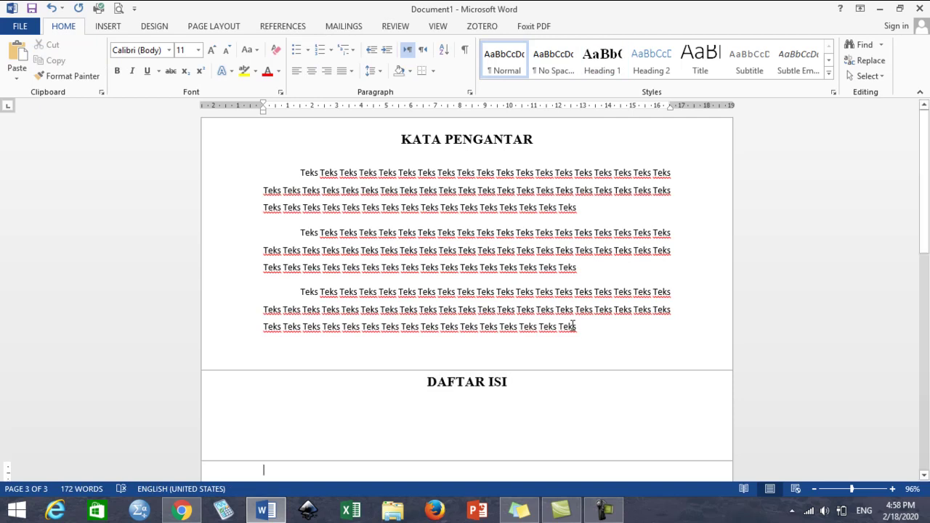
Step: Add a centred 'BAB I PENDAHULUAN' chapter title on page 3 styled Heading 1
key("ctrl+e")
type("BAB I")
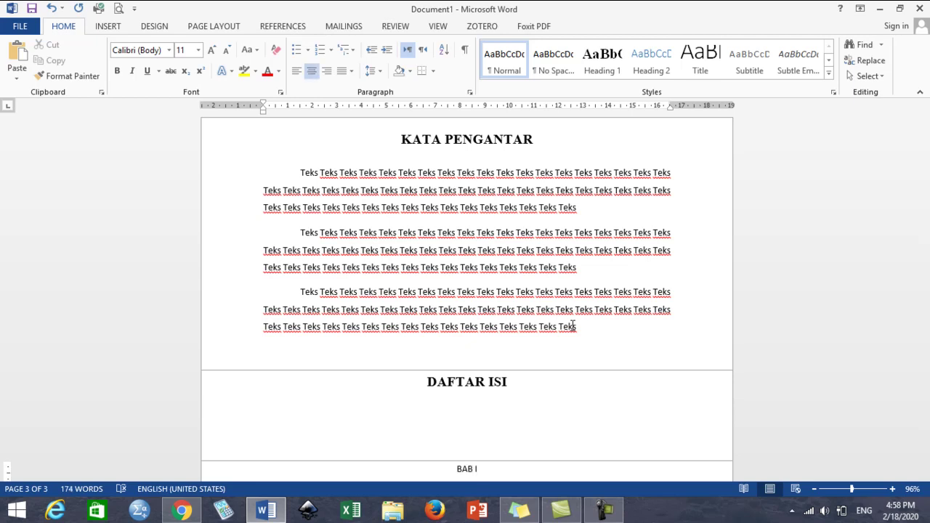
type(" PENDAHULUAN")
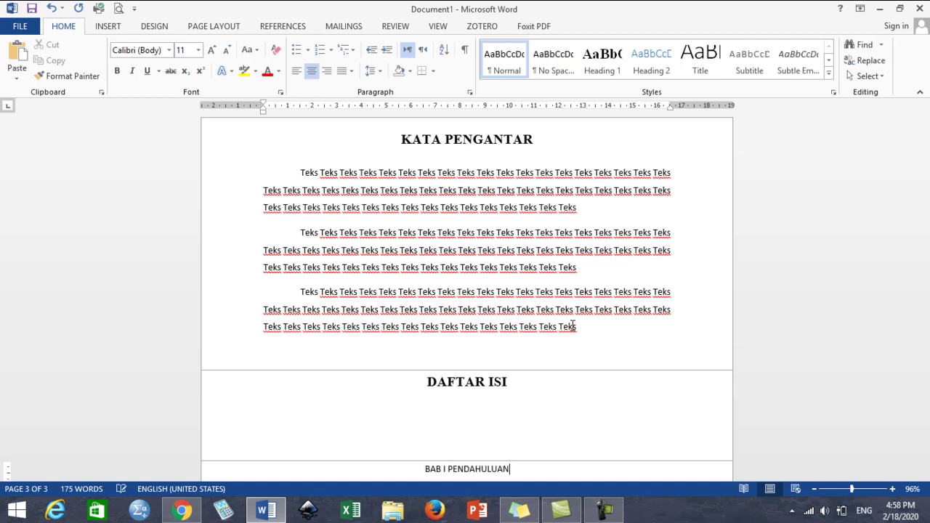
scroll(573, 325, "down", 5)
left_click_drag(425, 134, 525, 142)
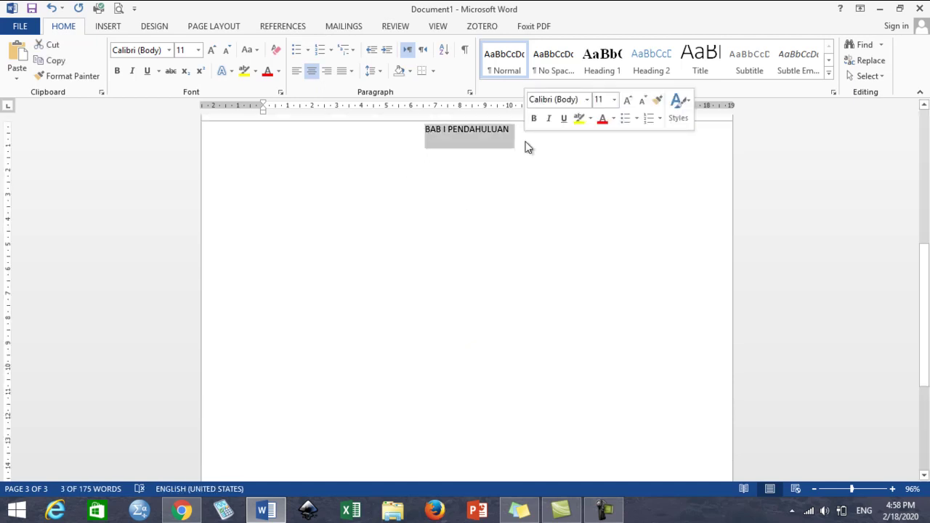
left_click(598, 67)
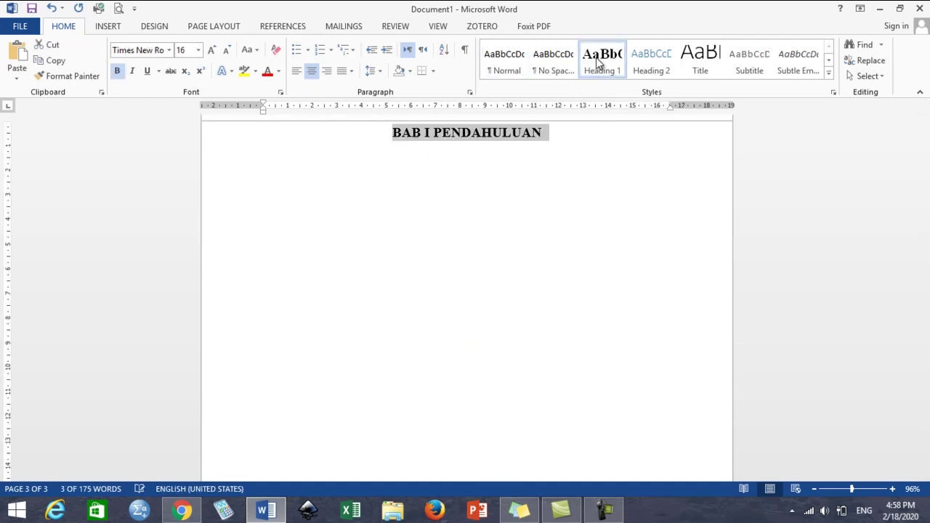
left_click(435, 136)
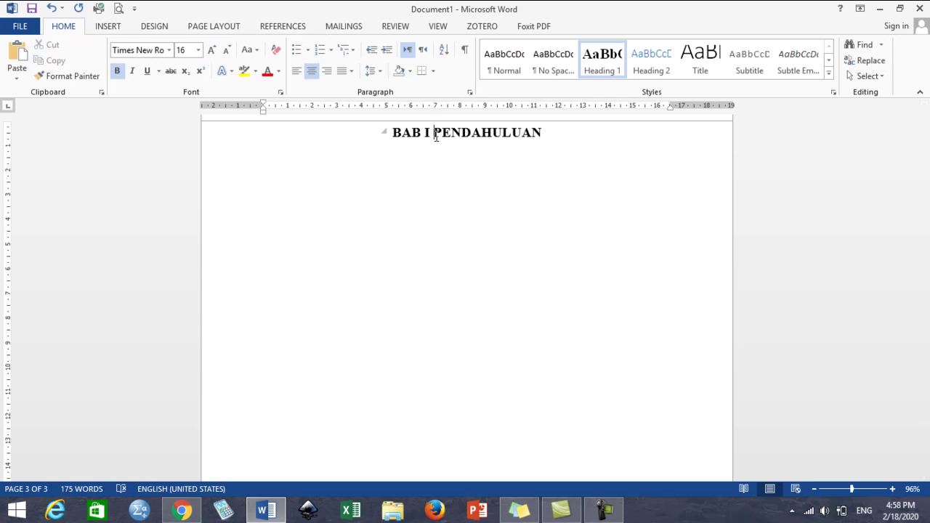
Step: Break the heading into BAB I / PENDAHULUAN lines and type 'A. LATAR BELAKANG' below
key("BackSpace")
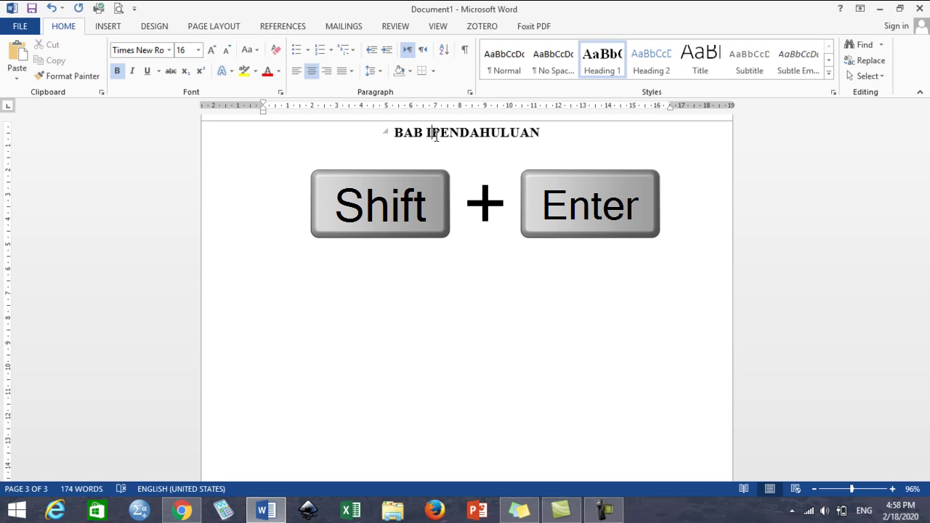
key("shift+Return")
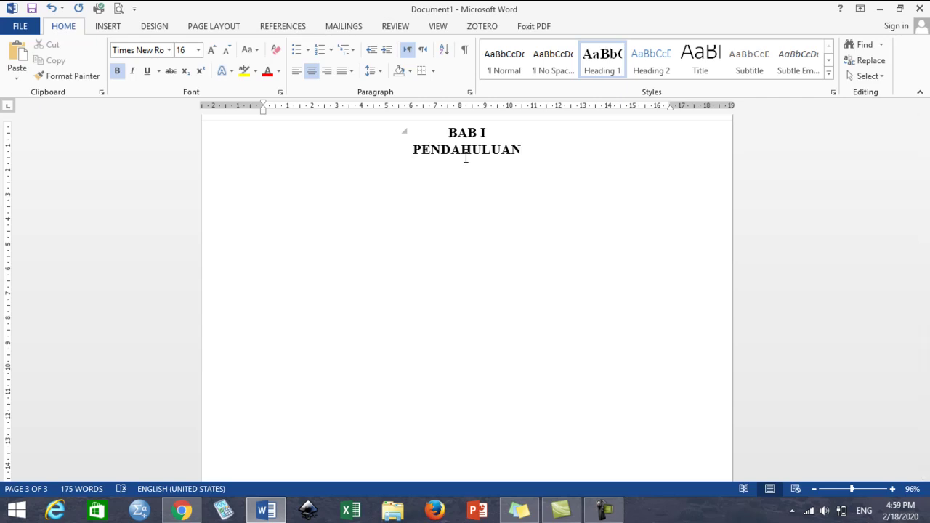
key("End")
key("Return")
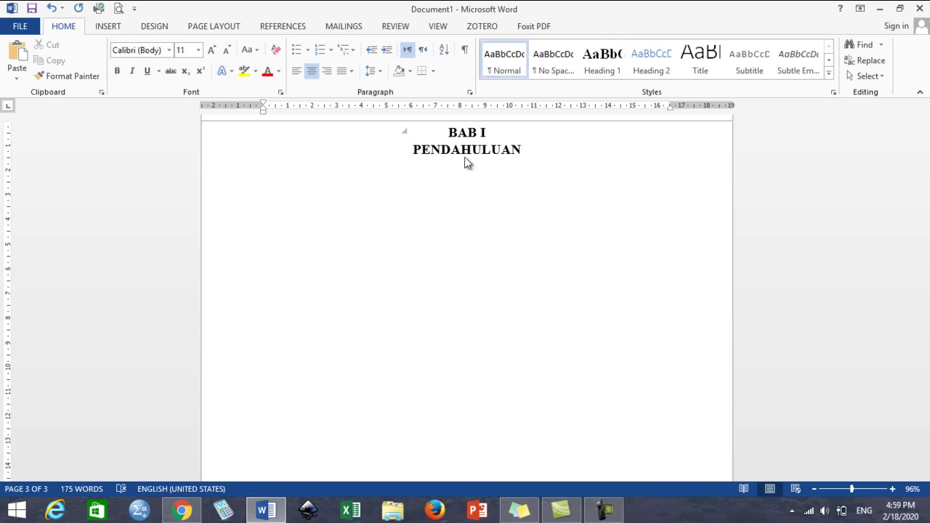
type("A. ")
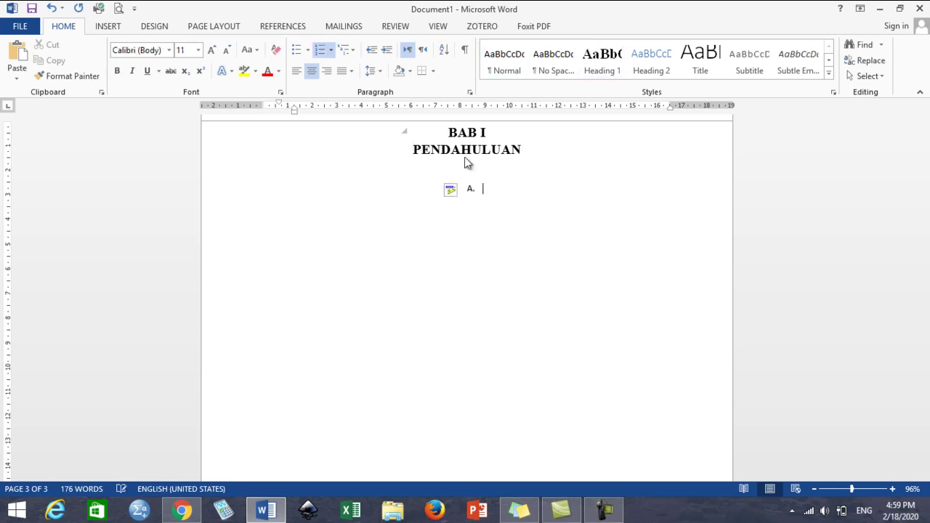
type("LATAR BEL")
type("AKANG")
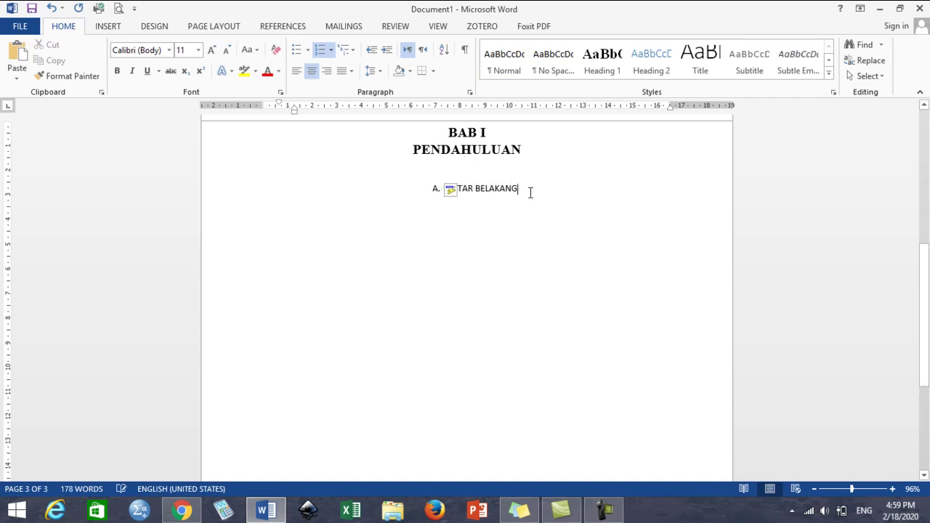
Step: Apply the Heading 2 style to the LATAR BELAKANG line
left_click_drag(506, 189, 454, 193)
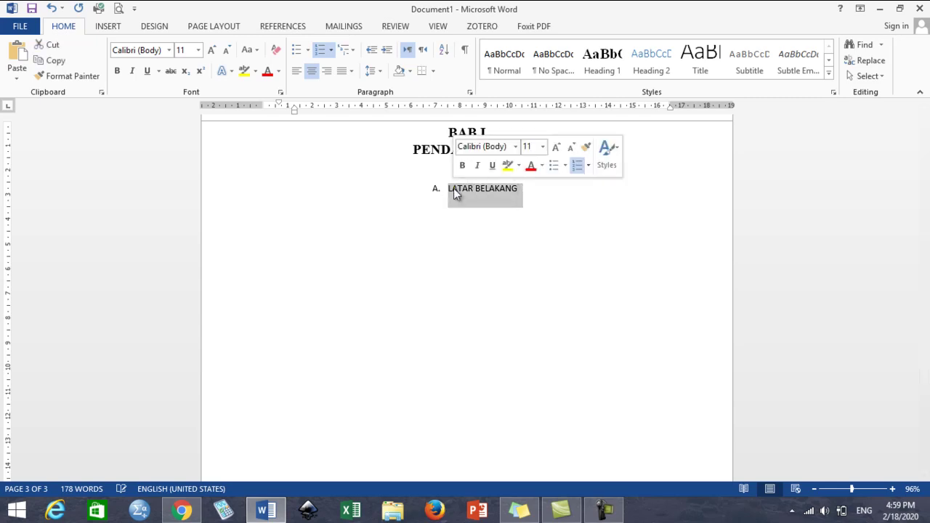
left_click(652, 62)
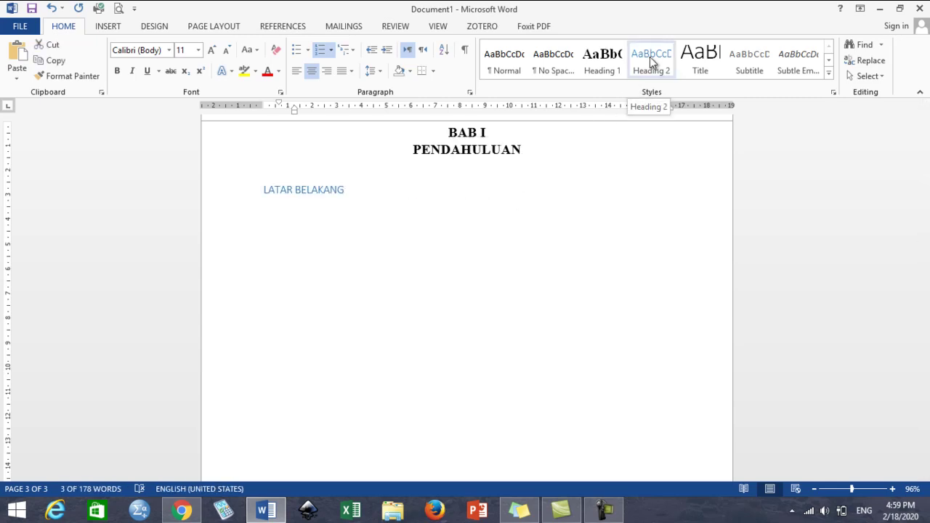
left_click(652, 62)
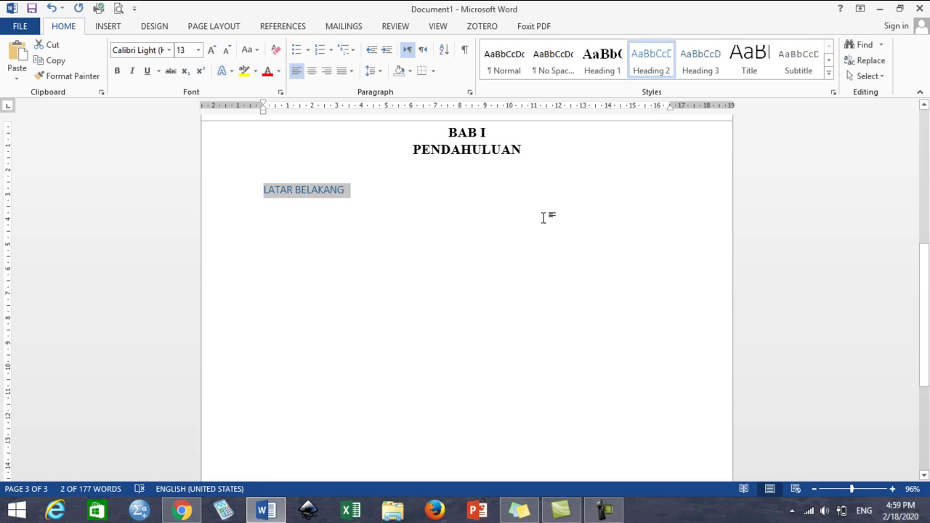
Step: Modify Heading 2 to Times New Roman 14 pt, bold, with Automatic font colour
right_click(650, 58)
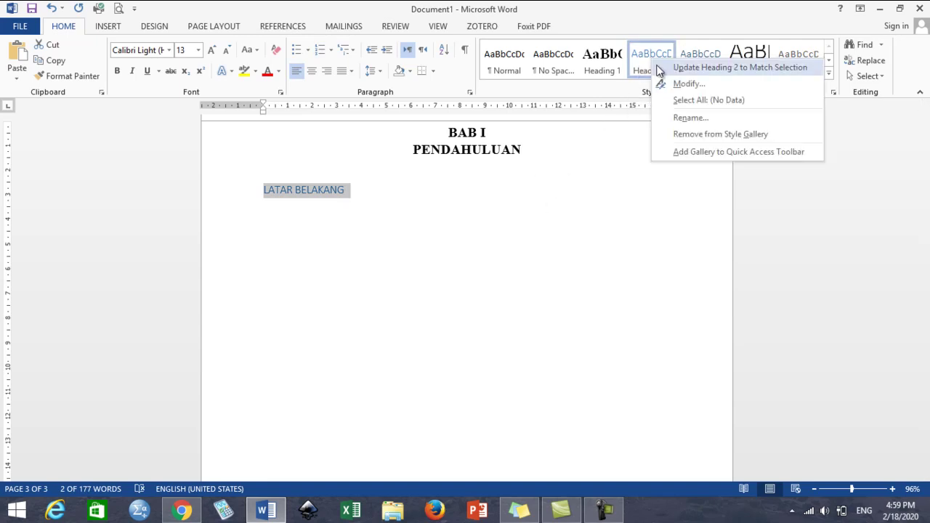
left_click(687, 84)
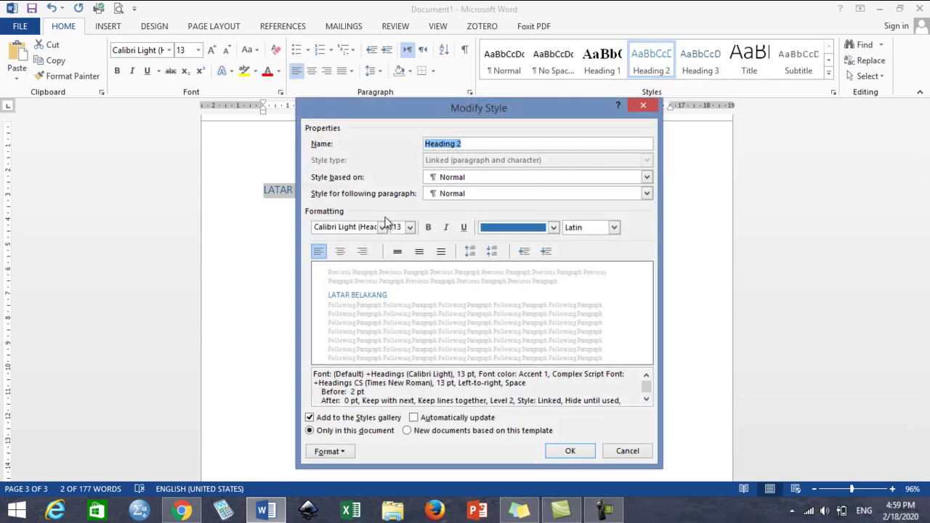
left_click(381, 228)
left_click(378, 274)
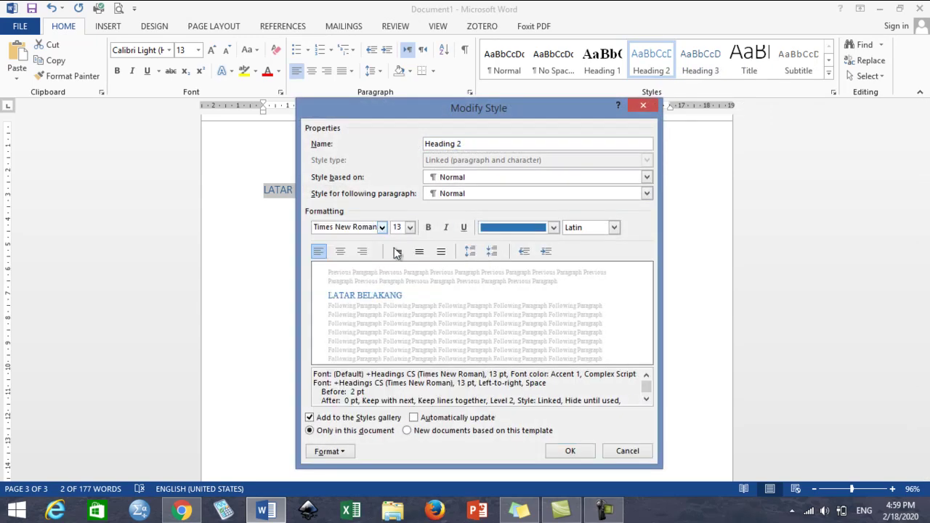
left_click(410, 226)
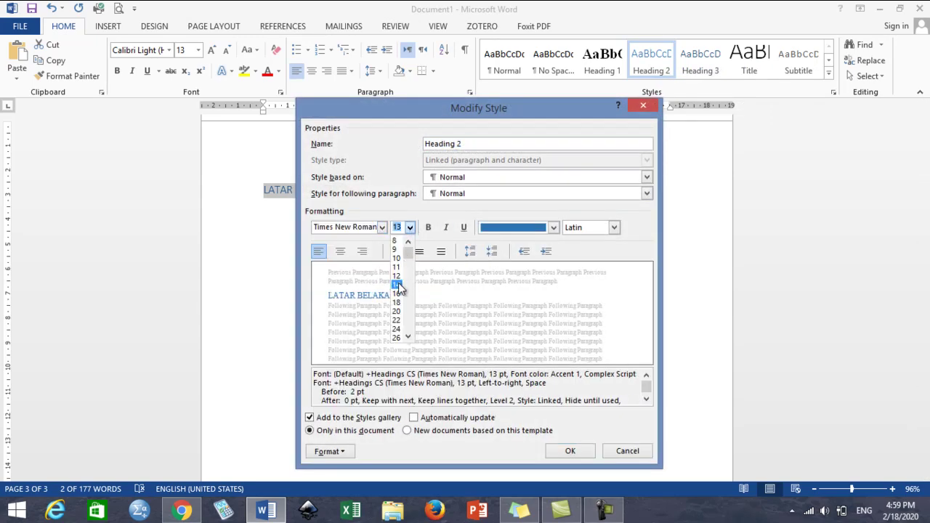
left_click(397, 284)
left_click(428, 227)
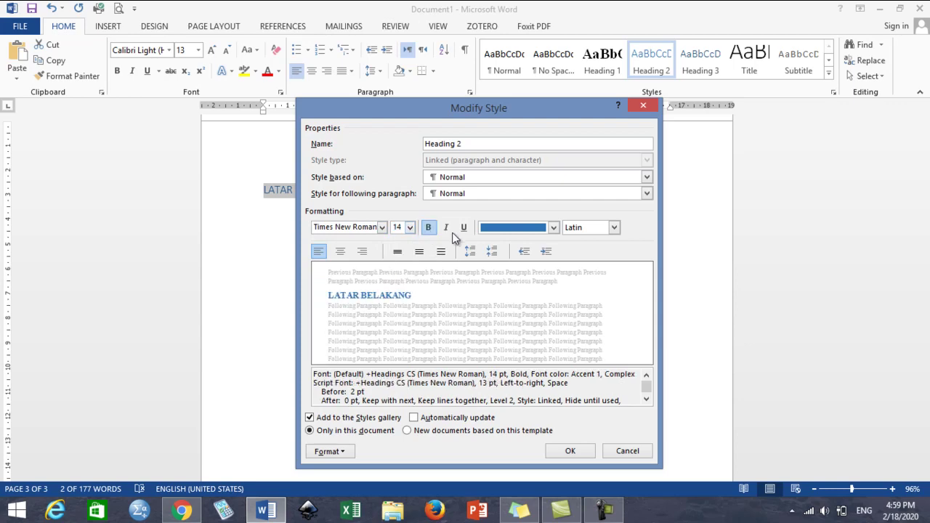
left_click(506, 227)
left_click(488, 246)
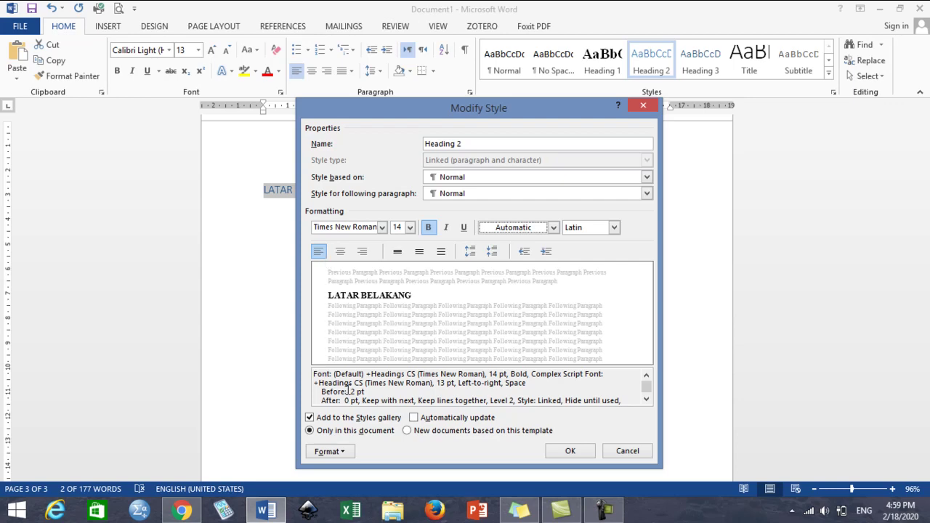
left_click(351, 455)
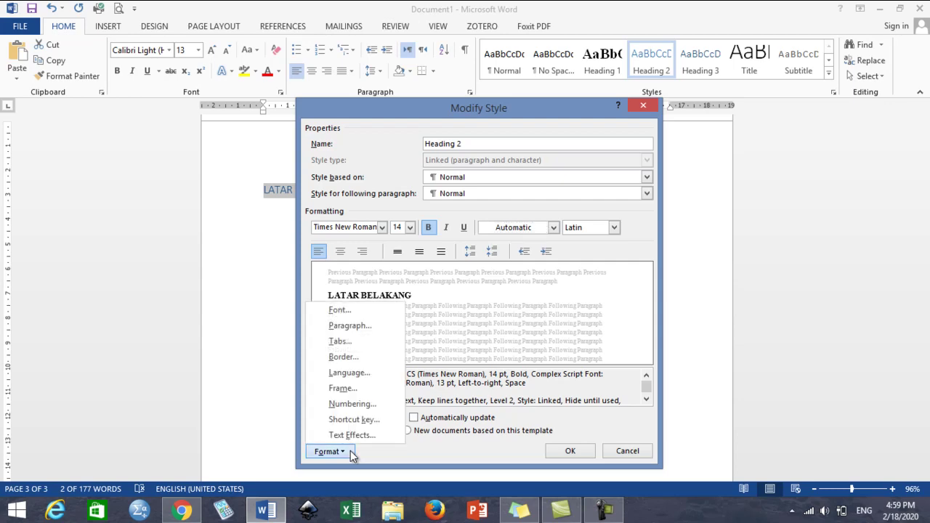
Step: Give the Heading 2 style A. B. C. lettered numbering
left_click(356, 405)
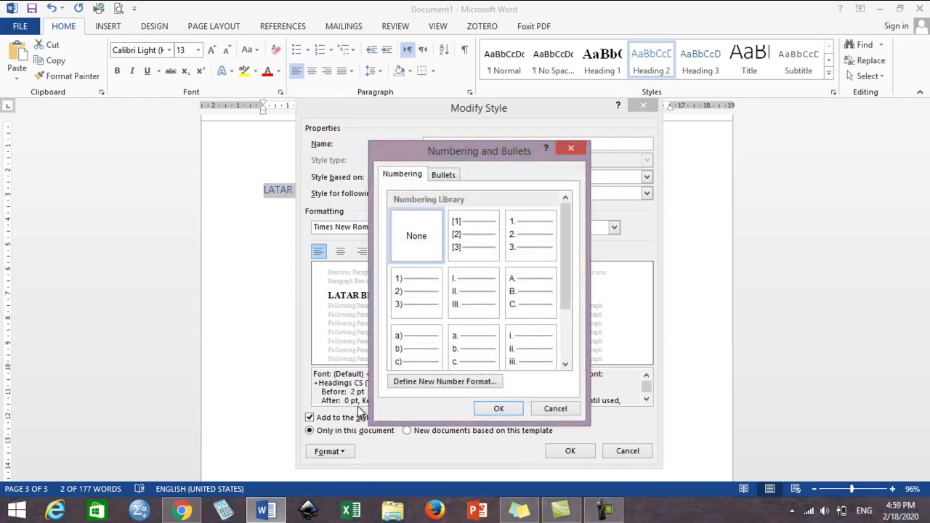
left_click(522, 302)
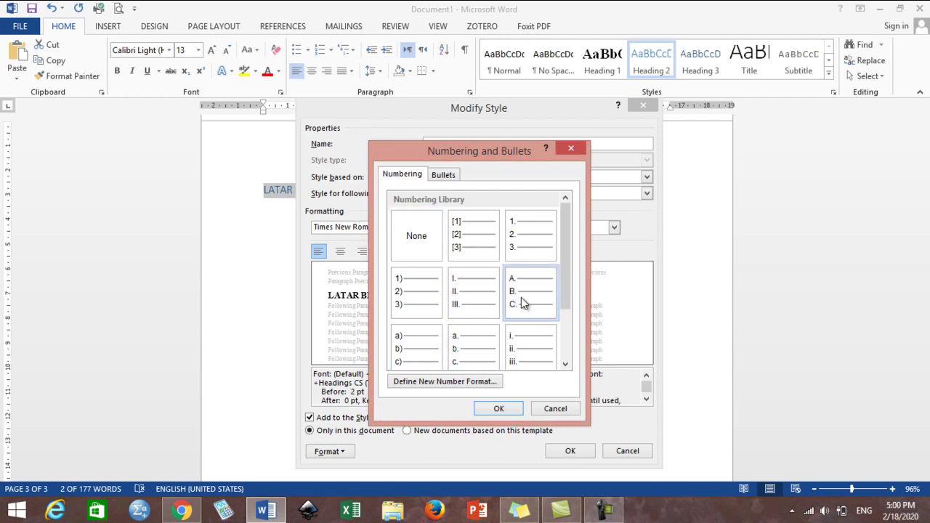
left_click(499, 410)
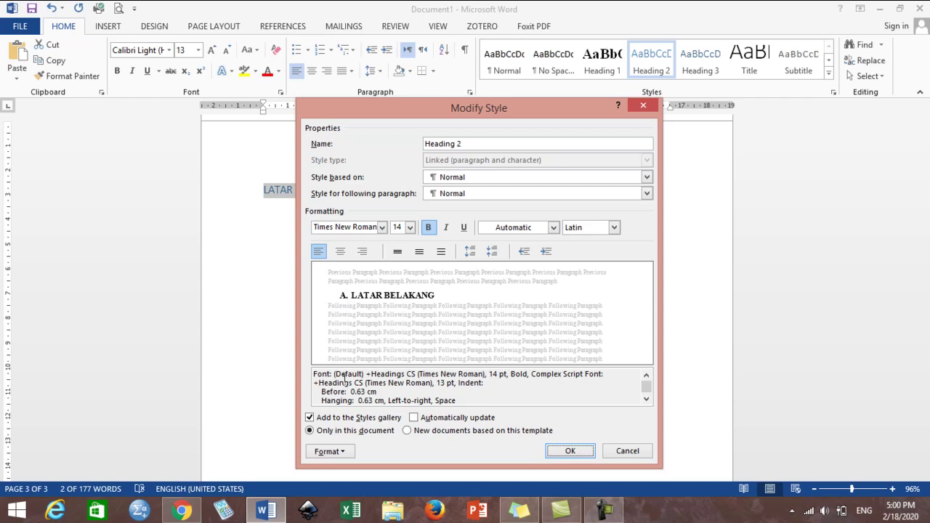
Step: Set the Heading 2 left indent to 0 cm and apply the revised style
left_click(341, 455)
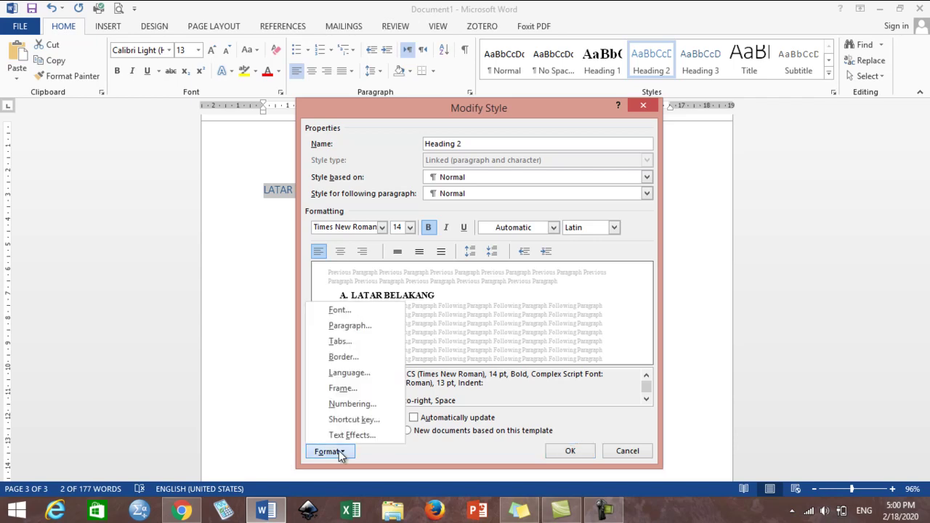
left_click(372, 327)
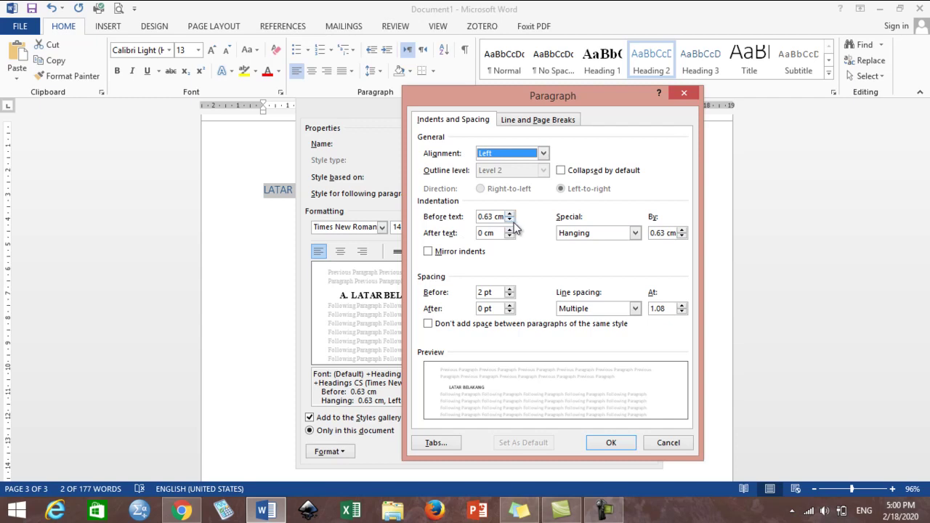
left_click(510, 220)
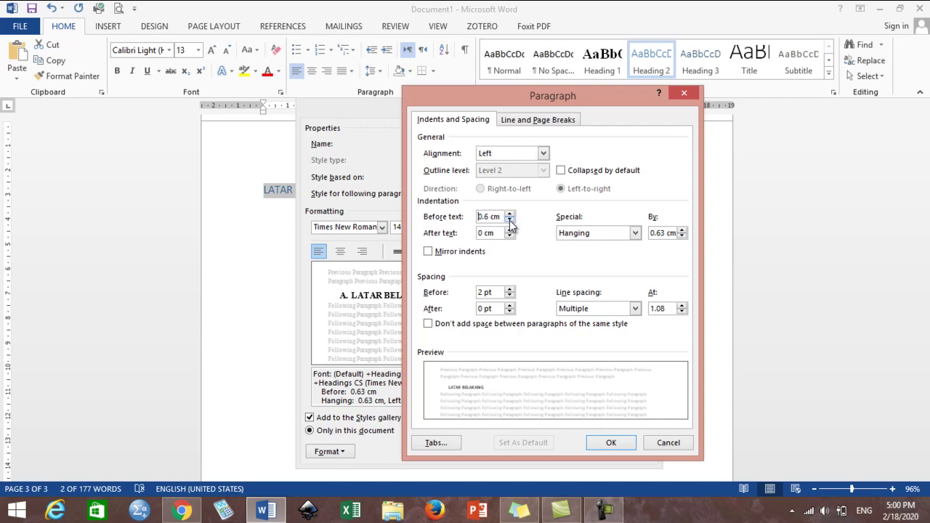
left_click(510, 221)
left_click(509, 220)
left_click(509, 220)
left_click(509, 221)
left_click(510, 221)
left_click(620, 442)
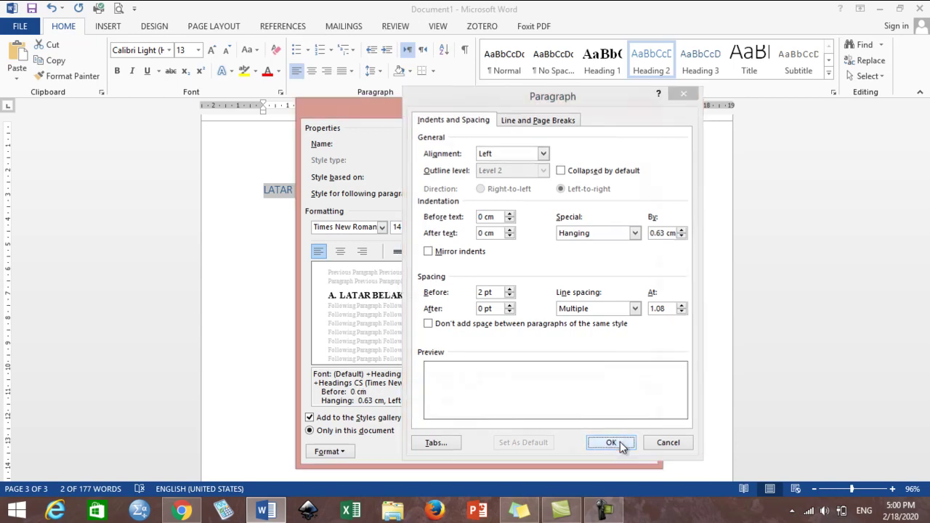
left_click(586, 452)
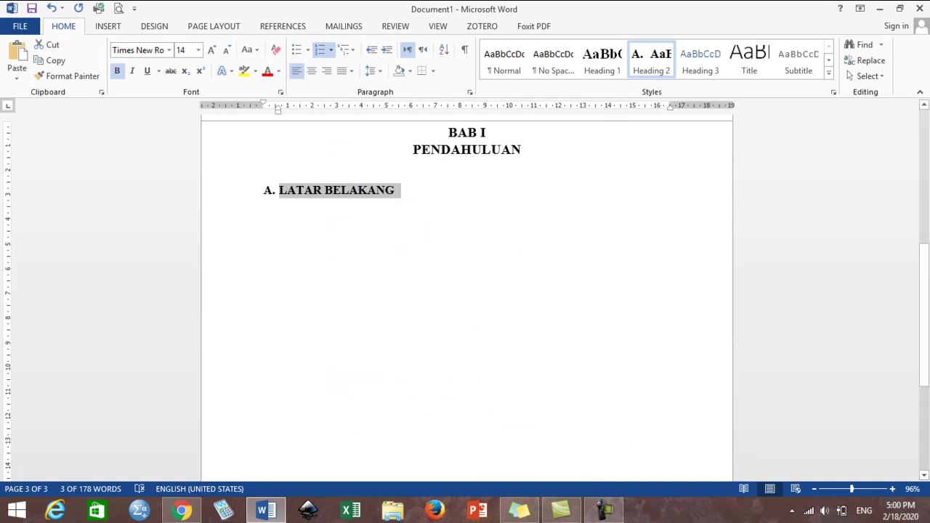
Step: Paste copied Teks body paragraphs under A. LATAR BELAKANG
left_click_drag(928, 362, 928, 246)
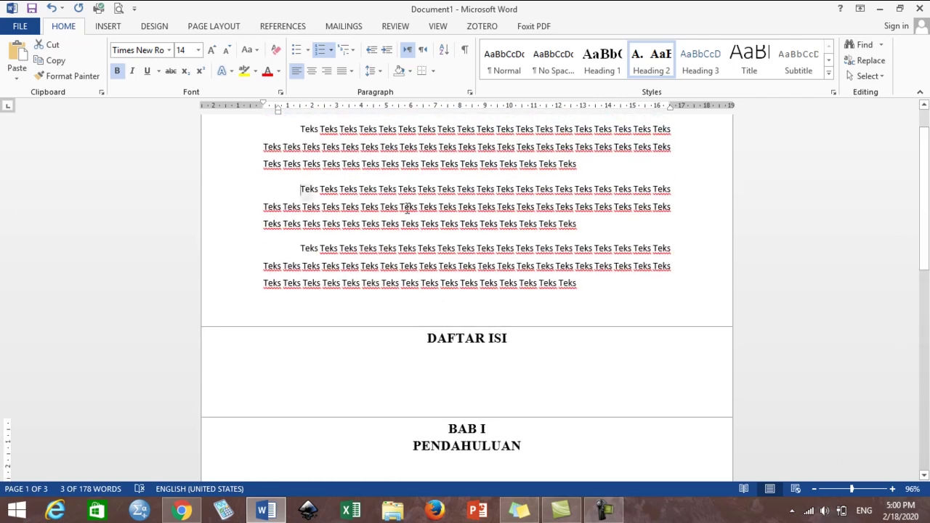
left_click_drag(301, 190, 566, 223)
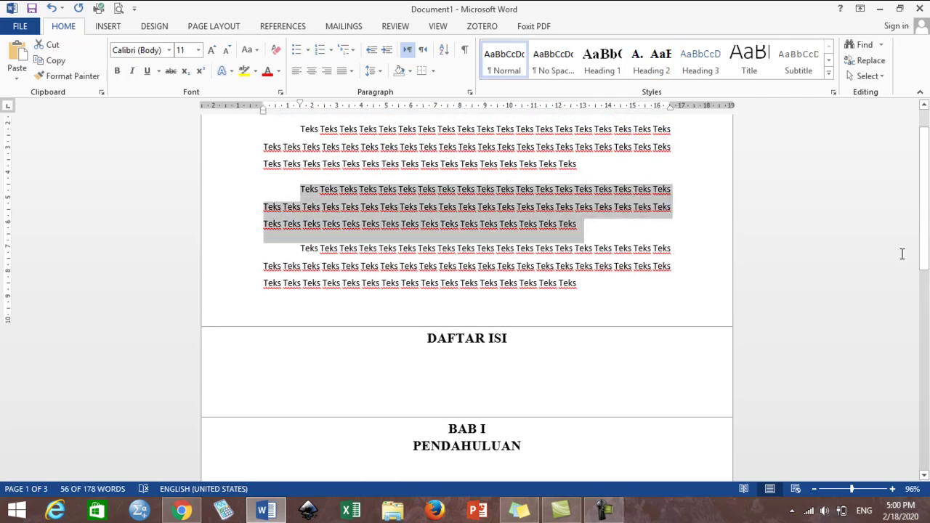
left_click_drag(924, 251, 924, 344)
left_click(436, 293)
key("ctrl+v")
key("ctrl+v")
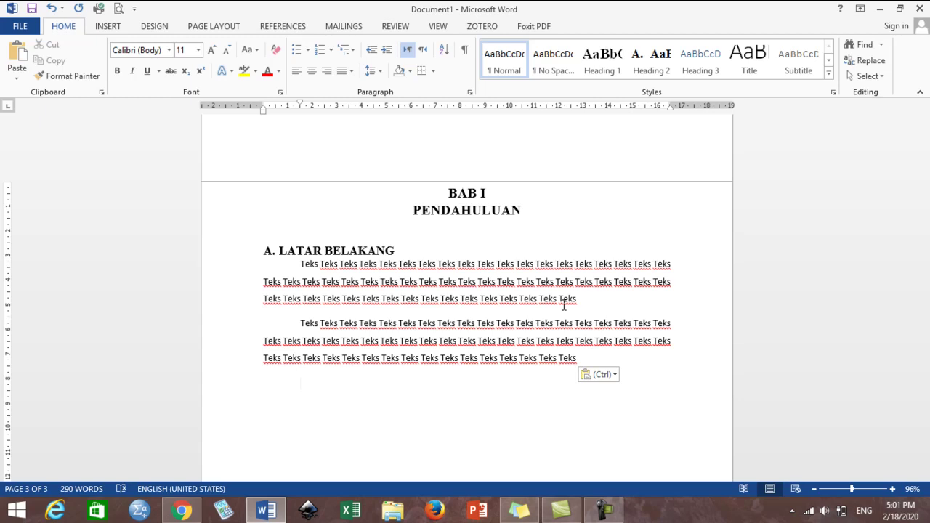
Step: Turn a typed 'rumusan masalah' line into the uppercase Heading 2 B. RUMUSAN MASALAH
type("r")
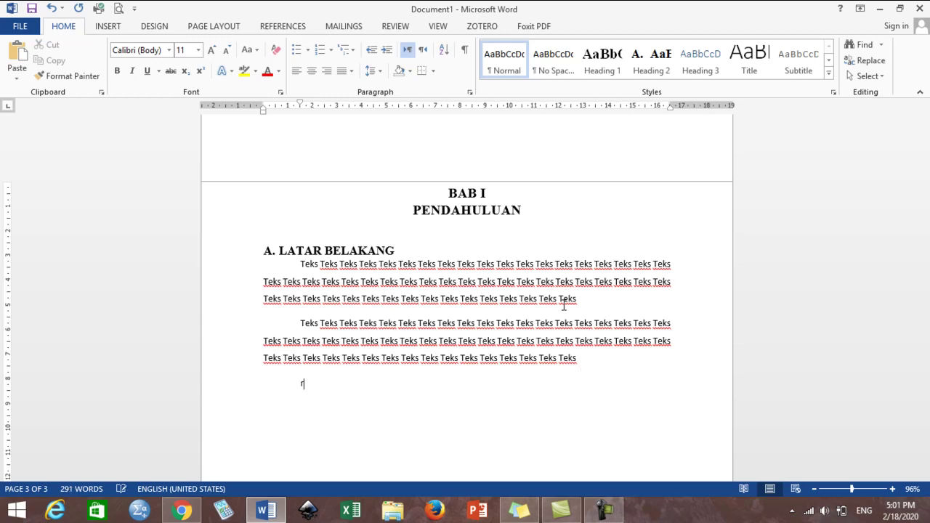
type("umusan mas")
type("alah")
key("ctrl+shift+Left")
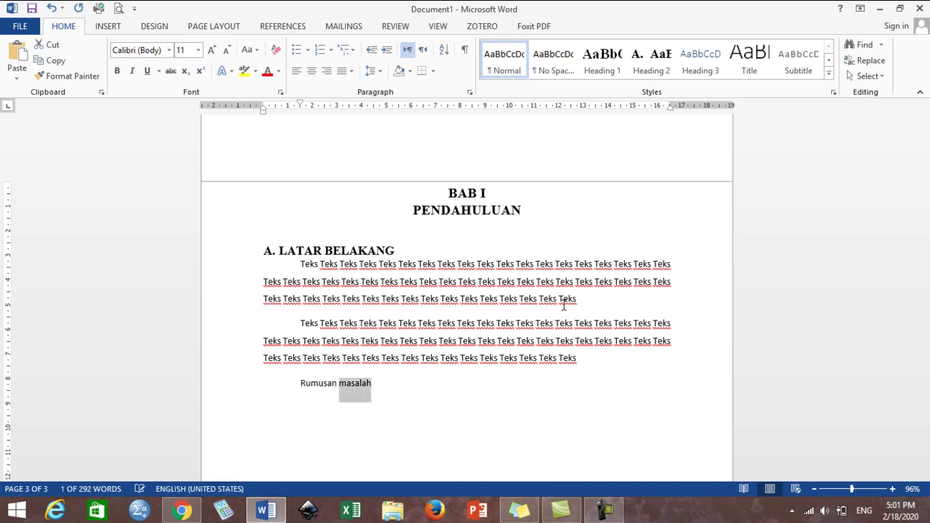
key("ctrl+shift+Left")
key("Left")
key("shift+End")
key("End")
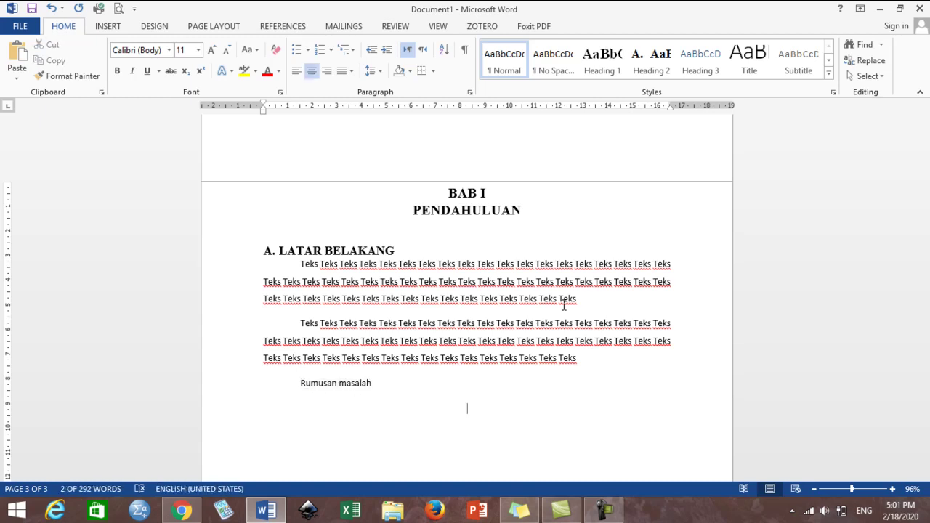
key("Home")
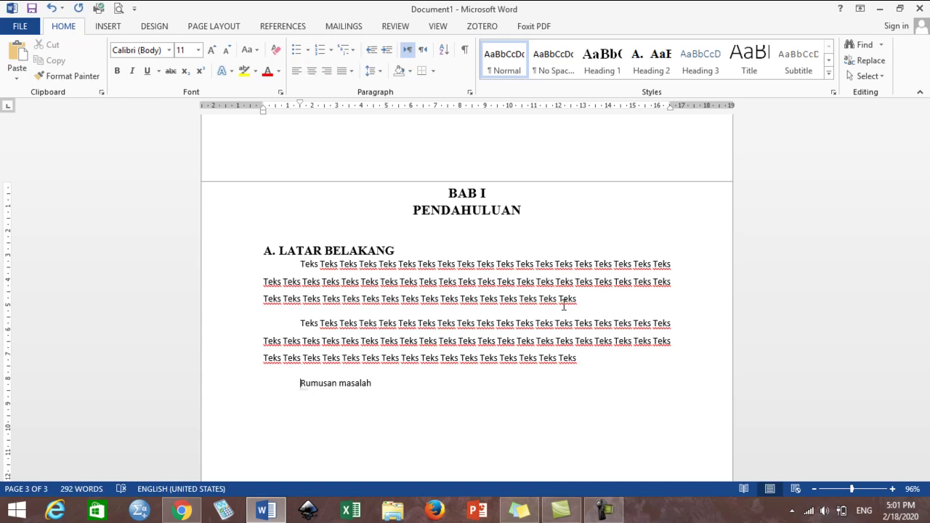
key("shift+Down")
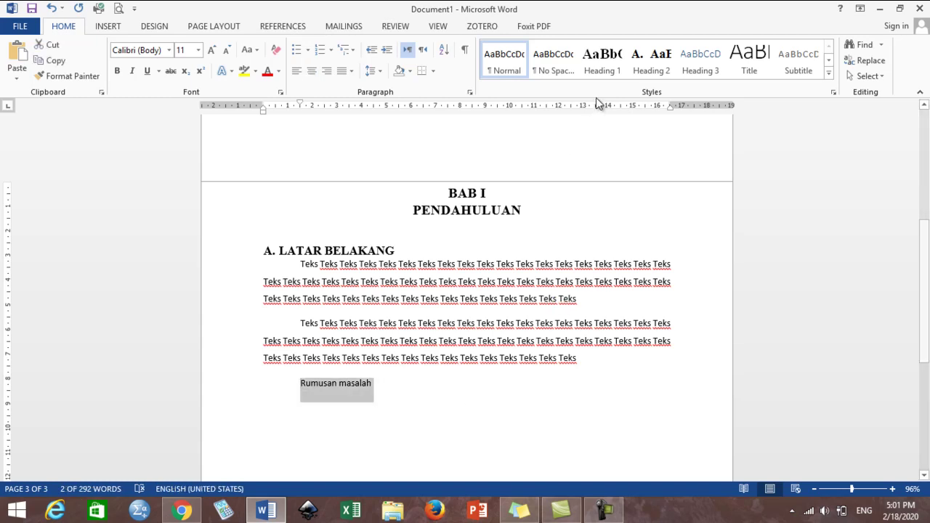
left_click(643, 69)
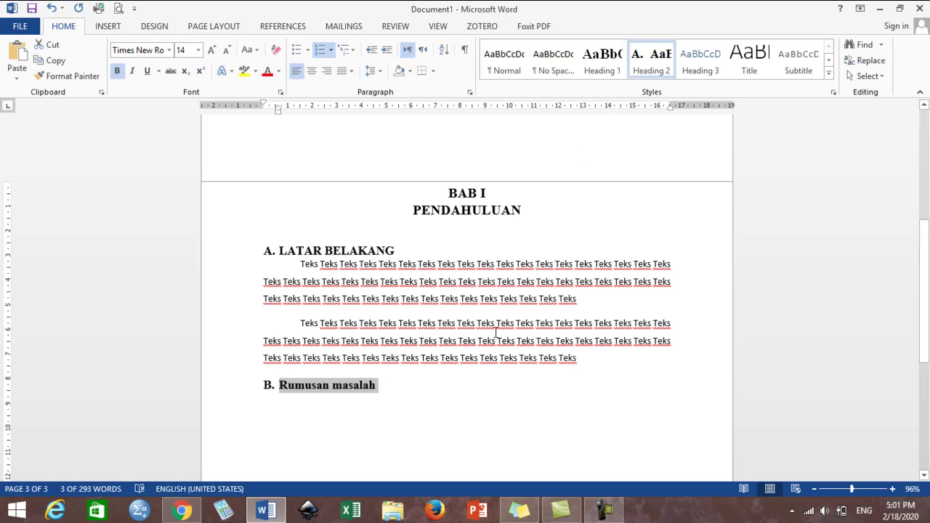
key("shift+F3")
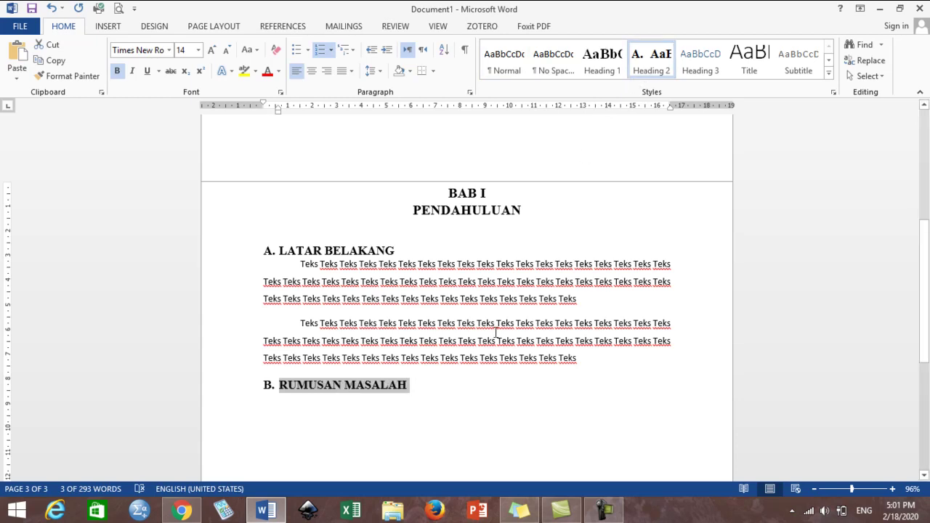
Step: Paste body text paragraphs below B. RUMUSAN MASALAH
key("End")
key("Return")
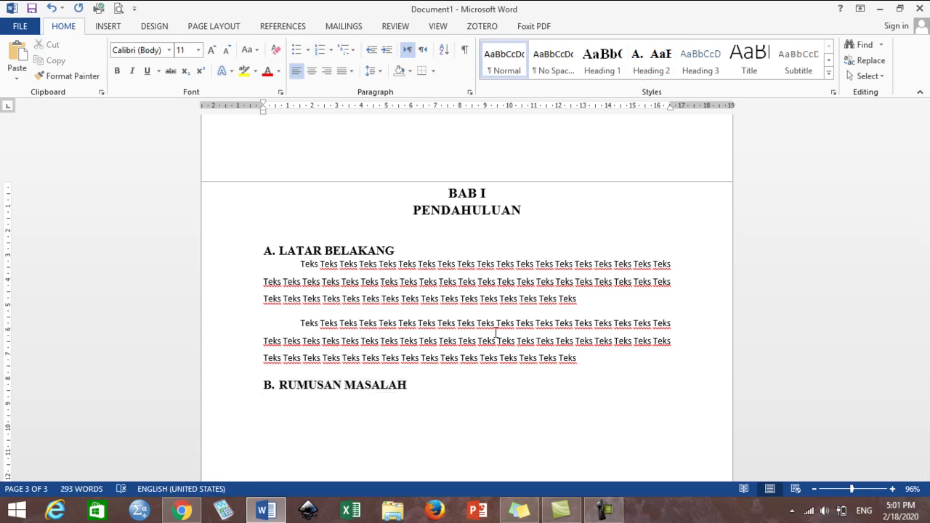
type("Teks Teks Teks Teks Teks Teks Teks Teks Teks Teks Teks Teks Teks Teks Teks Teks Teks Teks Teks Teks Teks Teks Teks Teks Teks Teks Teks Teks Teks Teks Teks Teks Teks Teks Teks Teks Teks Teks Teks Teks Teks Teks Teks Teks Teks Teks Teks Teks Teks Teks Teks Teks Teks Teks Teks Teks")
key("ctrl+v")
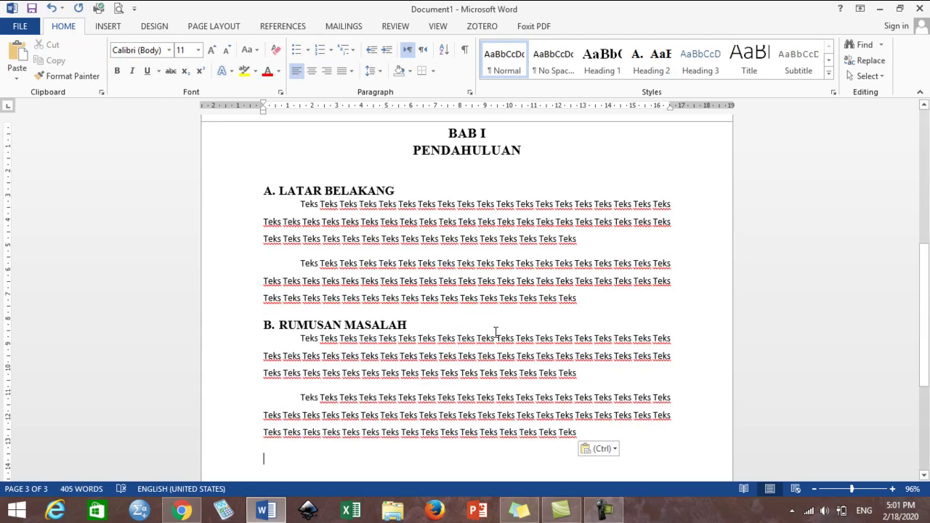
Step: Add TUJUAN PENELITIAN as Heading 2 item C. with pasted body text below
type("TUJUAN PENEL")
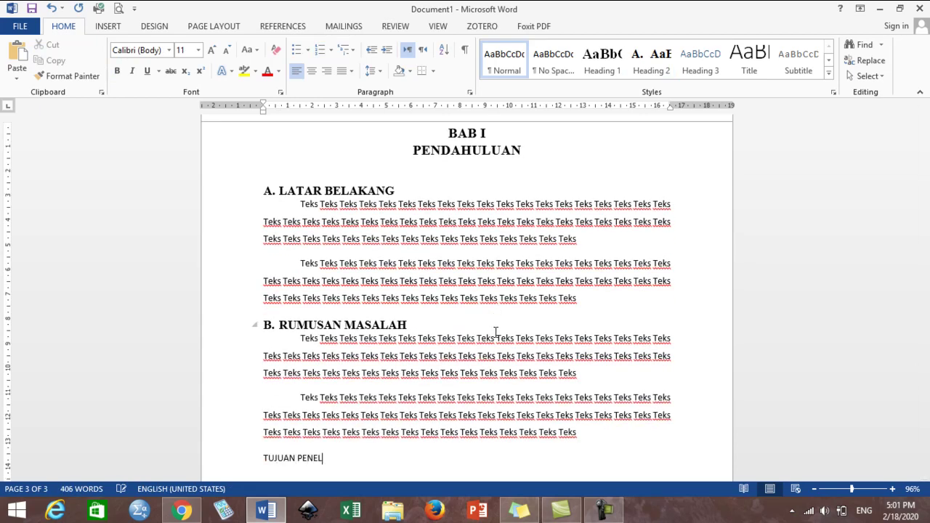
type("ITIAN")
key("shift+Home")
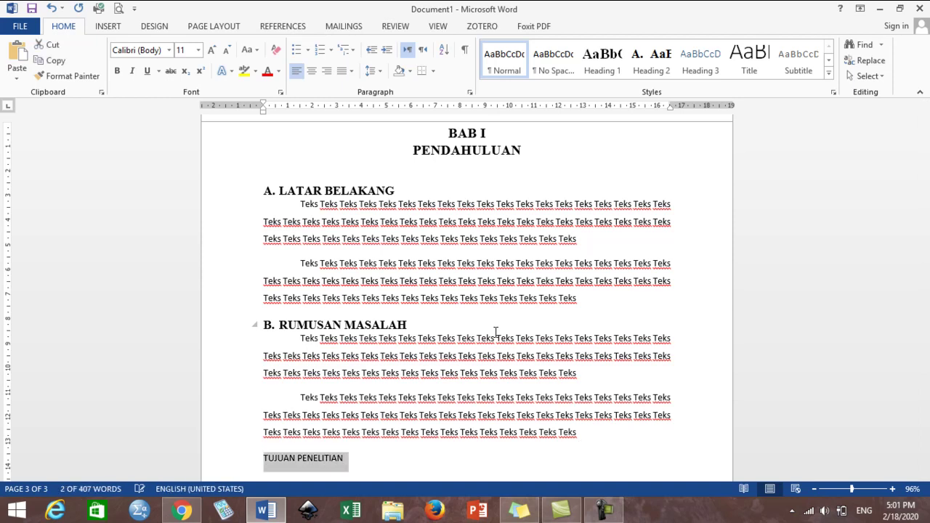
left_click(649, 70)
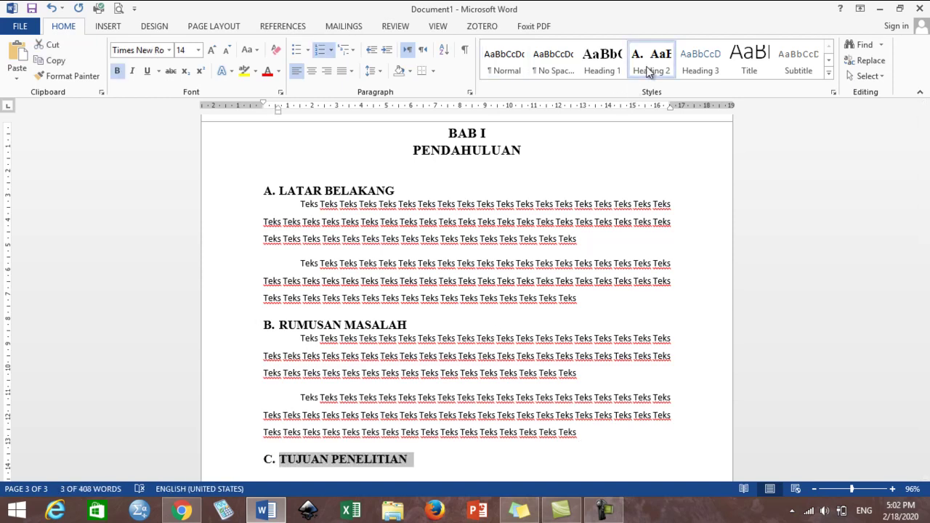
key("End")
key("Return")
type("Teks Teks Teks Teks Teks Teks Teks Teks Teks Teks Teks Teks Teks Teks Teks Teks Teks Teks Teks Teks Teks Teks Teks Teks Teks Teks Teks Teks Teks Teks Teks Teks Teks Teks Teks Teks Teks Teks Teks Teks Teks Teks Teks Teks Teks Teks Teks Teks Teks Teks Teks Teks Teks Teks Teks Teks Teks Teks Teks Teks Teks Teks Teks Teks Teks Teks Teks Teks Teks Teks Teks Teks Teks Teks Teks Teks Teks Teks Teks Teks Teks Teks Teks Teks Teks Teks Teks Teks Teks Teks Teks Teks Teks Teks Teks Teks Teks Teks Teks Teks Teks Teks Teks Teks Teks Teks Teks Teks Teks Teks Teks Teks")
Step: Add MANFAAT as Heading 2 item D. with an empty line below it
type("M")
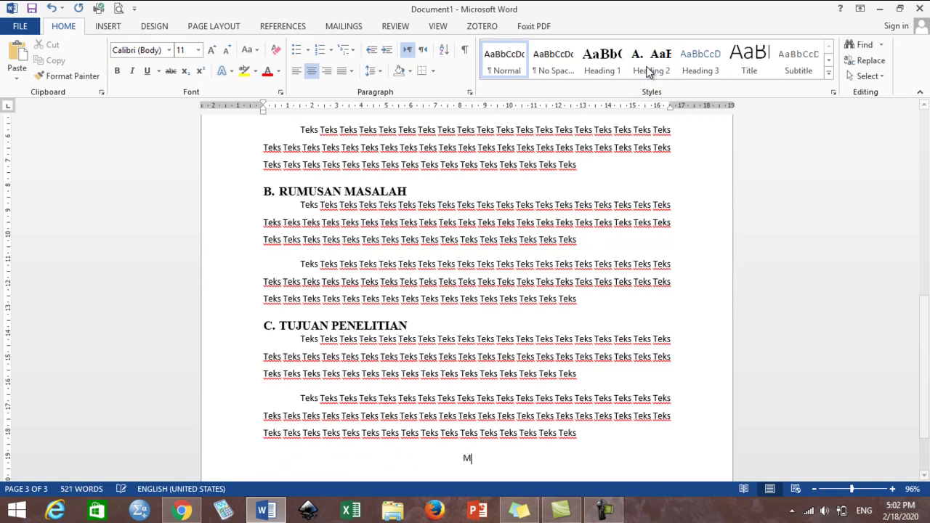
type("ANFAAT")
key("shift+Home")
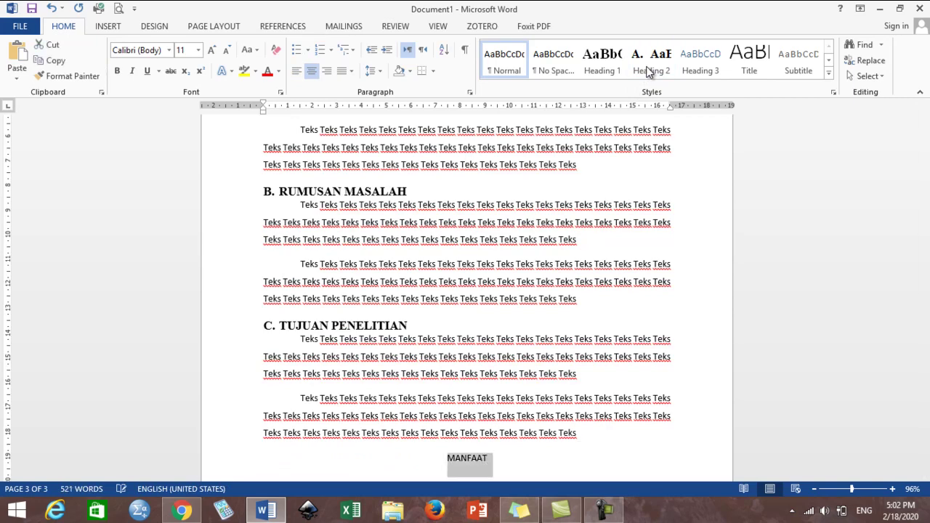
left_click(649, 70)
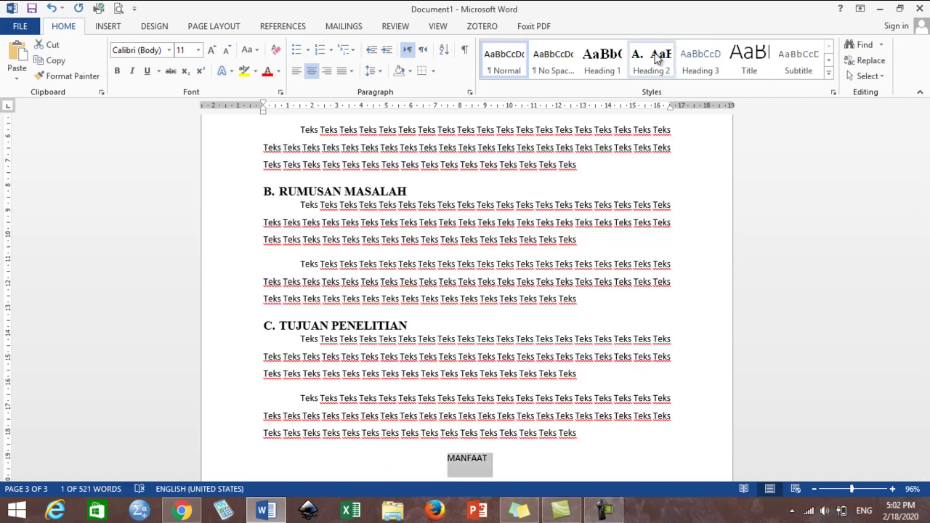
key("End")
key("Return")
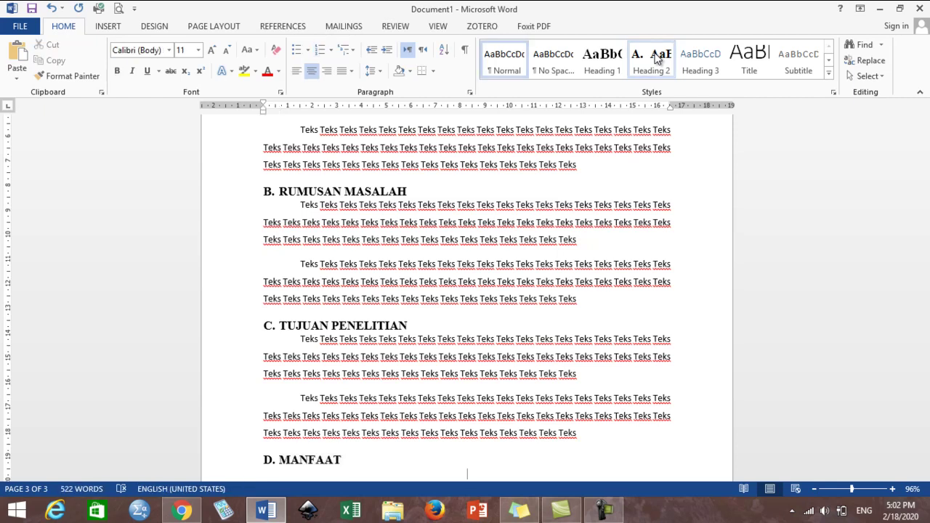
Step: Type PRAKTIS and TEORETIS lines under D. MANFAAT, correcting PRATIS to PRAKTIS
left_click_drag(924, 385, 925, 398)
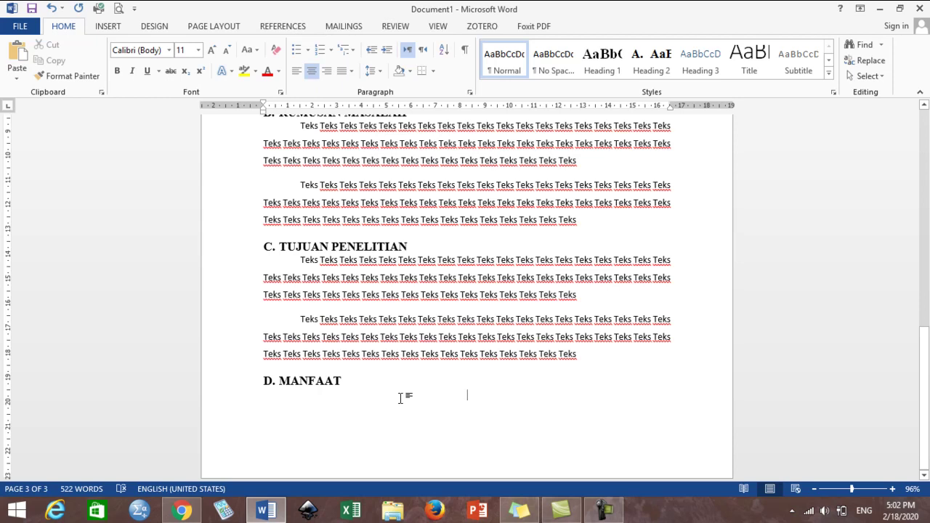
type("PRA")
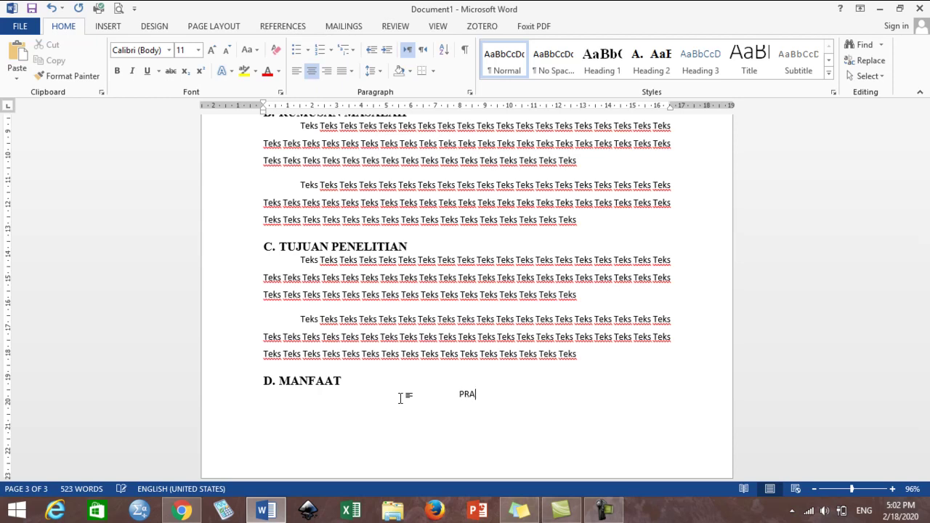
type("TIS ")
type("TEORETI")
type("S")
double_click(400, 402)
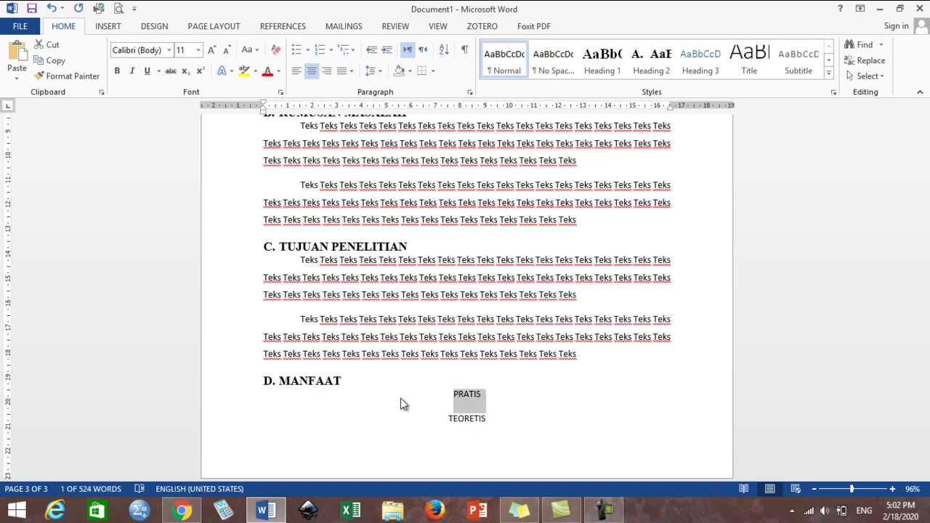
key("Left")
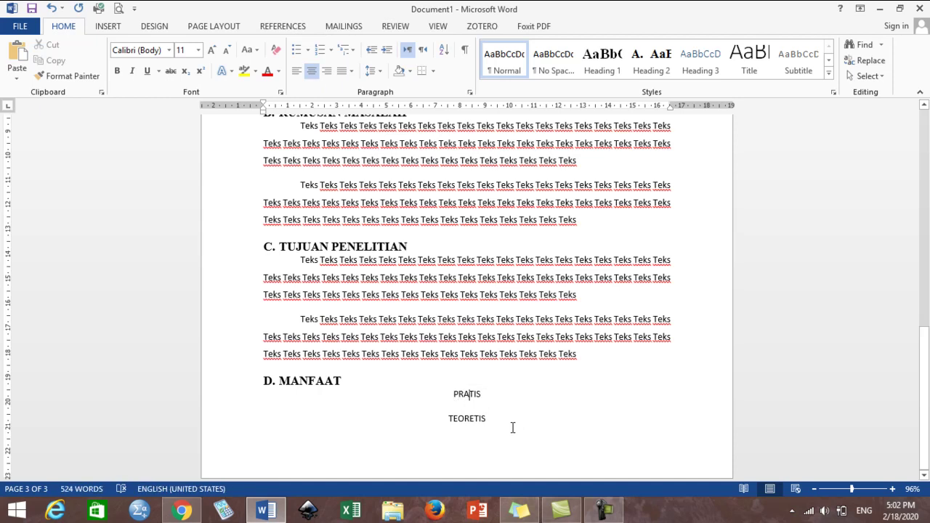
type("K")
key("Home")
key("shift+Down")
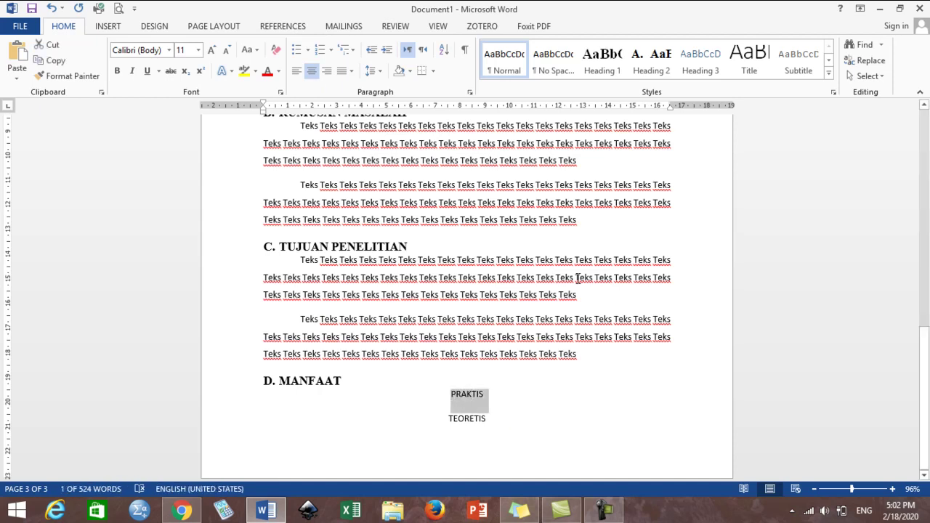
Step: Make PRAKTIS a Heading 3 and restyle Heading 3 as bold black Times New Roman
left_click(713, 62)
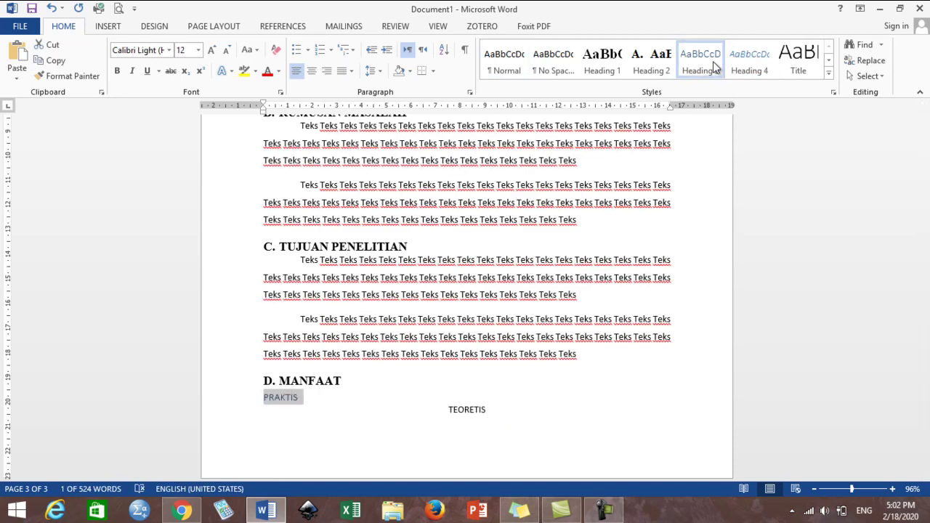
right_click(713, 61)
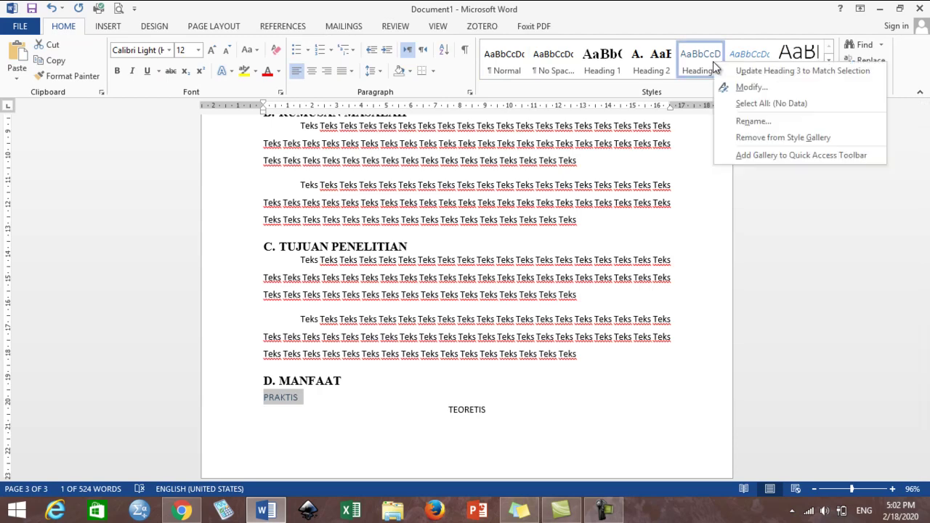
left_click(737, 87)
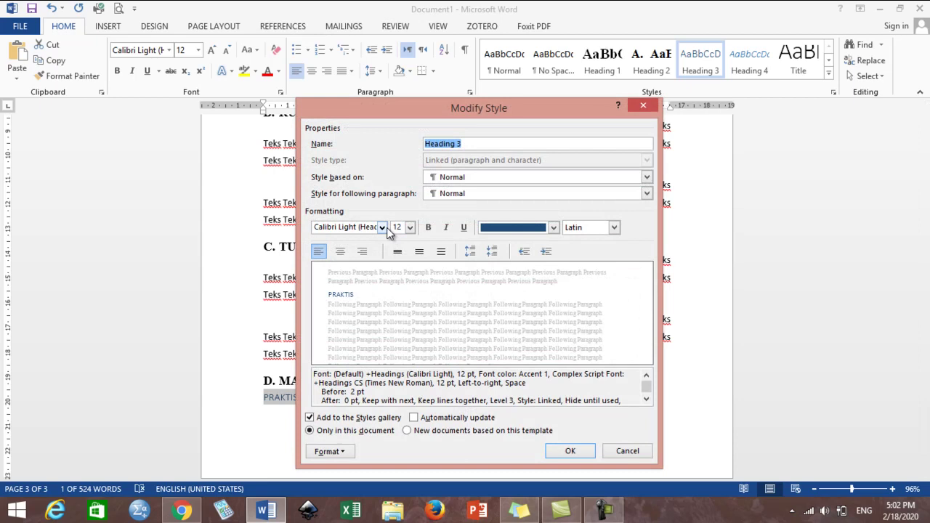
left_click(428, 227)
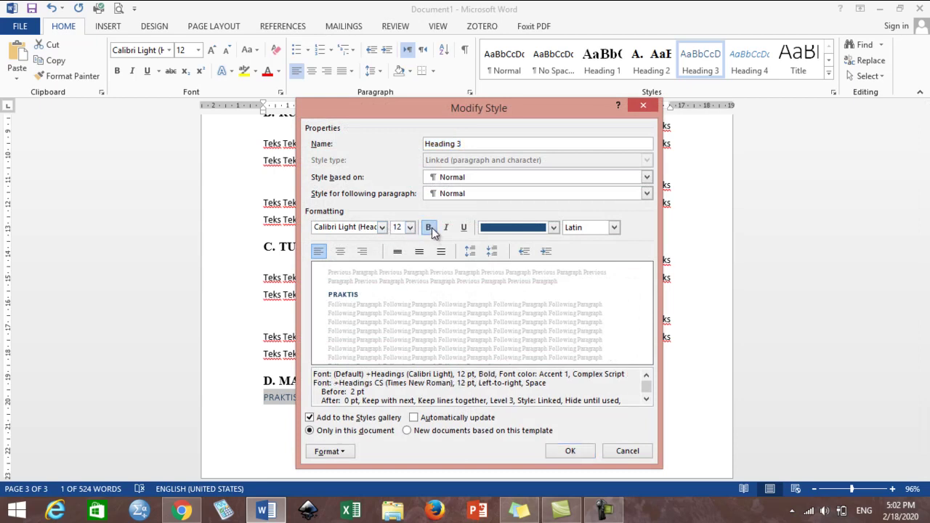
left_click(531, 233)
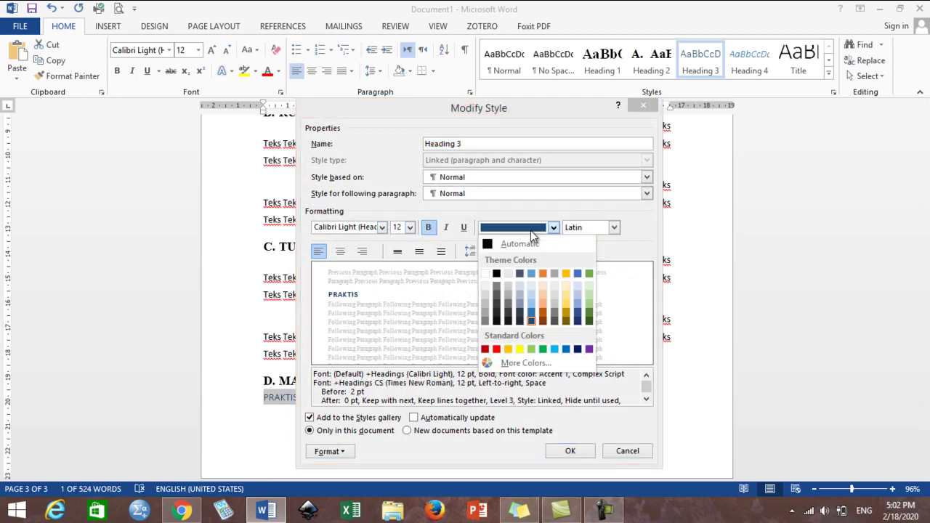
left_click(497, 274)
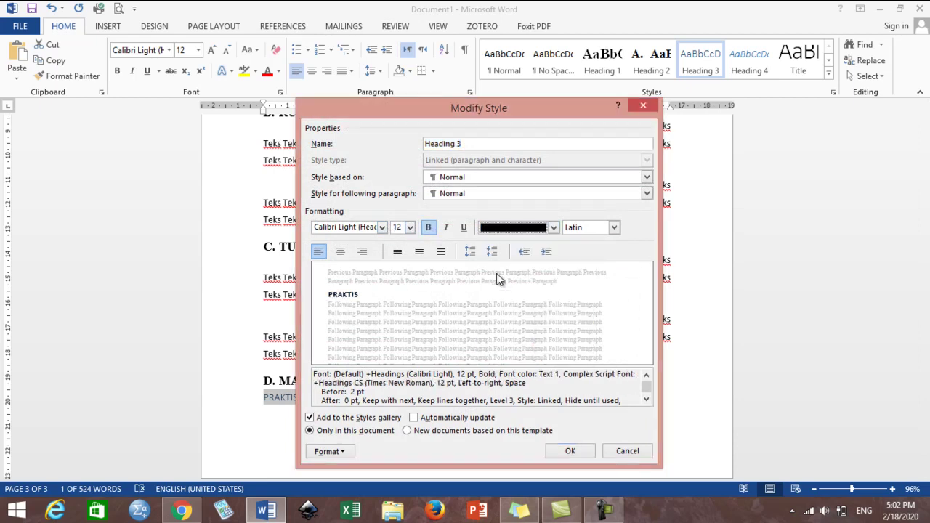
left_click(382, 227)
left_click(385, 275)
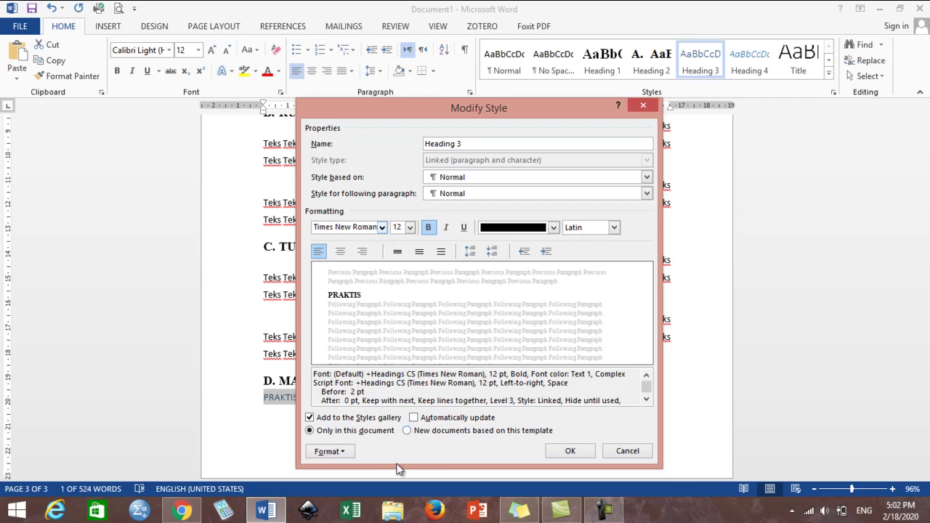
Step: Give the Heading 3 style 1. 2. 3. numbering and set it to update automatically
left_click(349, 452)
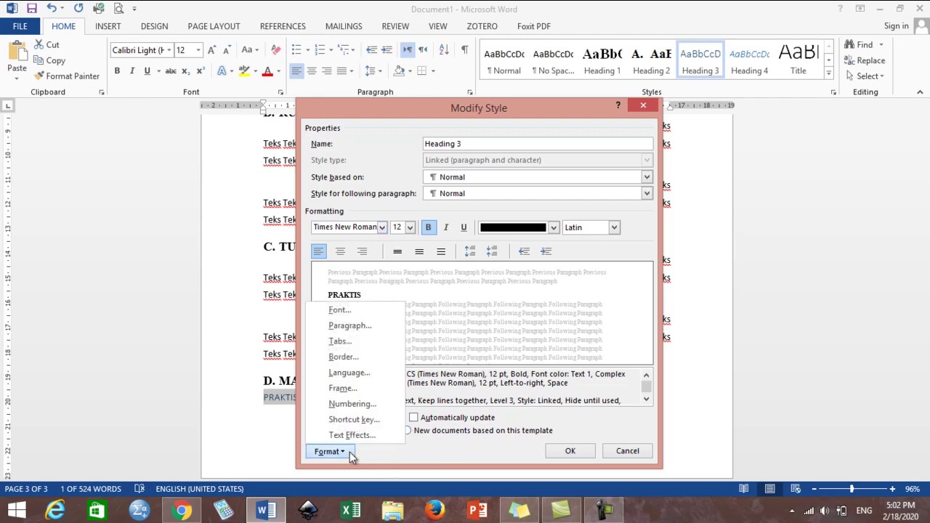
left_click(352, 403)
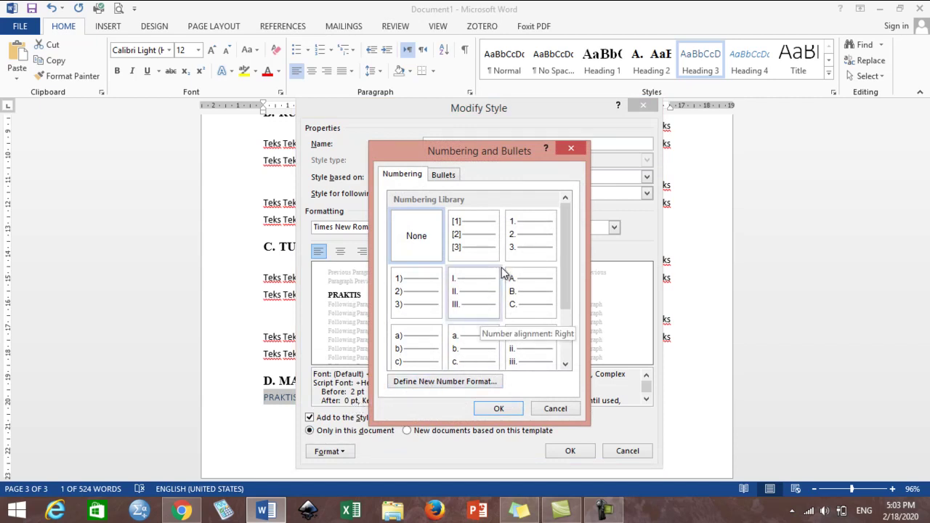
left_click(538, 248)
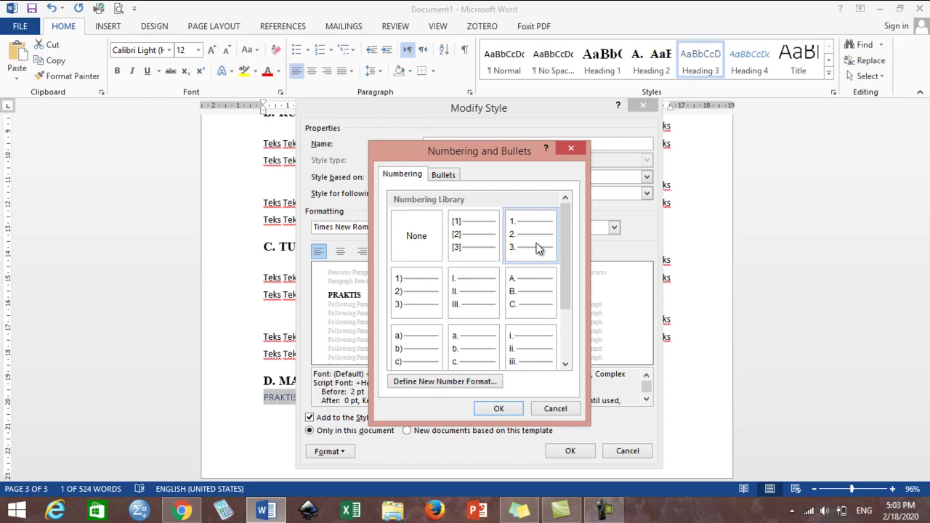
left_click(500, 409)
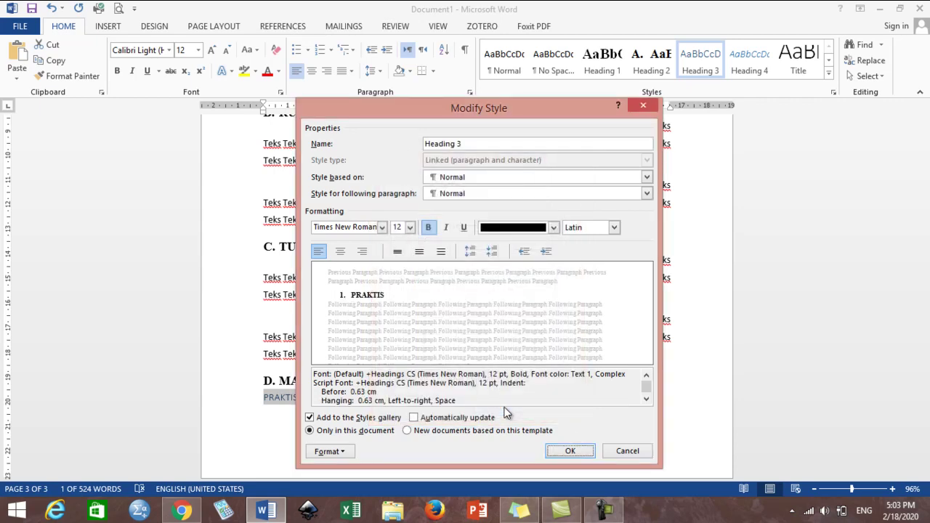
left_click(415, 419)
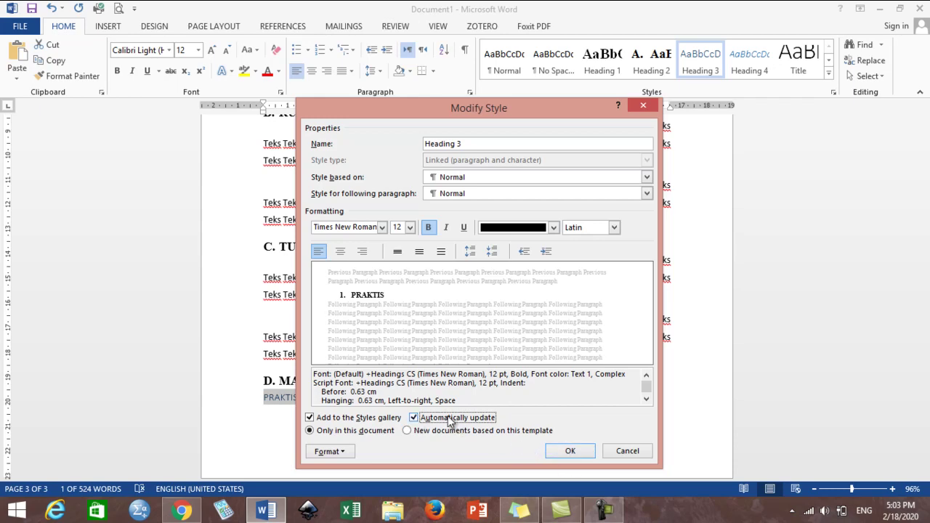
left_click(568, 451)
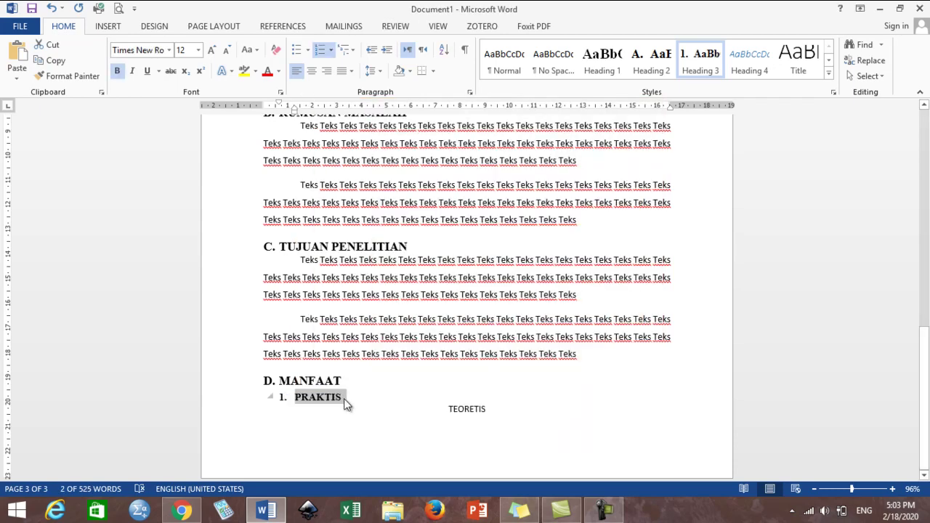
Step: Paste the Teks placeholder paragraph under PRAKTIS and indent it
left_click(344, 398)
key("Return")
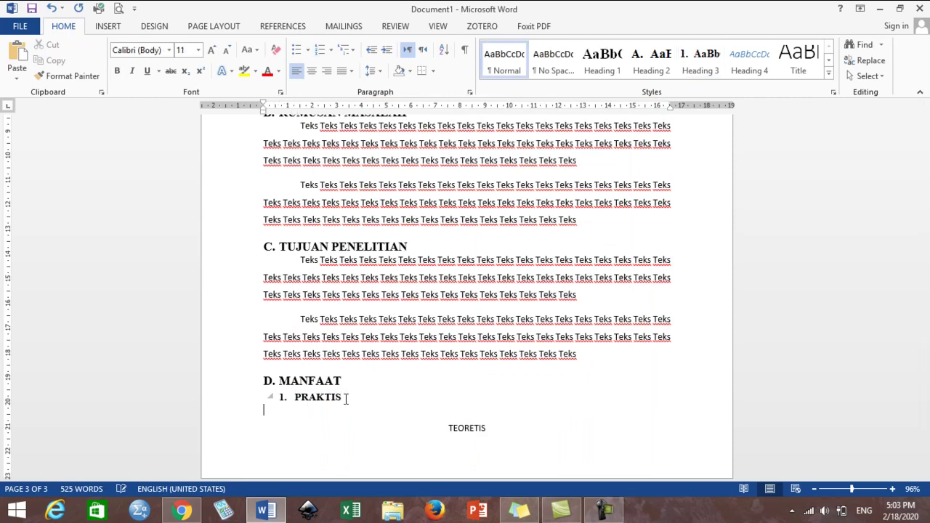
type("Teks Teks Teks Teks Teks Teks Teks Teks Teks Teks Teks Teks Teks Teks Teks Teks Teks Teks Teks Teks Teks Teks Teks Teks Teks Teks Teks Teks Teks Teks Teks Teks Teks Teks Teks Teks Teks Teks Teks Teks Teks Teks Teks Teks Teks Teks Teks Teks Teks Teks Teks Teks Teks Teks Teks Teks")
key("Up")
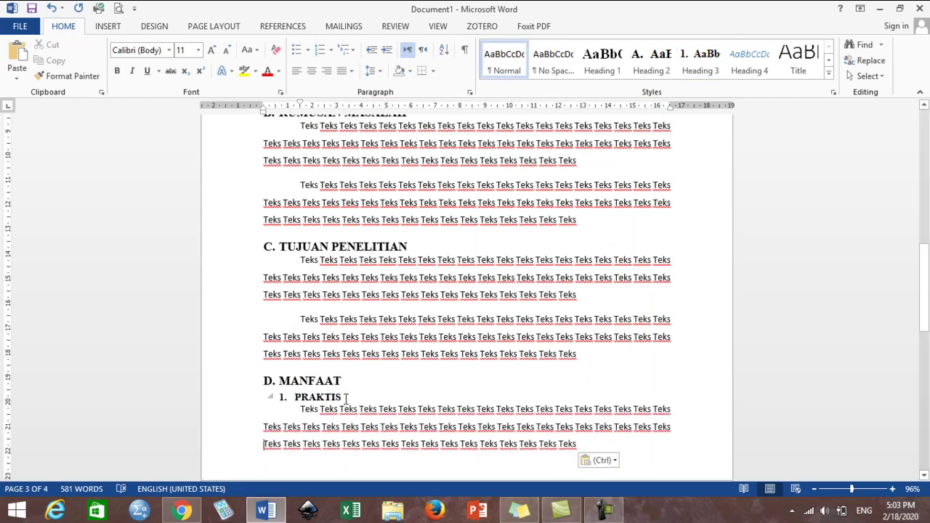
key("ctrl+m")
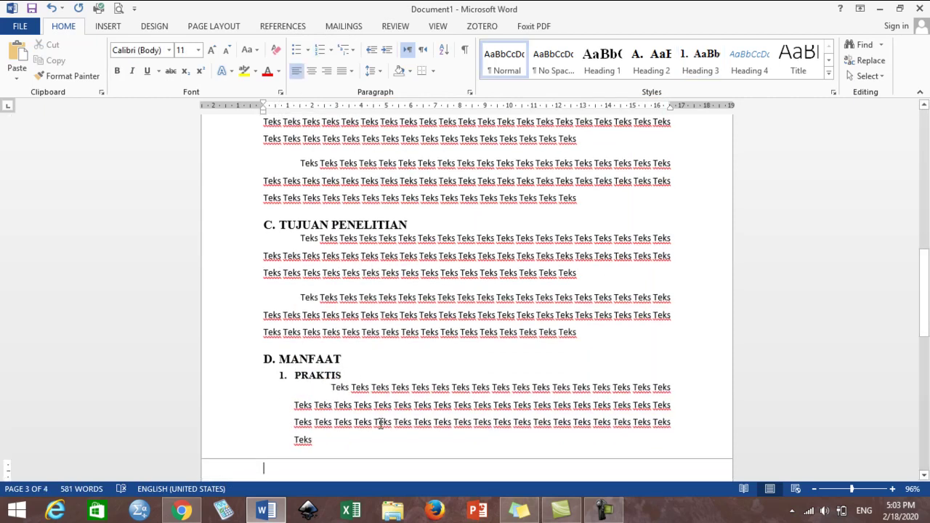
Step: Apply Heading 3 to TEORETIS and paste the Teks paragraph below it
key("Up")
key("Up")
key("Up")
key("Up")
key("Down")
key("Down")
key("Down")
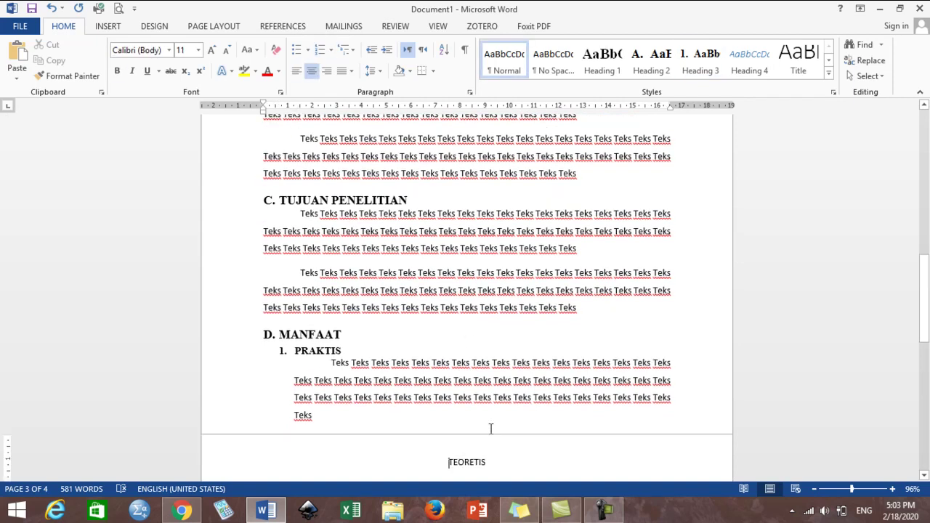
key("shift+End")
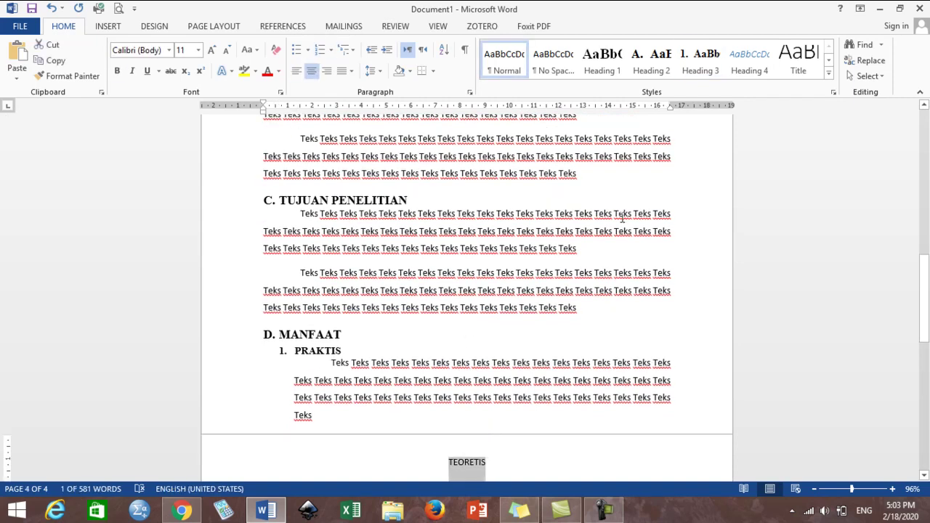
left_click(694, 64)
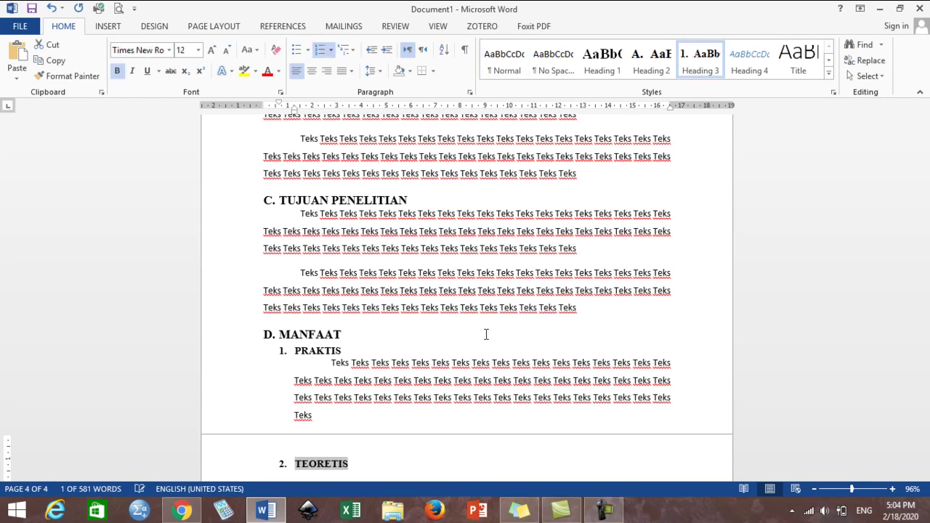
key("Right")
key("Return")
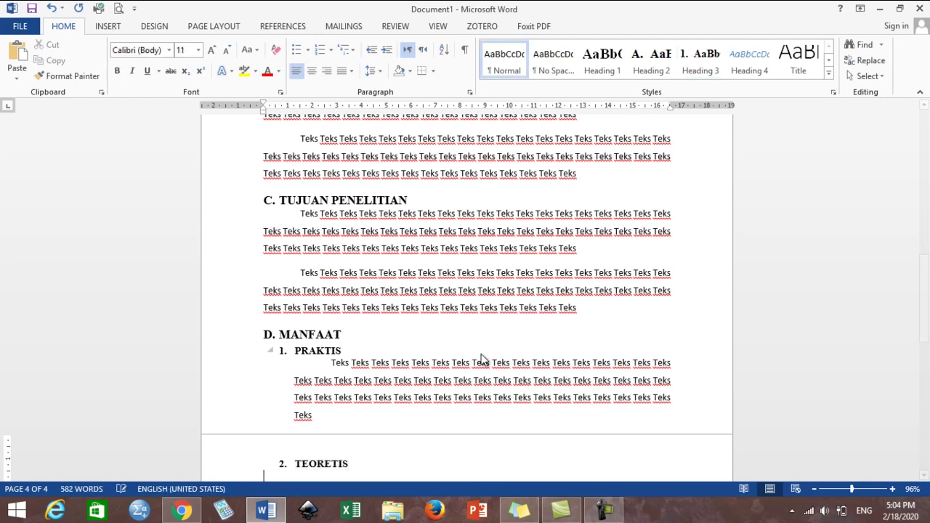
type("Teks Teks Teks Teks Teks Teks Teks Teks Teks Teks Teks Teks Teks Teks Teks Teks Teks Teks Teks Teks Teks Teks Teks Teks Teks Teks Teks Teks Teks Teks Teks Teks Teks Teks Teks Teks Teks Teks Teks Teks Teks Teks Teks Teks Teks Teks Teks Teks Teks Teks Teks Teks Teks Teks Teks Teks")
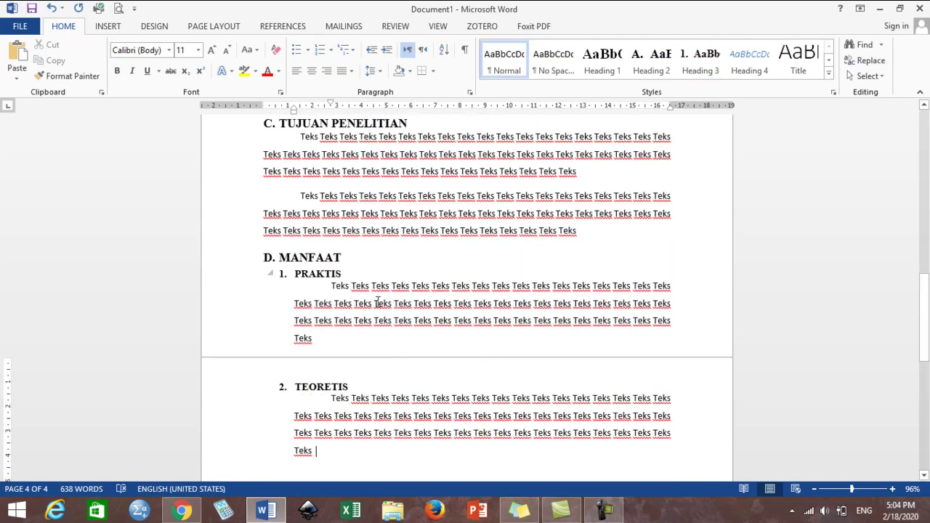
Step: Insert a centred Plain Number 2 page number in the first page's footer, removing the extra blank line
left_click_drag(925, 339, 927, 316)
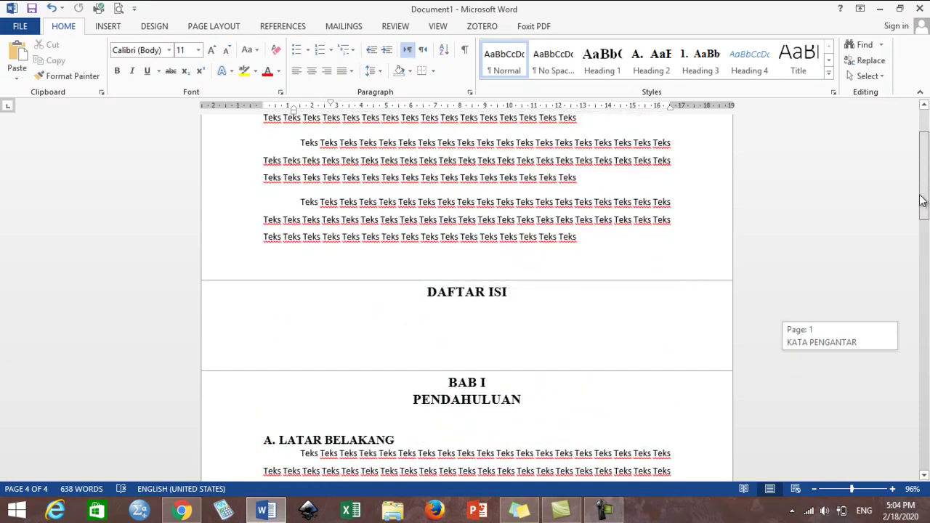
mouse_move(928, 316)
left_mouse_down()
mouse_move(927, 148)
mouse_move(925, 203)
left_mouse_up()
double_click(603, 279)
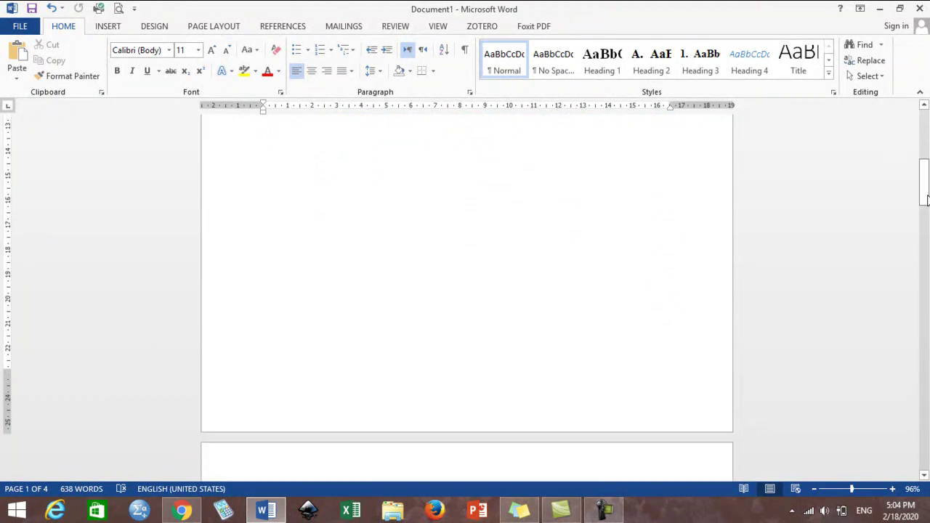
double_click(479, 420)
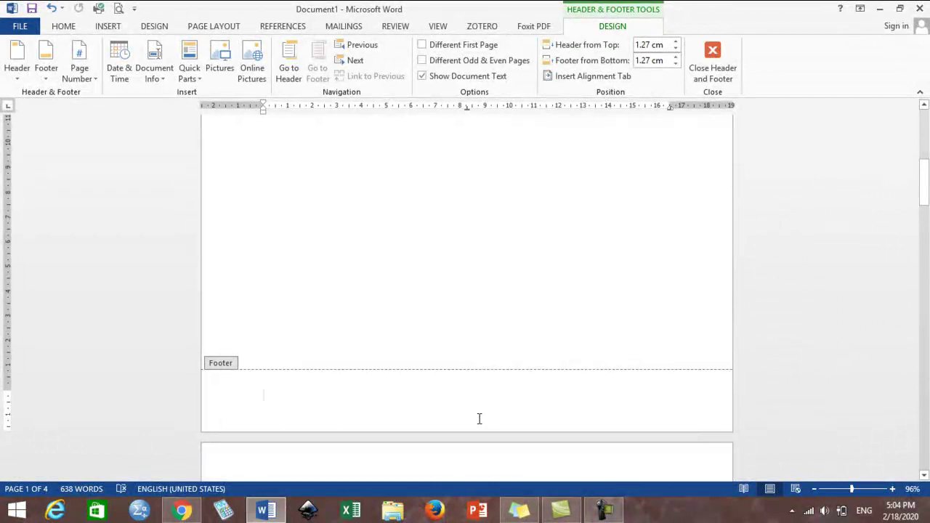
left_click(90, 83)
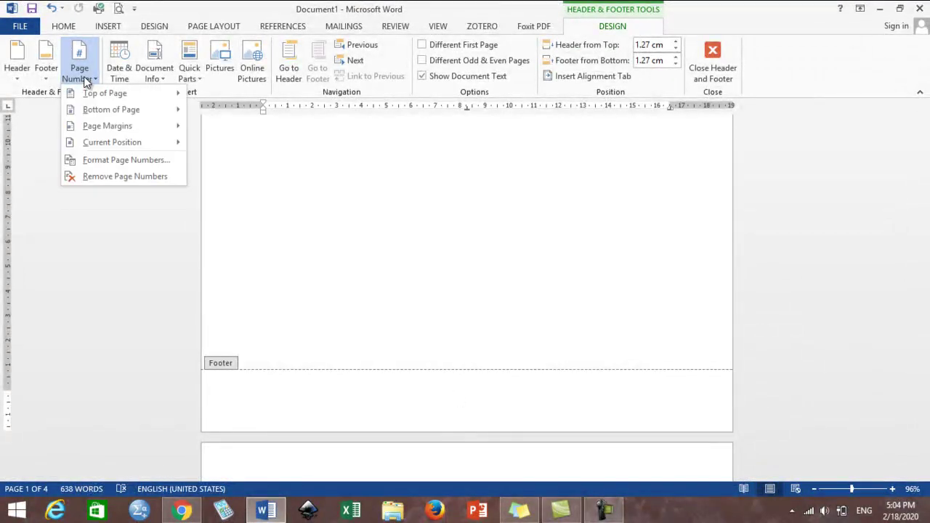
left_click(131, 109)
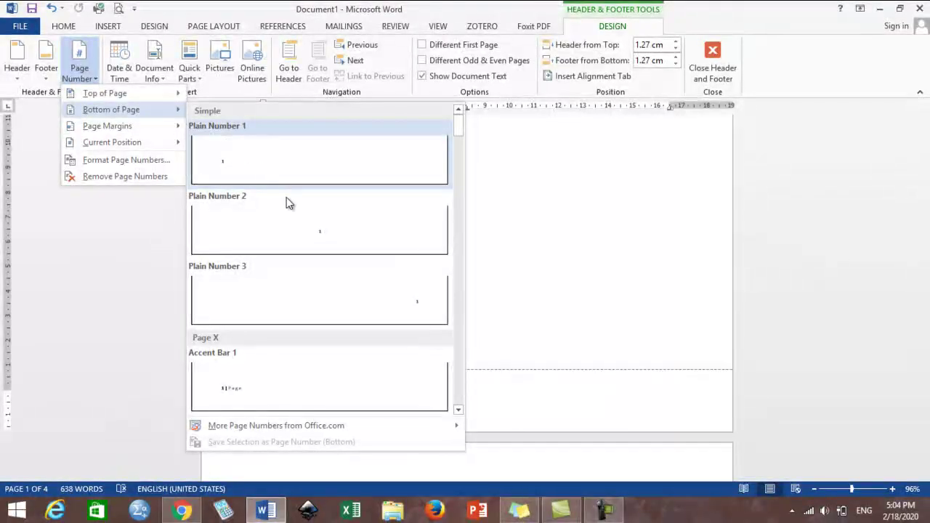
left_click(293, 210)
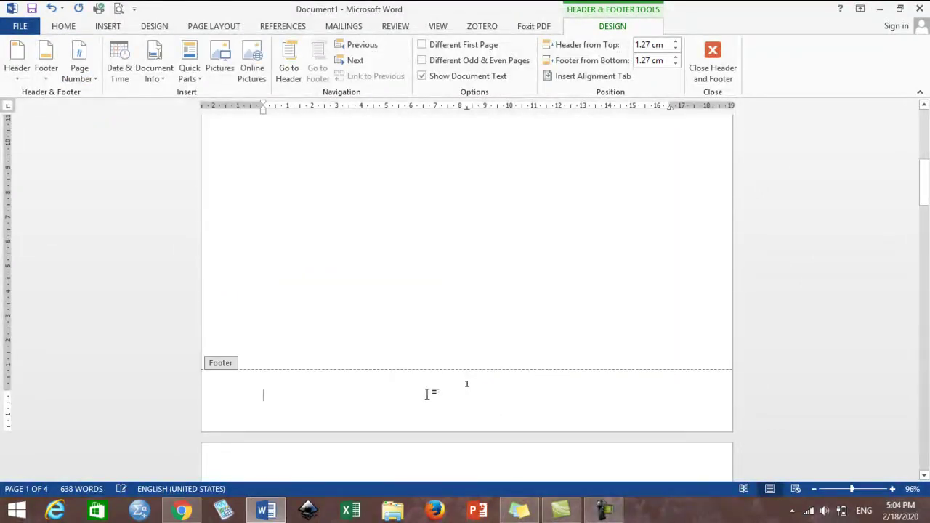
key("BackSpace")
double_click(465, 396)
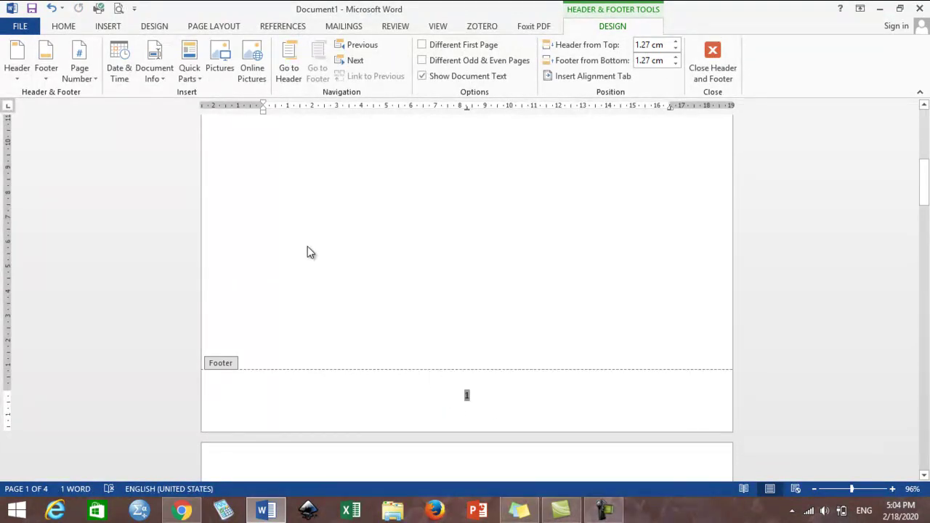
Step: Format the footer page numbers as lowercase roman i, ii, iii and close the footer
left_click(91, 73)
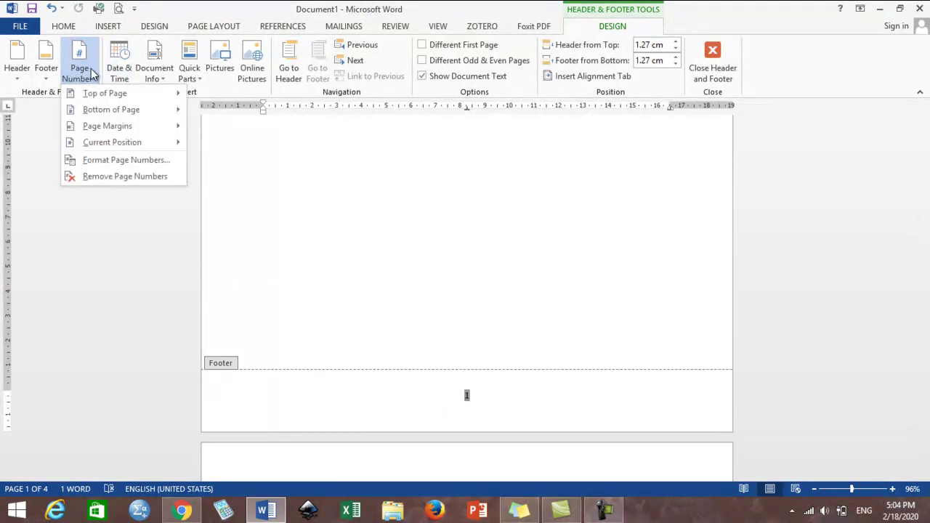
left_click(154, 168)
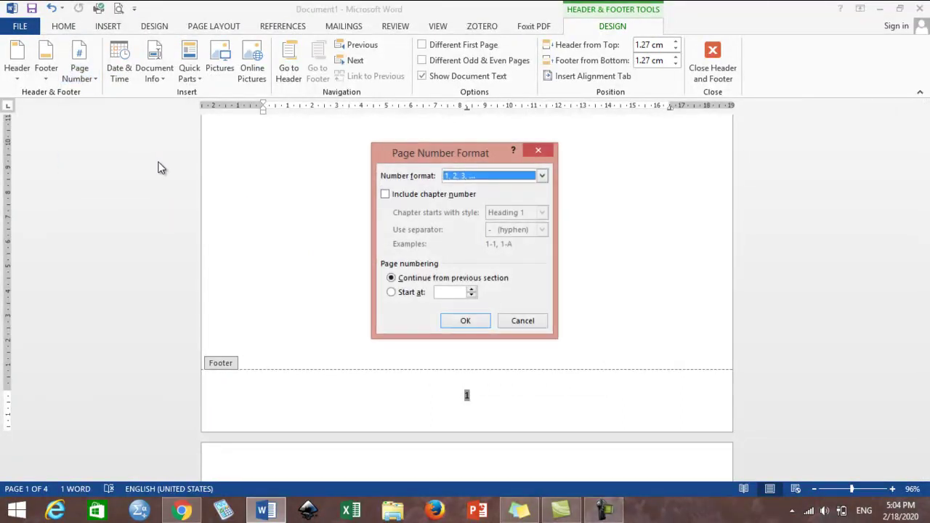
left_click(527, 180)
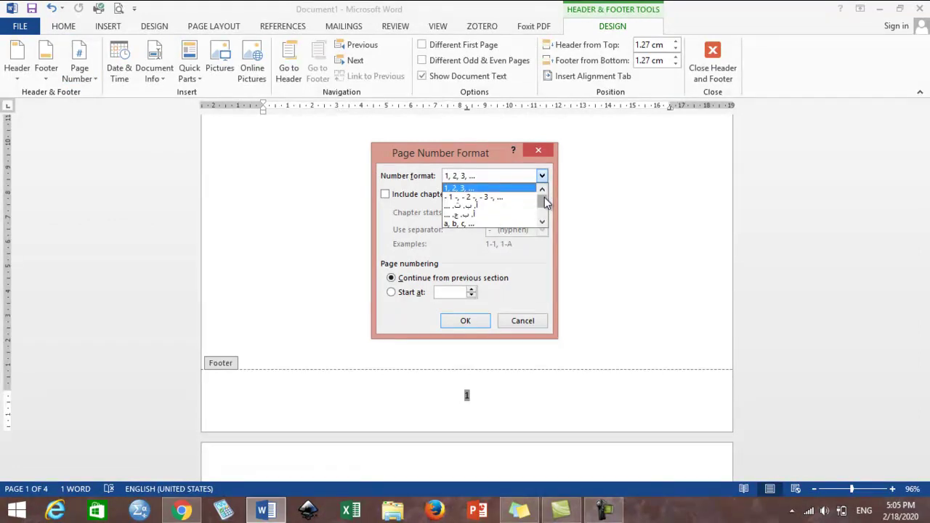
left_click_drag(544, 197, 544, 210)
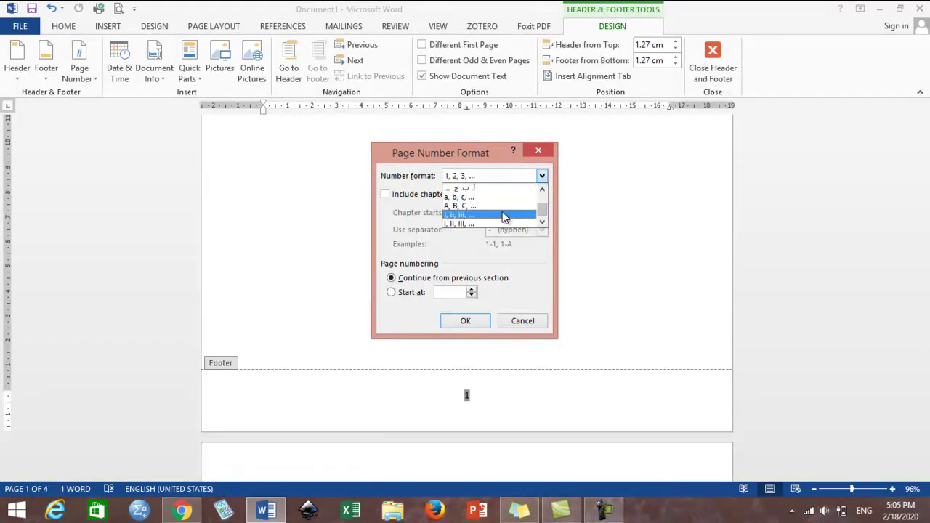
left_click(504, 215)
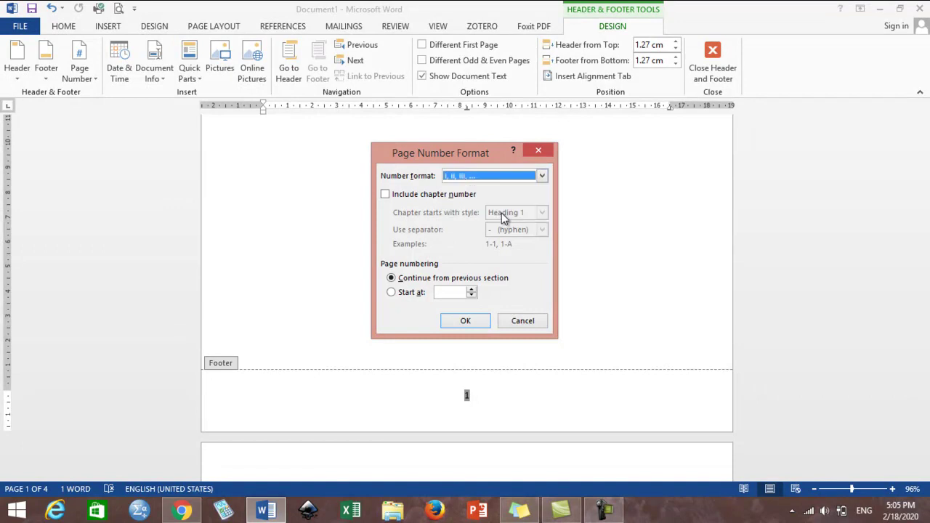
left_click(480, 321)
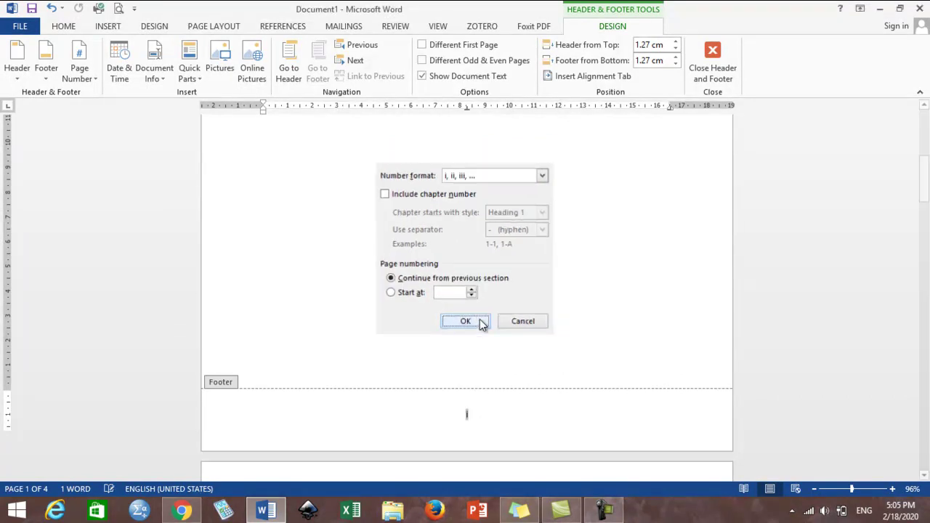
left_click(721, 57)
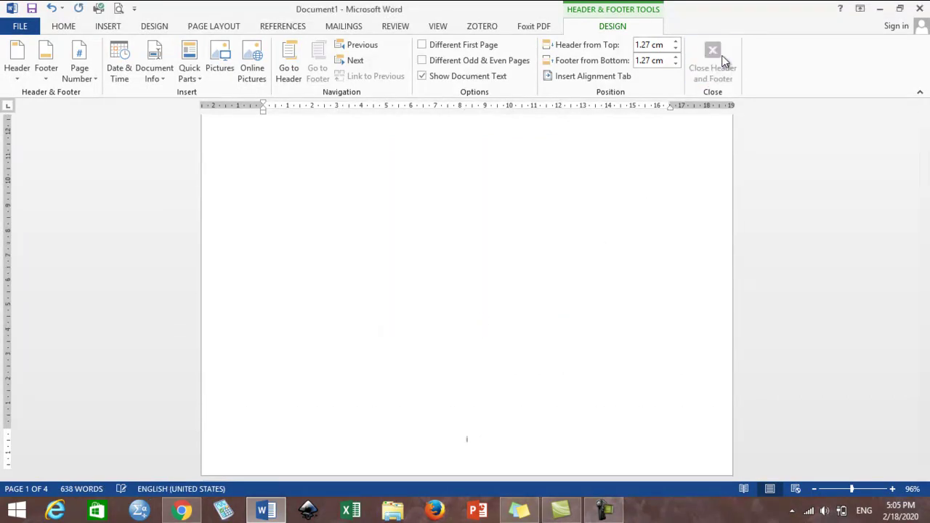
mouse_move(924, 171)
left_mouse_down()
mouse_move(927, 227)
mouse_move(926, 145)
mouse_move(927, 371)
mouse_move(924, 276)
left_mouse_up()
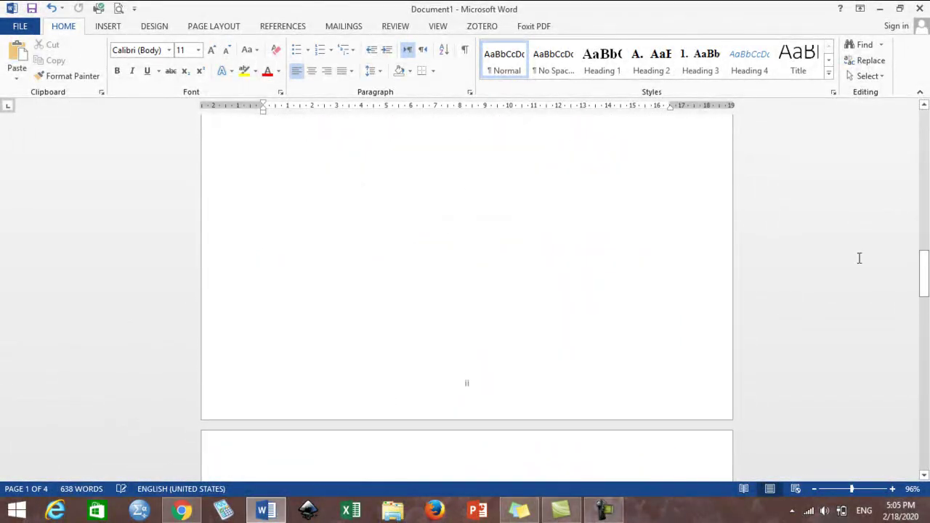
Step: Insert a page break before BAB I
left_click(528, 210)
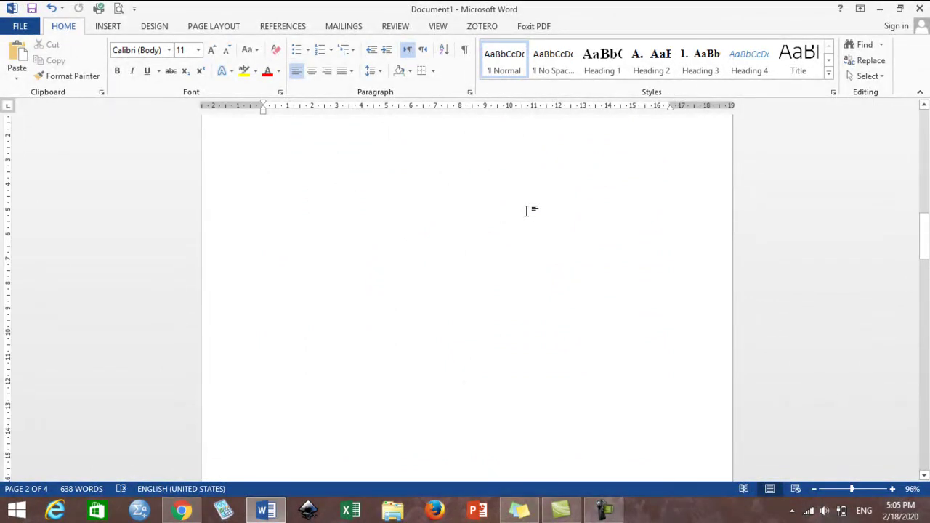
key("Down")
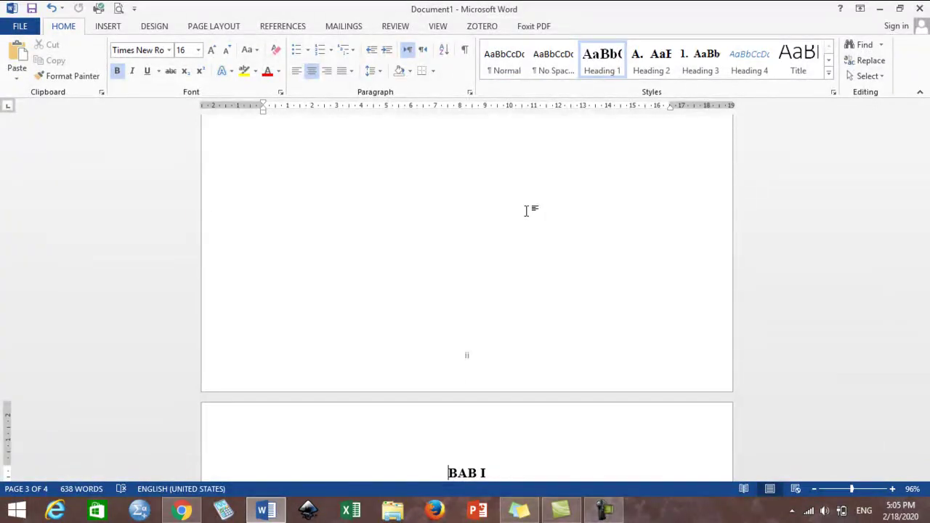
left_click(122, 31)
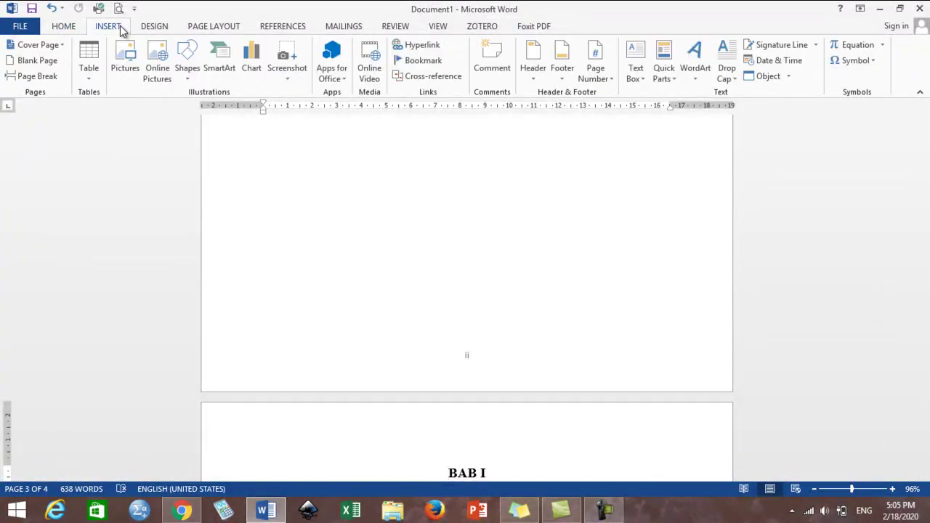
left_click(56, 78)
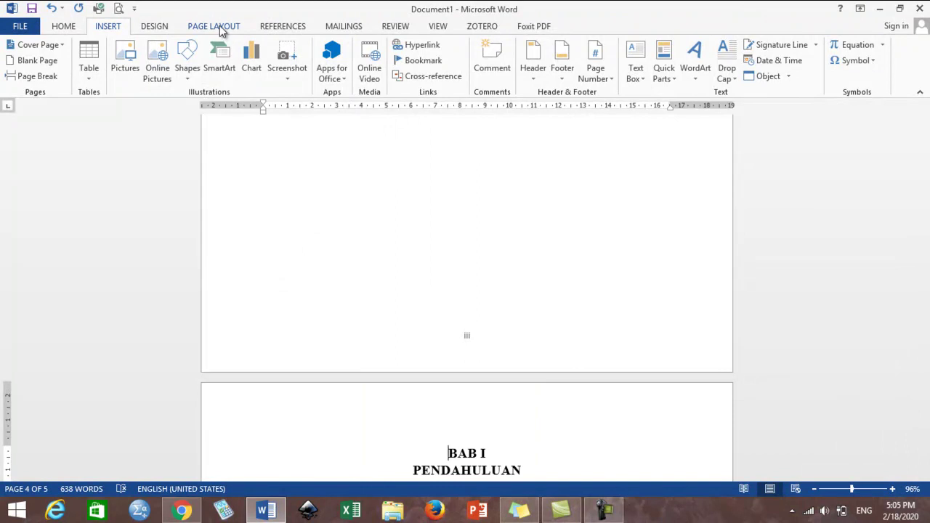
Step: Add a Next Page section break so BAB I starts a new section
left_click(221, 31)
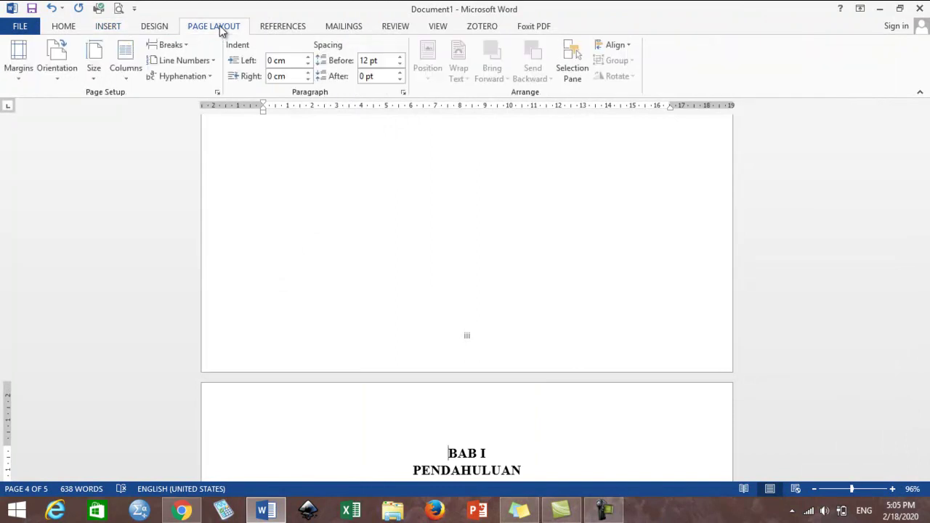
left_click(186, 47)
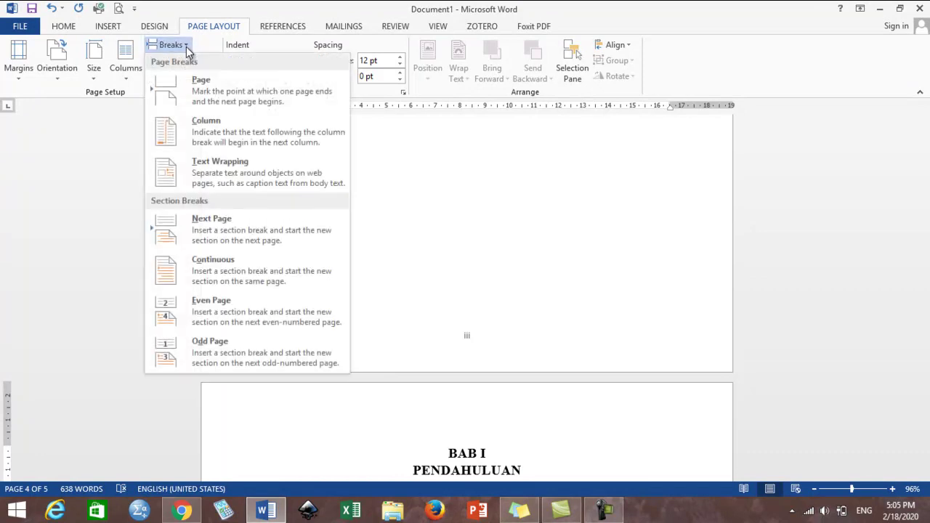
left_click(307, 227)
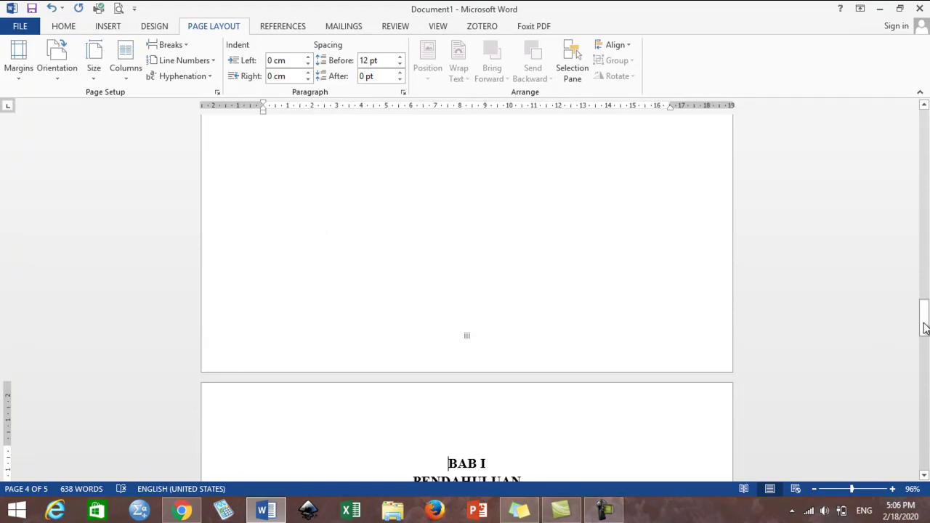
left_click_drag(925, 328, 925, 395)
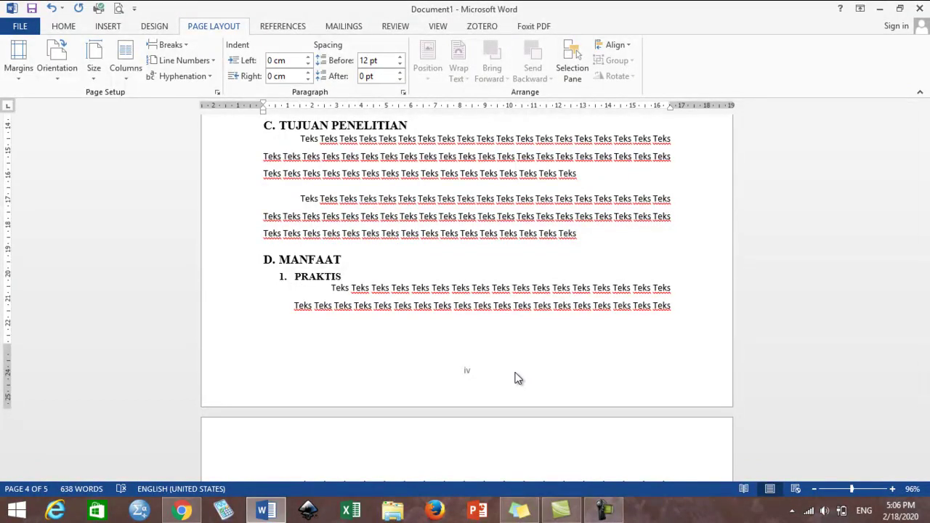
Step: Open the BAB I page footer and turn off Link to Previous for Section 2
double_click(486, 379)
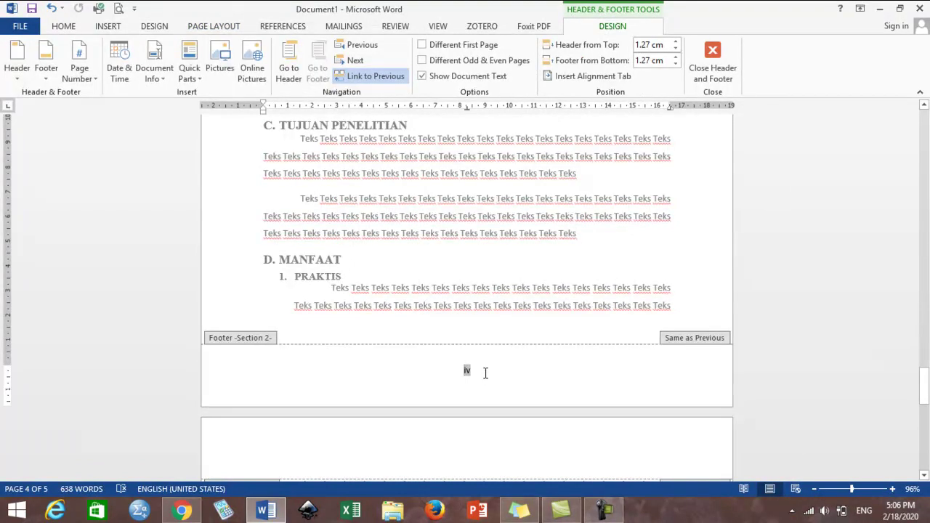
double_click(450, 369)
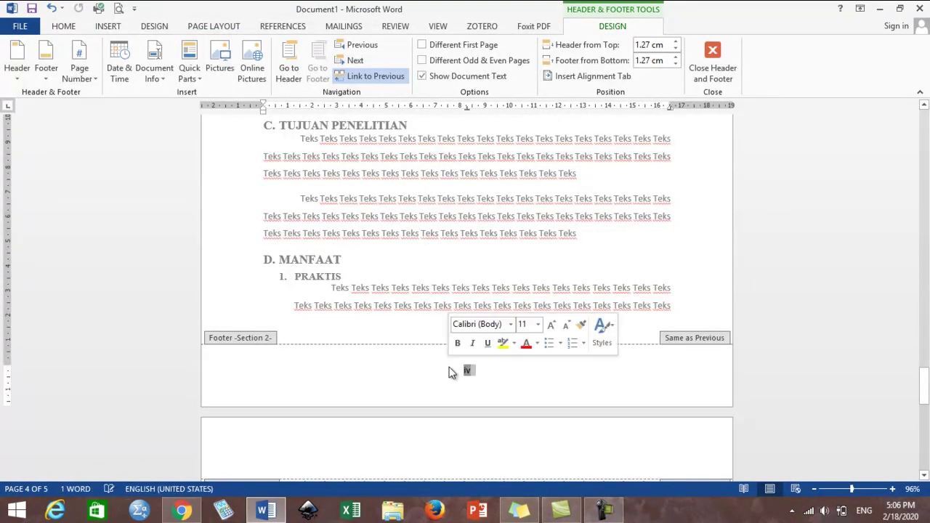
left_click(381, 76)
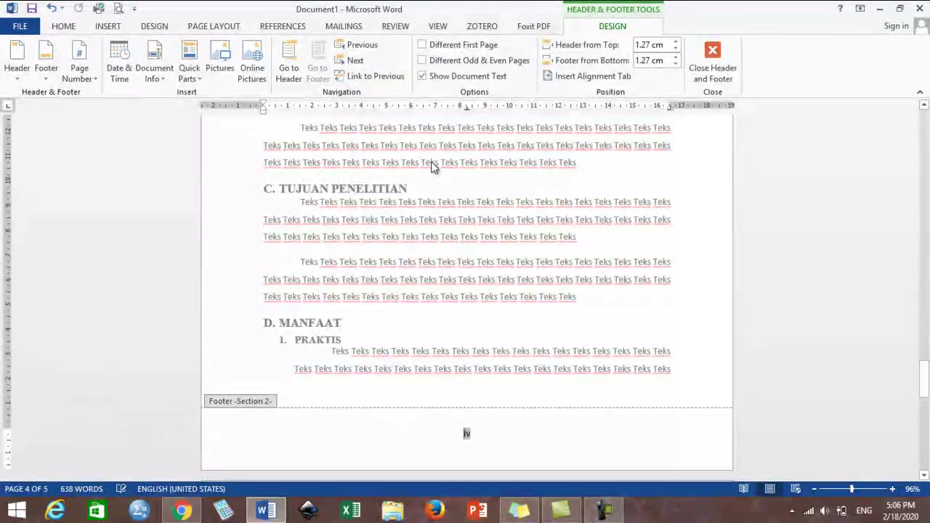
left_click(572, 433)
left_click_drag(926, 377, 926, 407)
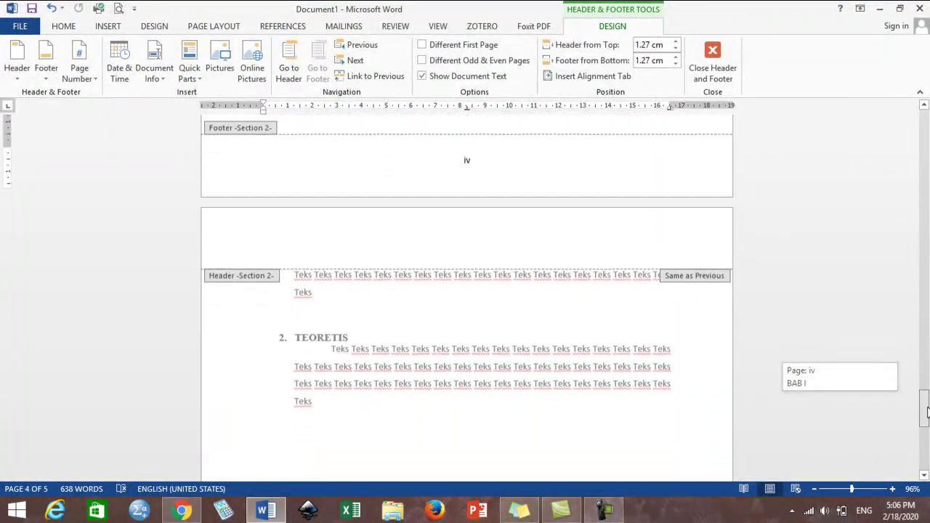
left_click_drag(926, 407, 926, 455)
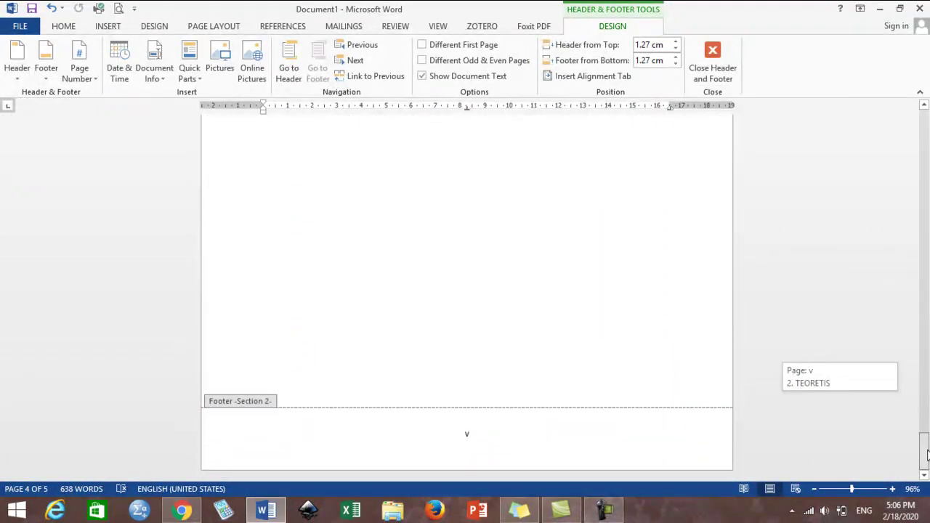
left_click_drag(927, 454, 926, 407)
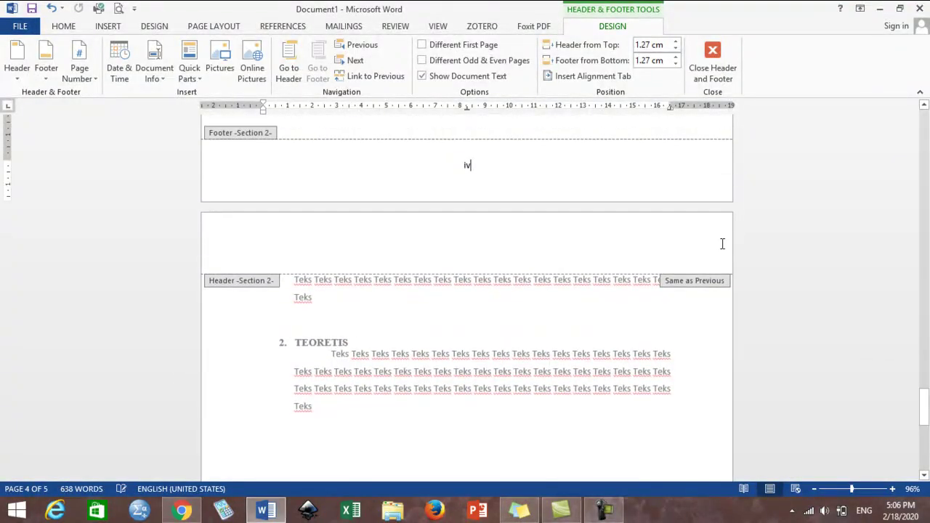
Step: Enable Different First Page and unlink the BAB I first-page footer from the previous section
left_click(474, 47)
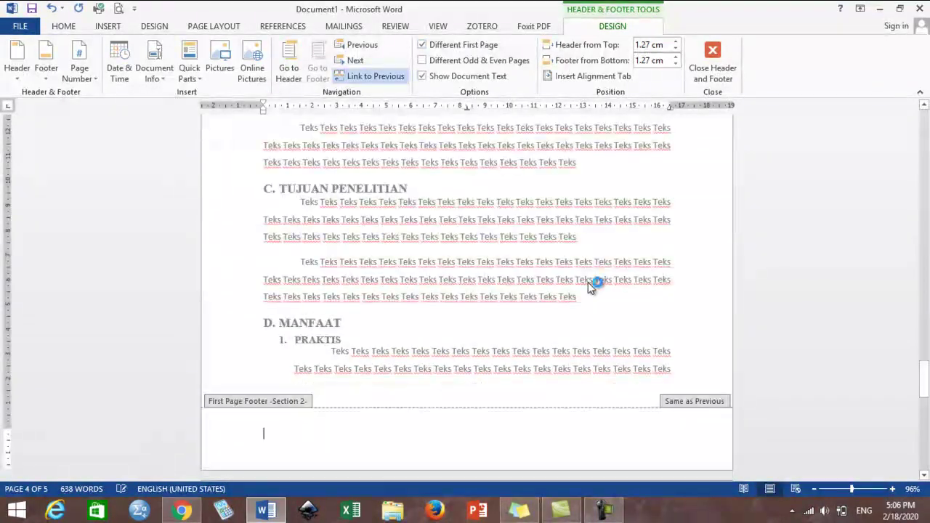
left_click_drag(925, 397, 925, 436)
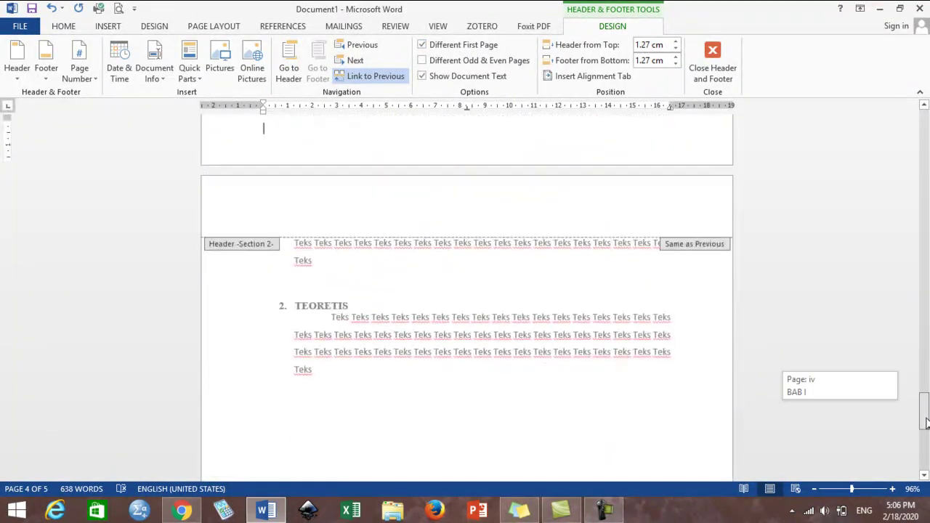
left_click(540, 440)
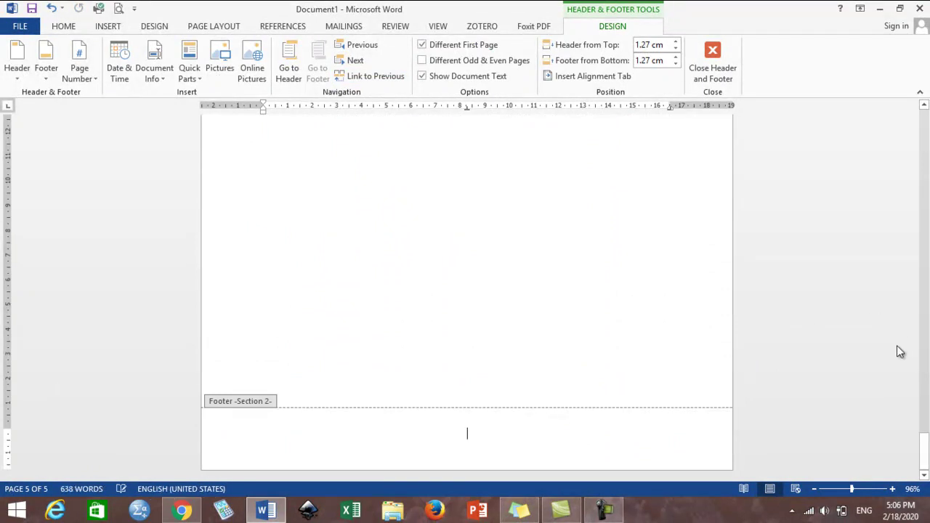
left_click_drag(925, 458, 926, 411)
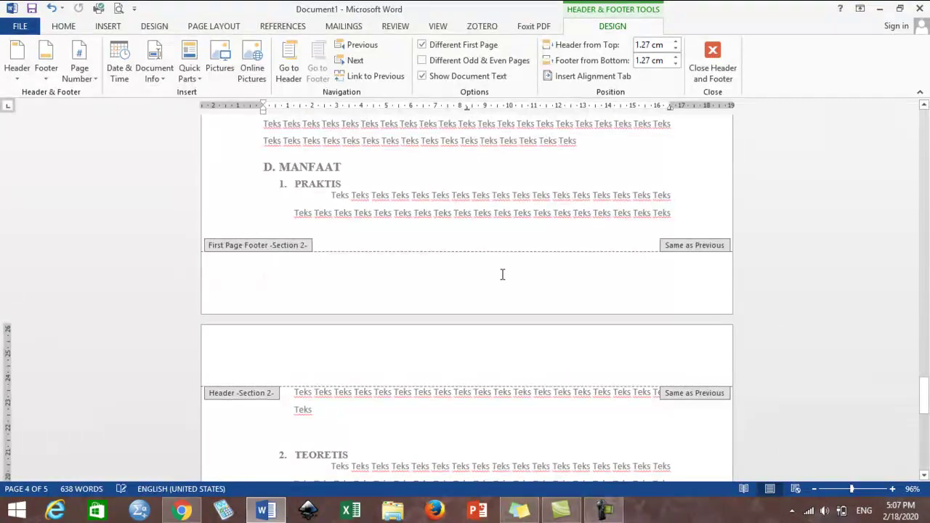
left_click(503, 274)
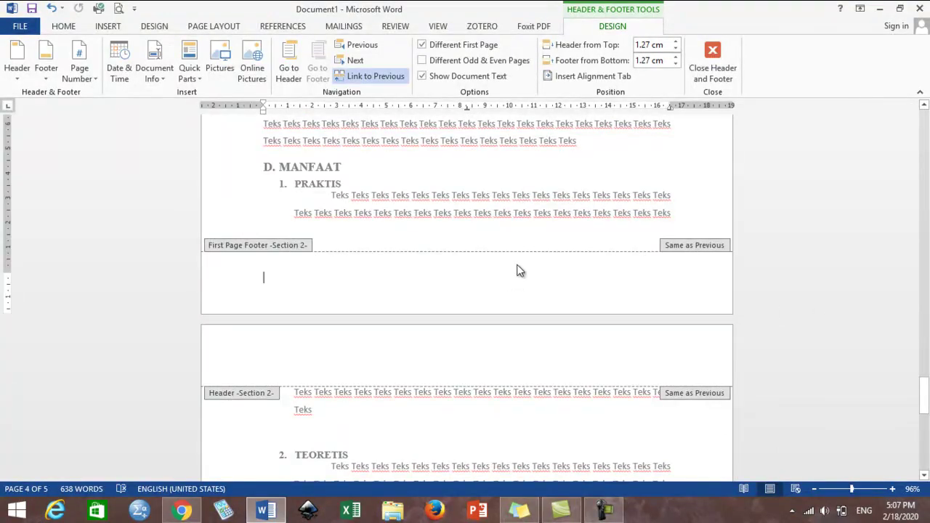
left_click_drag(926, 400, 924, 380)
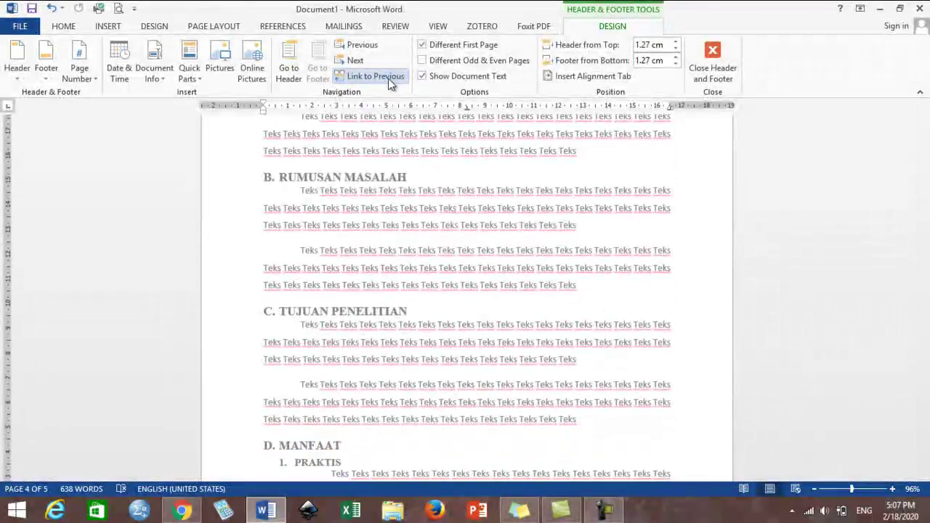
left_click(390, 78)
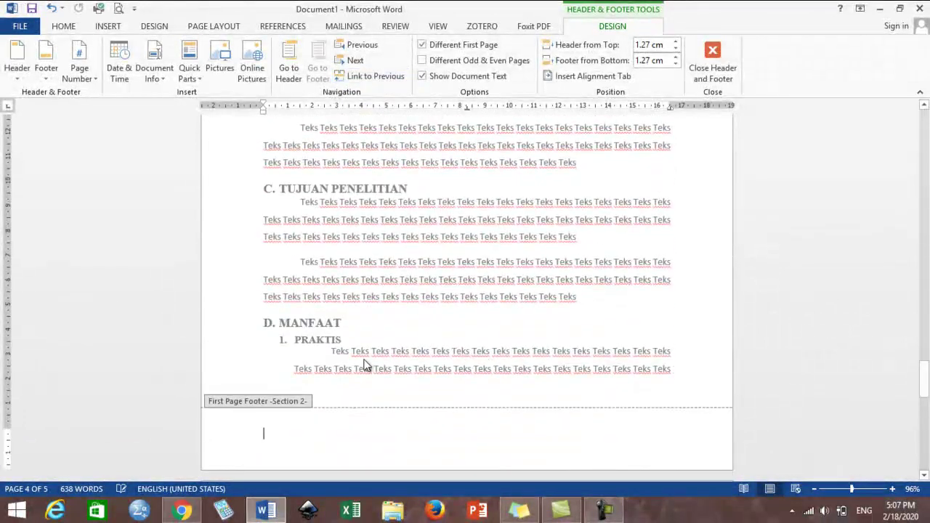
Step: Insert a centred Plain Number 2 page number in the BAB I first-page footer, removing the blank line
left_click(82, 76)
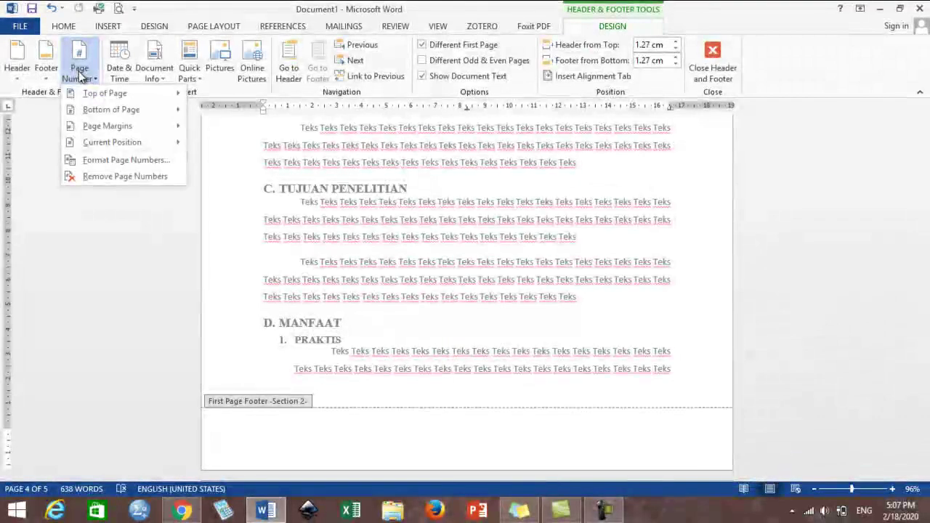
mouse_move(127, 115)
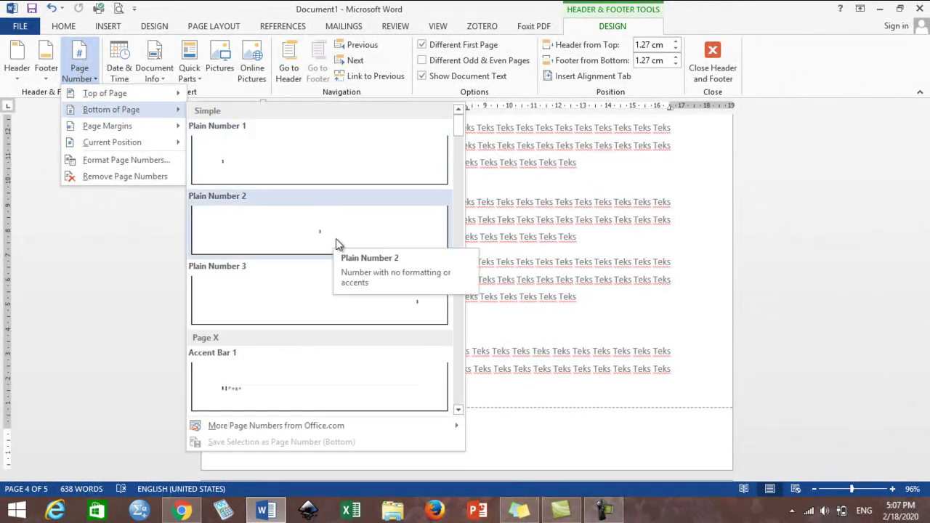
left_click(410, 250)
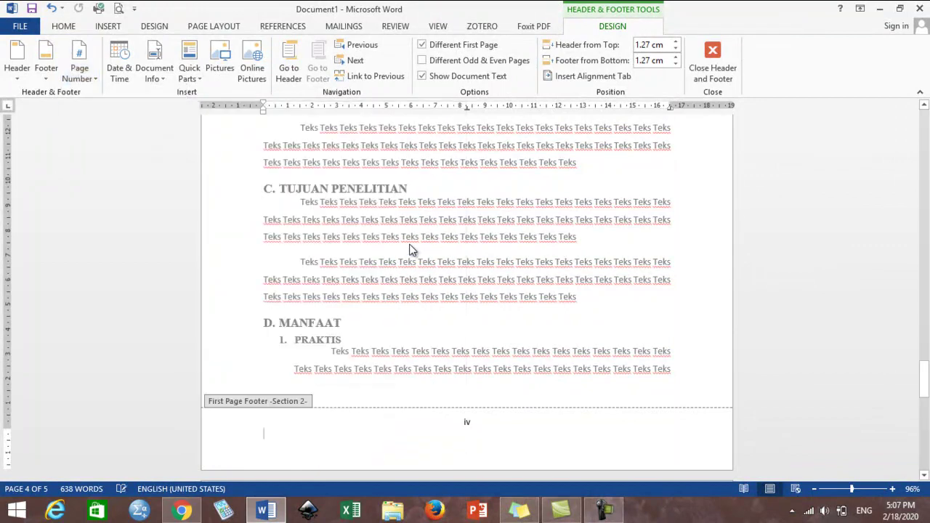
key("BackSpace")
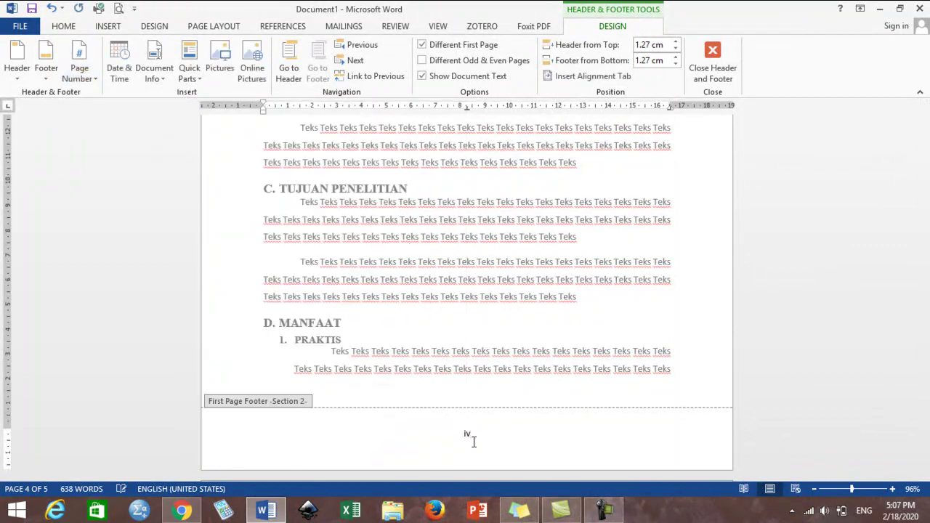
double_click(468, 433)
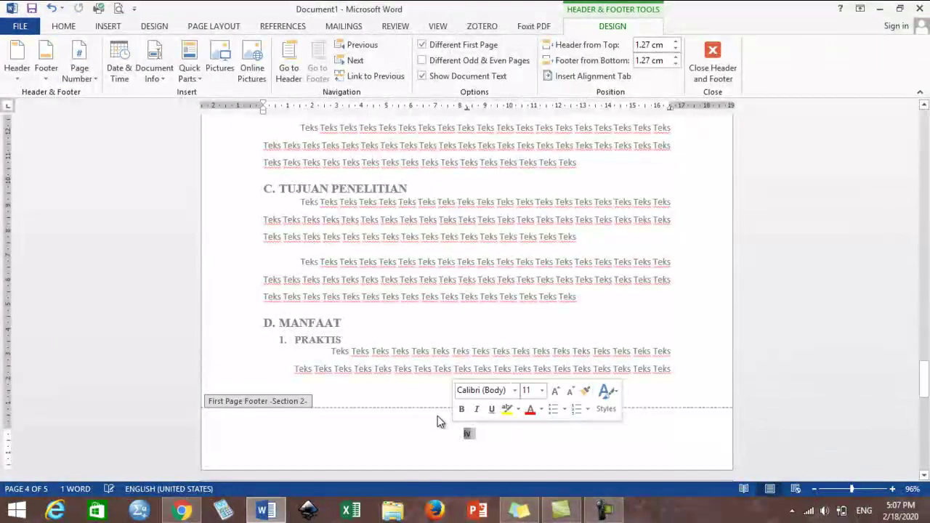
left_click(81, 73)
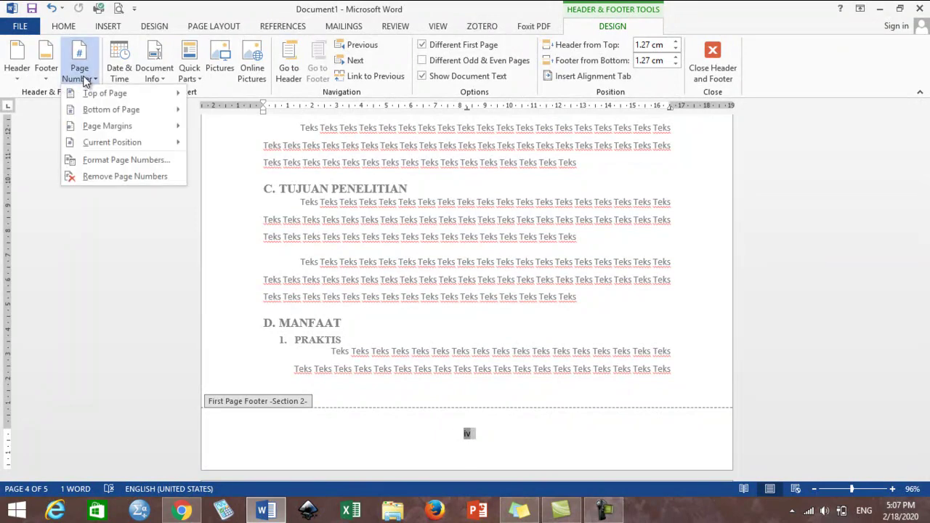
Step: Format the BAB I page number as arabic 1, 2, 3 starting at 1
left_click(126, 164)
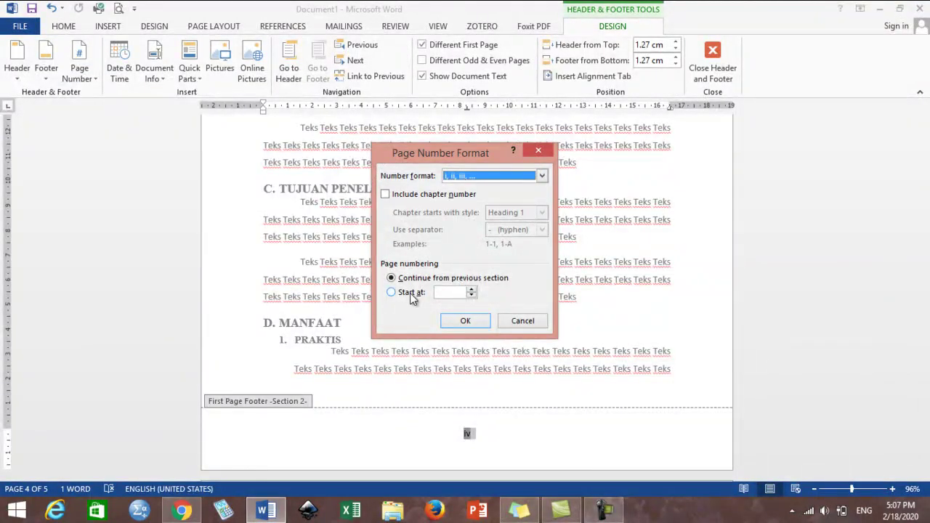
left_click(530, 180)
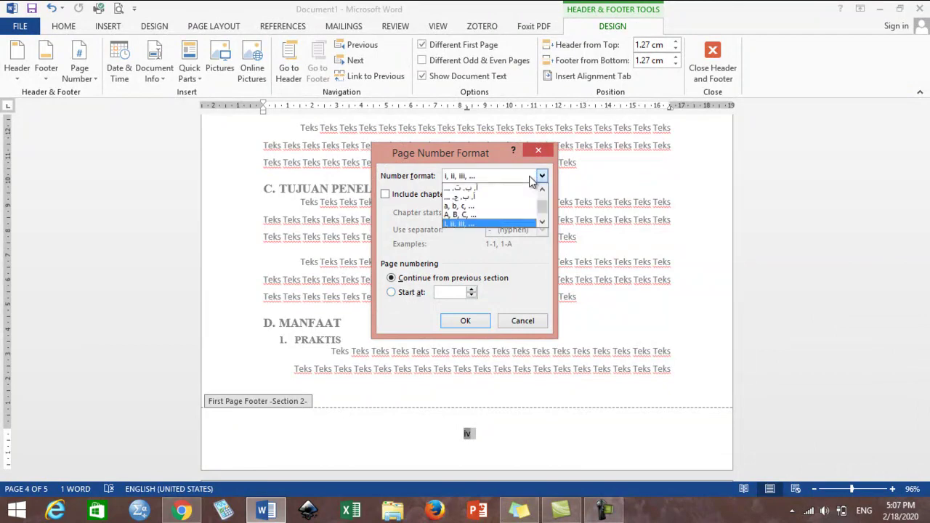
left_click_drag(549, 198, 545, 196)
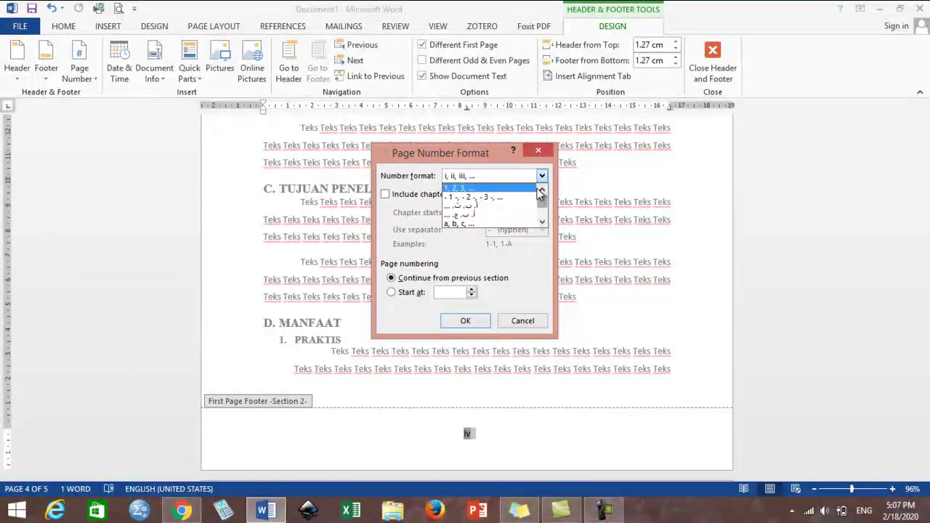
left_click(520, 188)
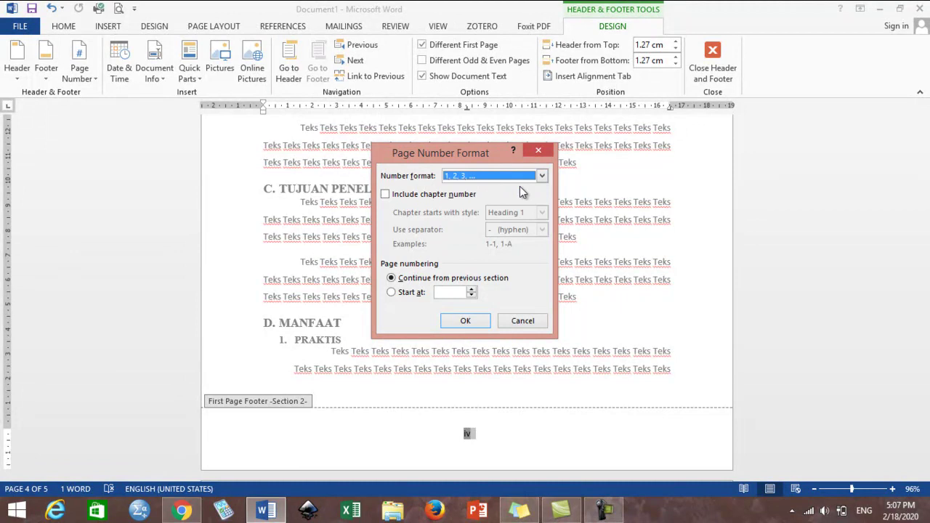
left_click(472, 290)
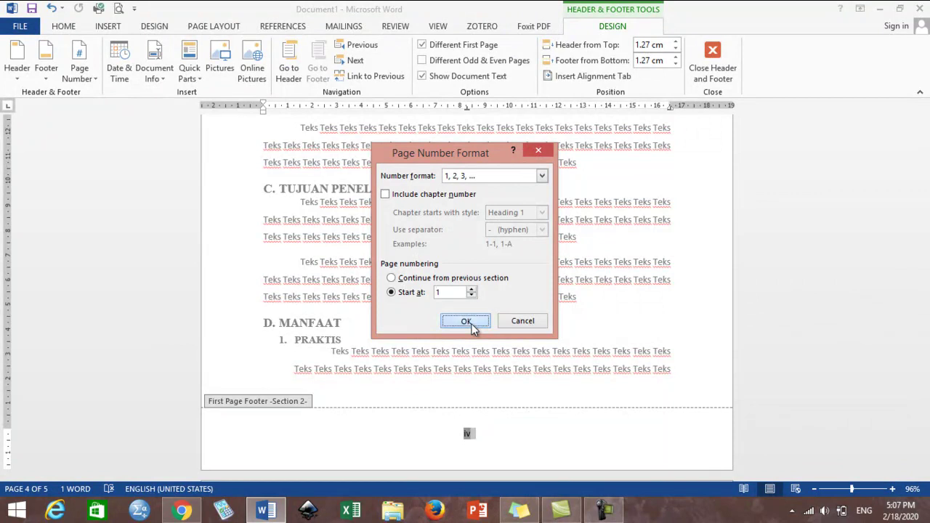
left_click(466, 321)
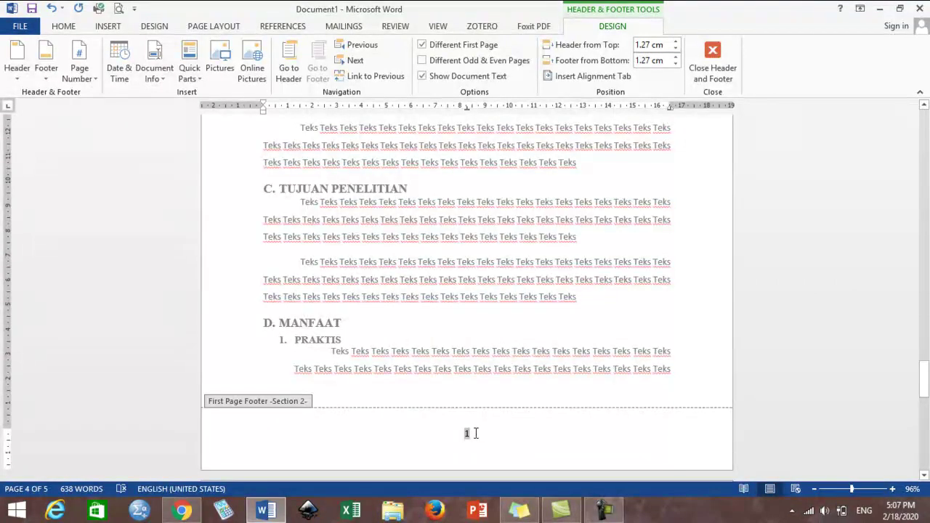
left_click(474, 433)
Step: Turn off Link to Previous for the Section 2 header on the TEORETIS page
mouse_move(924, 384)
left_mouse_down()
mouse_move(927, 453)
mouse_move(924, 401)
left_mouse_up()
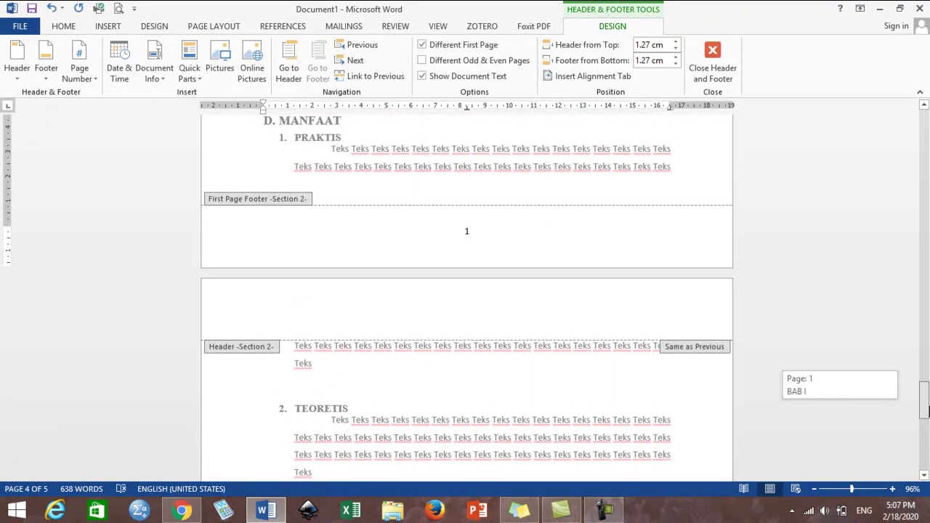
left_click(620, 314)
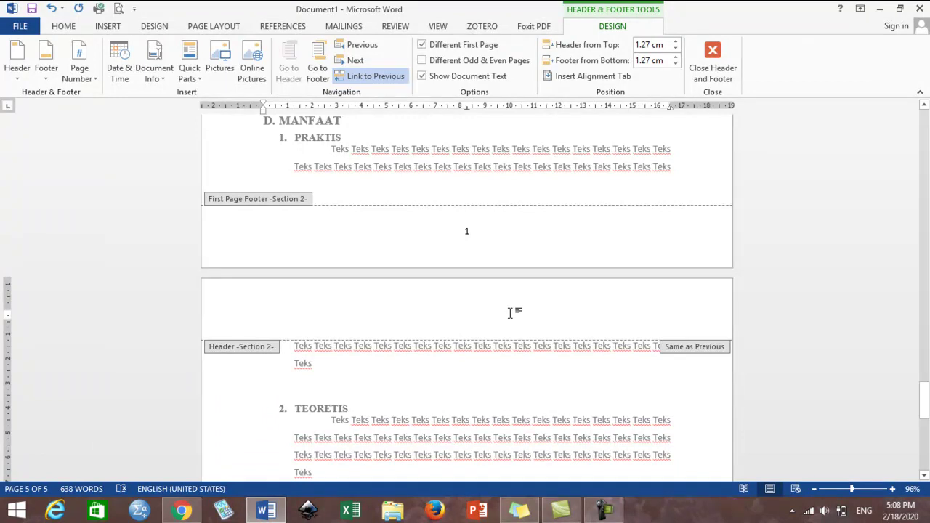
left_click(385, 78)
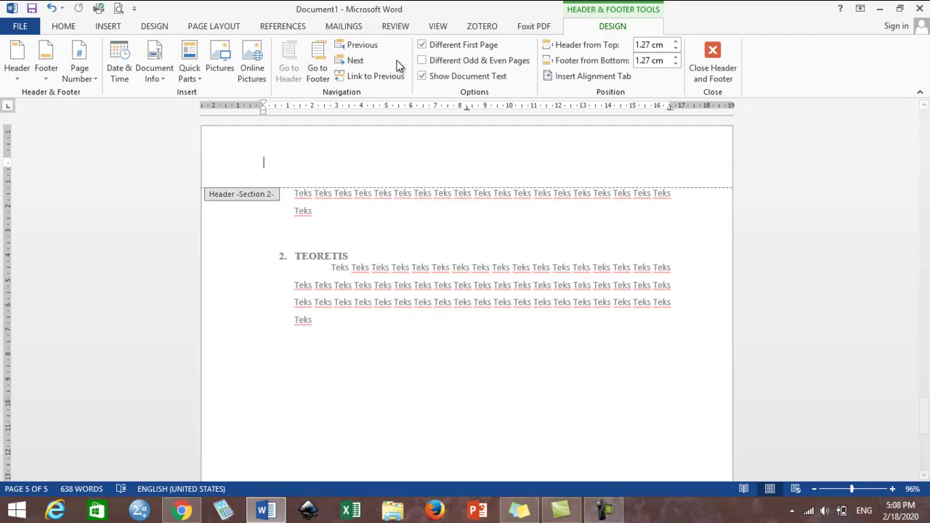
Step: Add a Plain Number 3 page number at the header's top right, set to Times New Roman 12
left_click(86, 82)
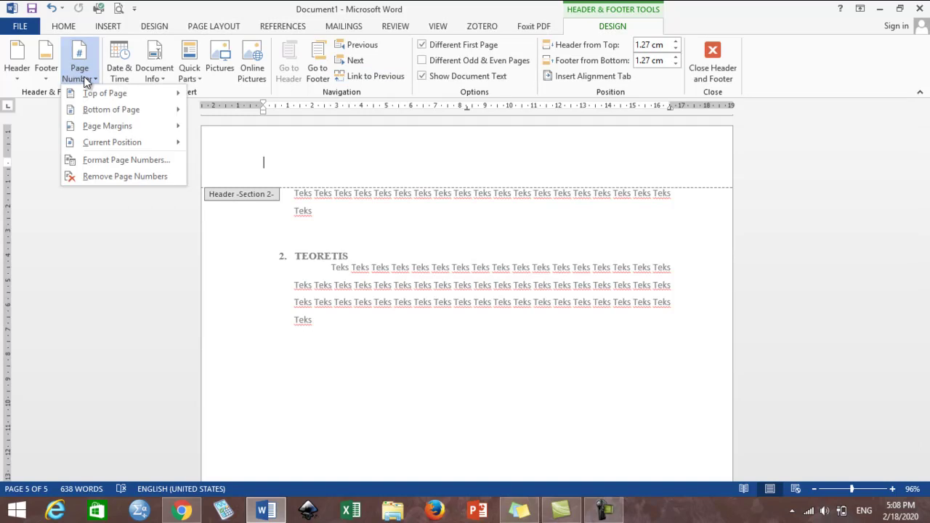
mouse_move(92, 89)
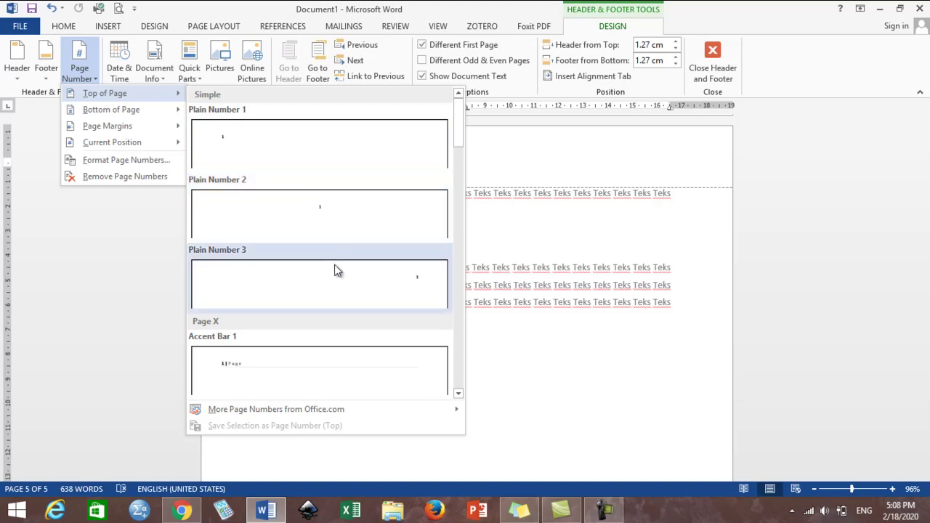
left_click(346, 291)
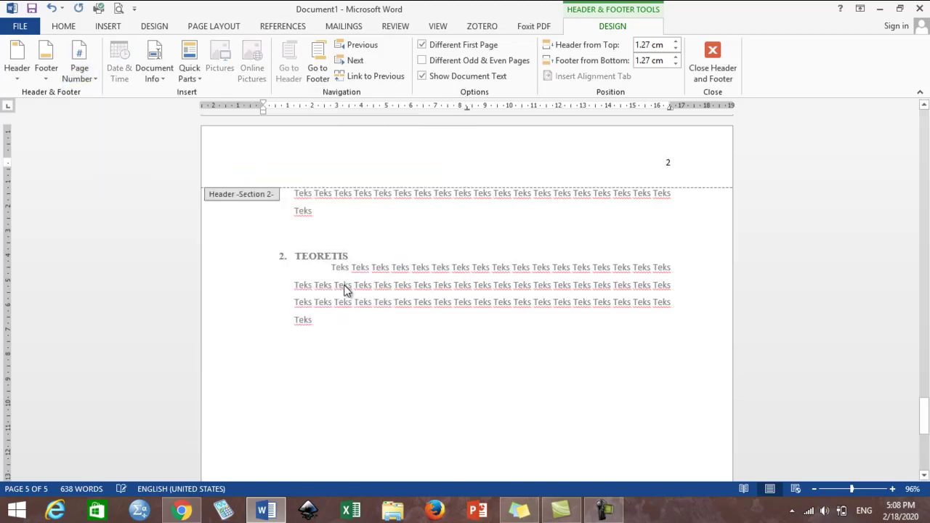
double_click(668, 162)
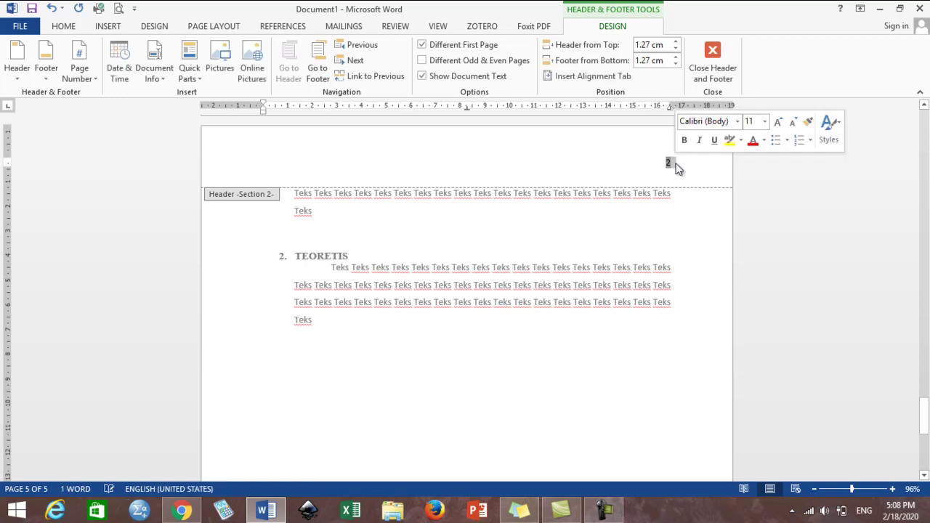
left_click(738, 125)
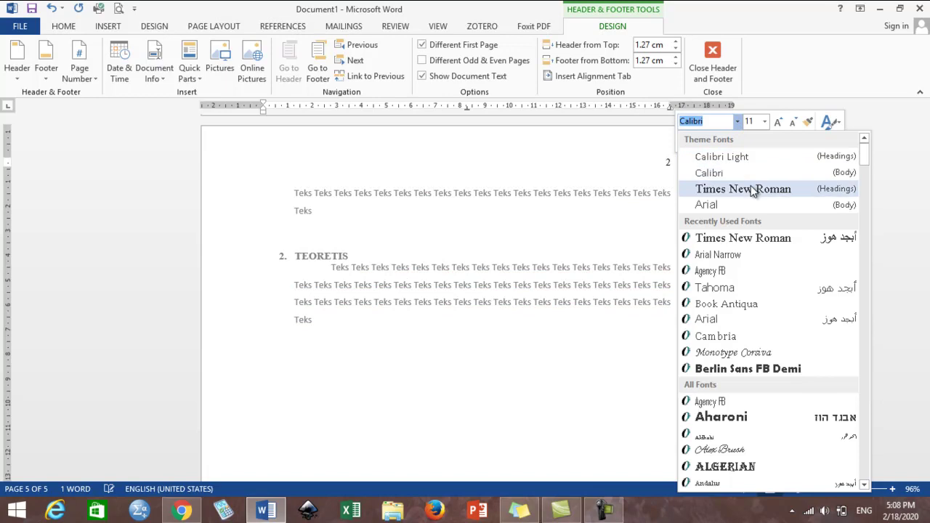
left_click(751, 188)
left_click(765, 122)
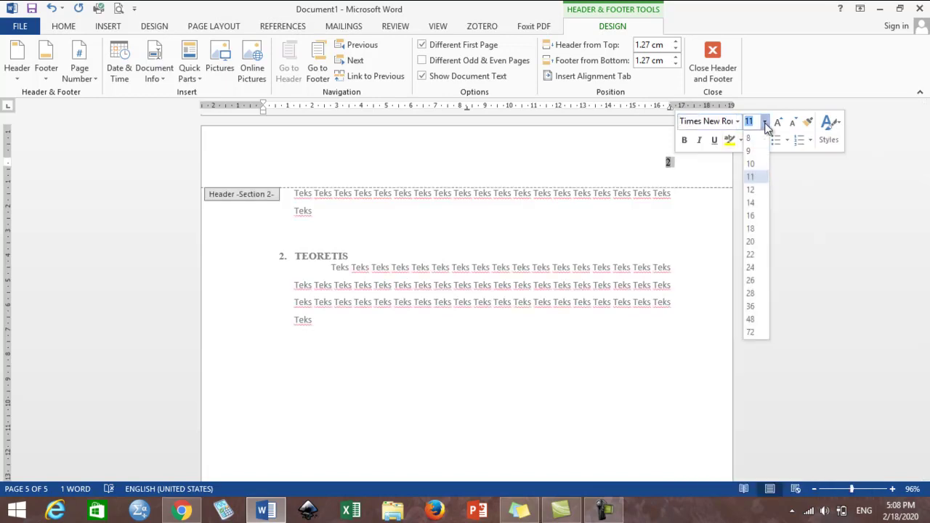
left_click(753, 190)
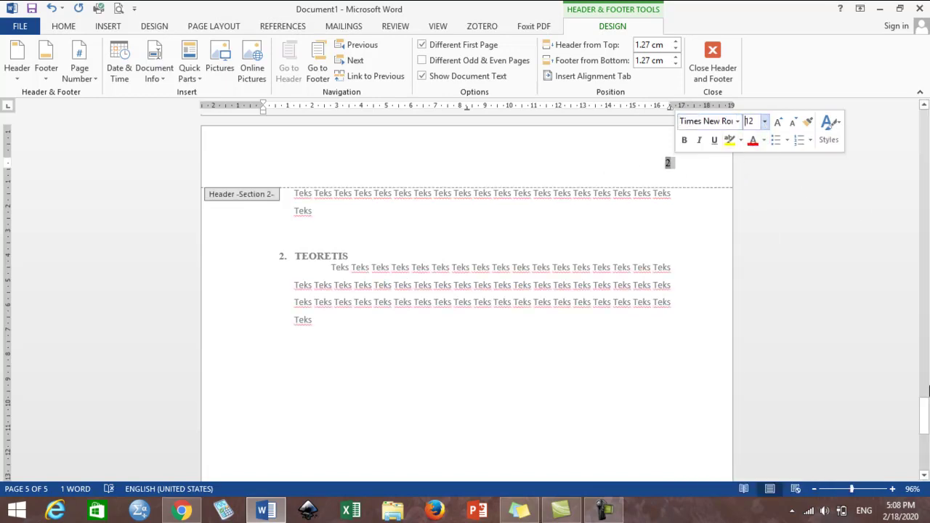
Step: Set the first-page footer number 1 to Times New Roman 12 and leave header and footer editing
left_click(925, 105)
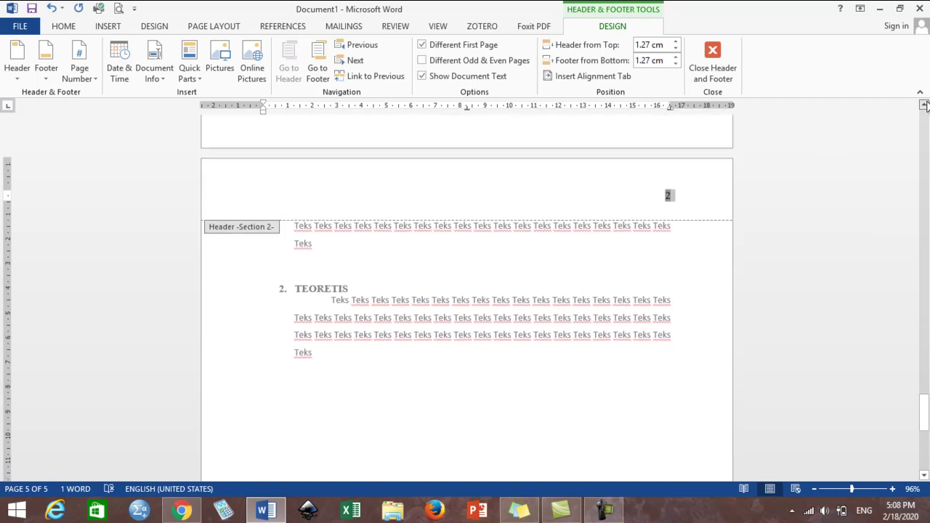
left_click(925, 106)
double_click(466, 198)
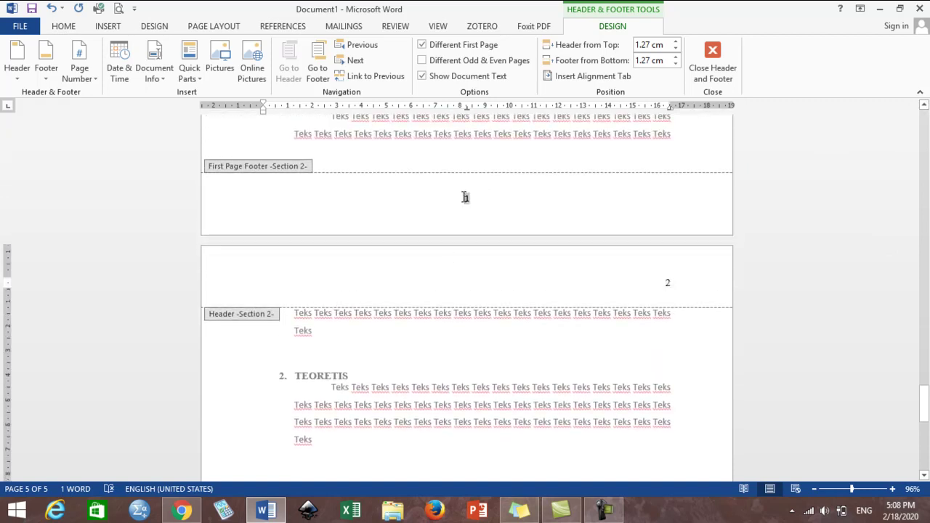
left_click(537, 156)
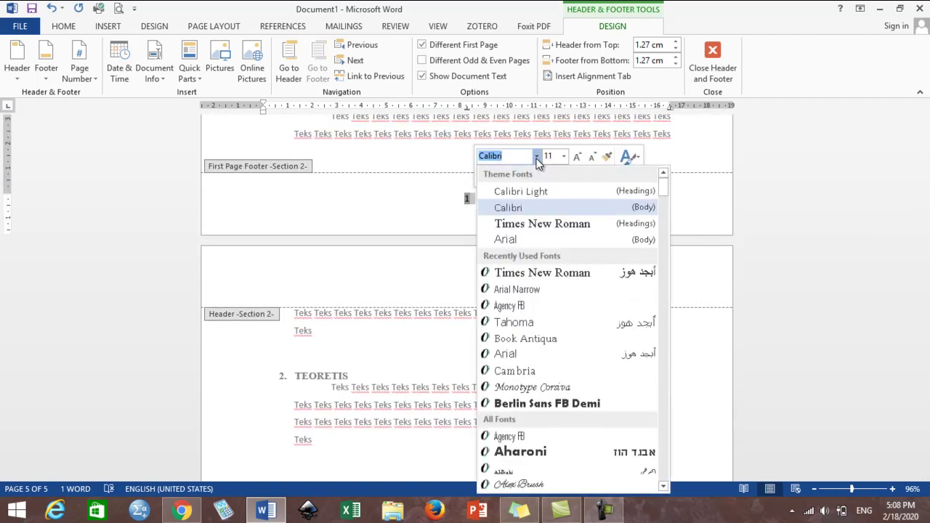
left_click(542, 224)
left_click(564, 155)
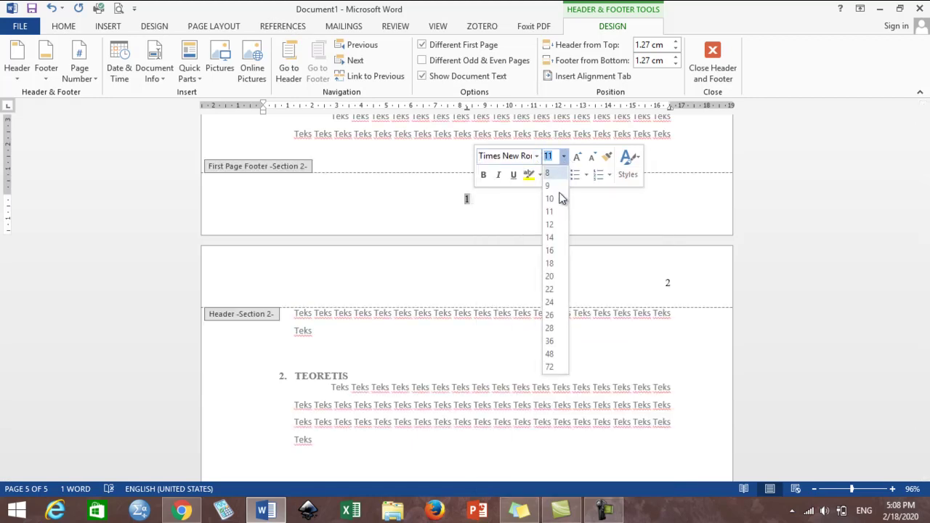
left_click(551, 225)
double_click(484, 134)
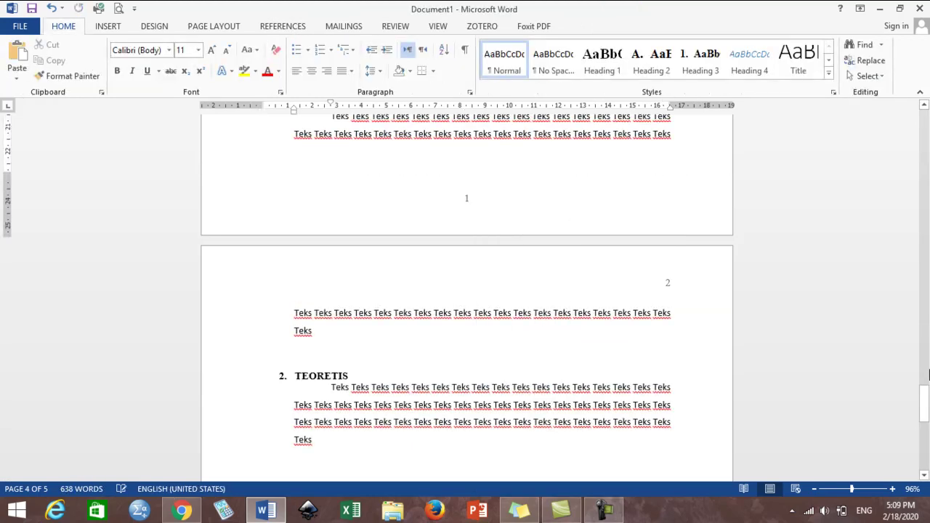
Step: Paste two more copies of the Teks paragraph after the LATAR BELAKANG paragraph
left_click_drag(928, 398, 926, 231)
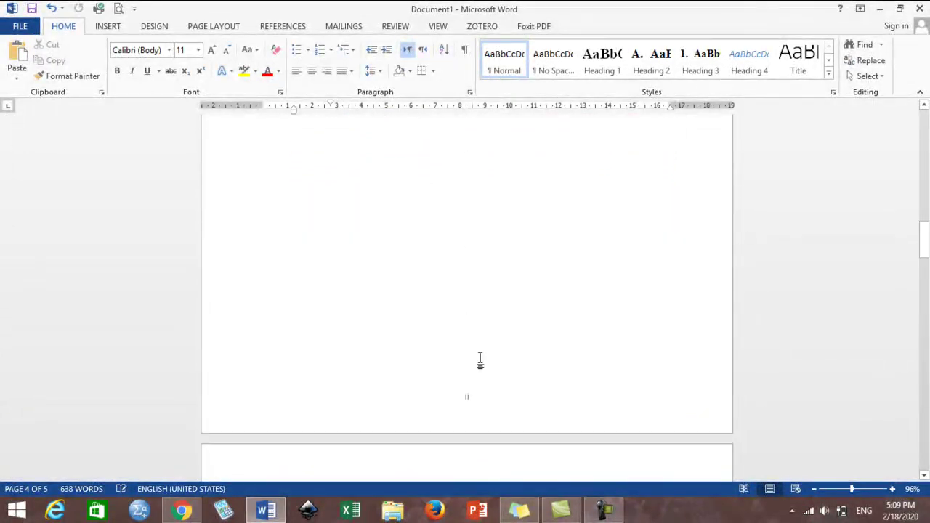
left_click_drag(925, 218, 924, 187)
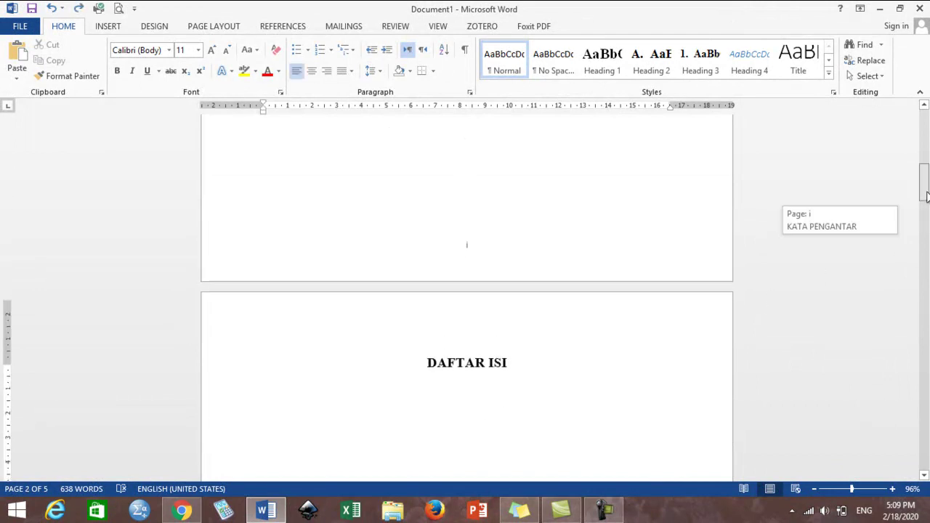
key("Page_Up")
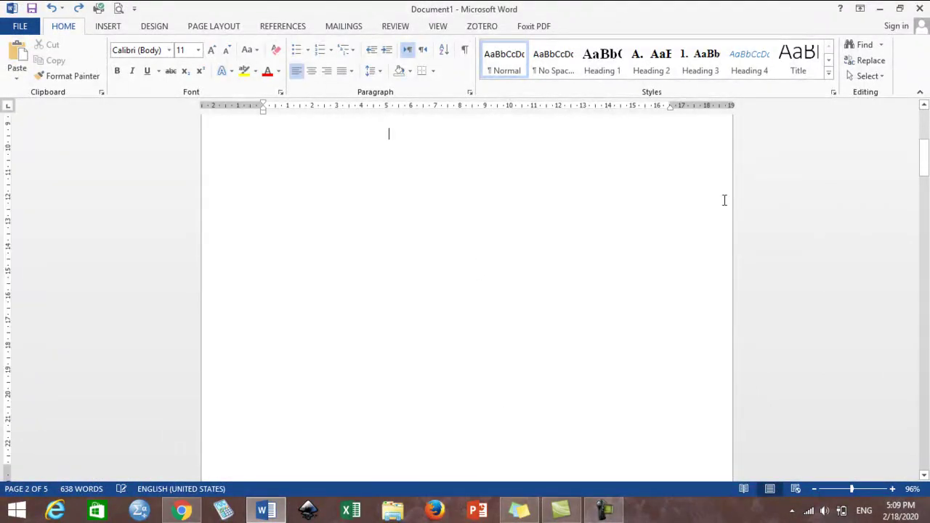
left_click_drag(925, 175, 924, 347)
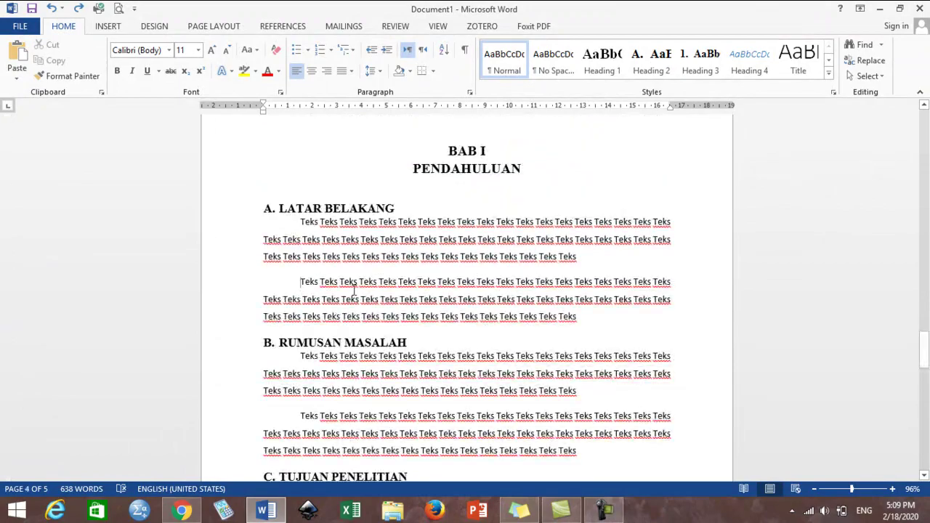
left_click_drag(300, 282, 561, 319)
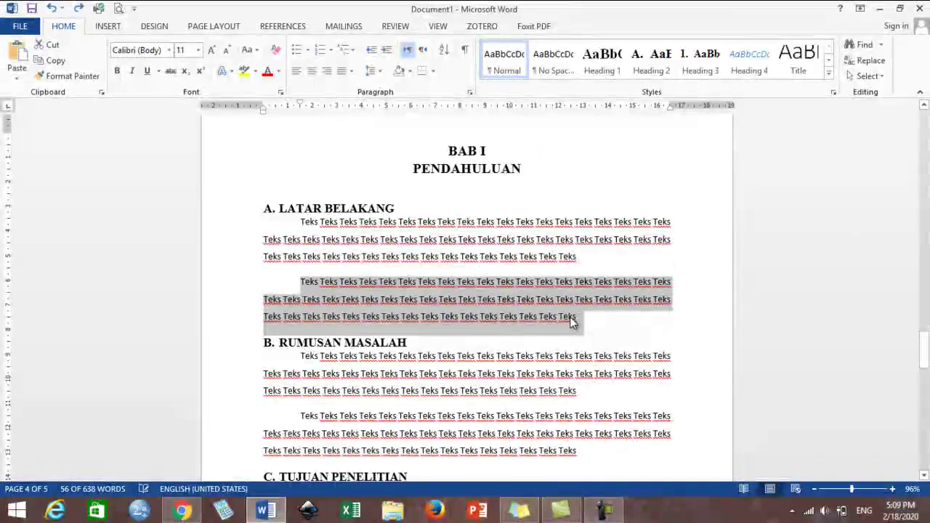
left_click(570, 317)
key("ctrl+v")
key("ctrl+v")
key("ctrl+v")
key("ctrl+v")
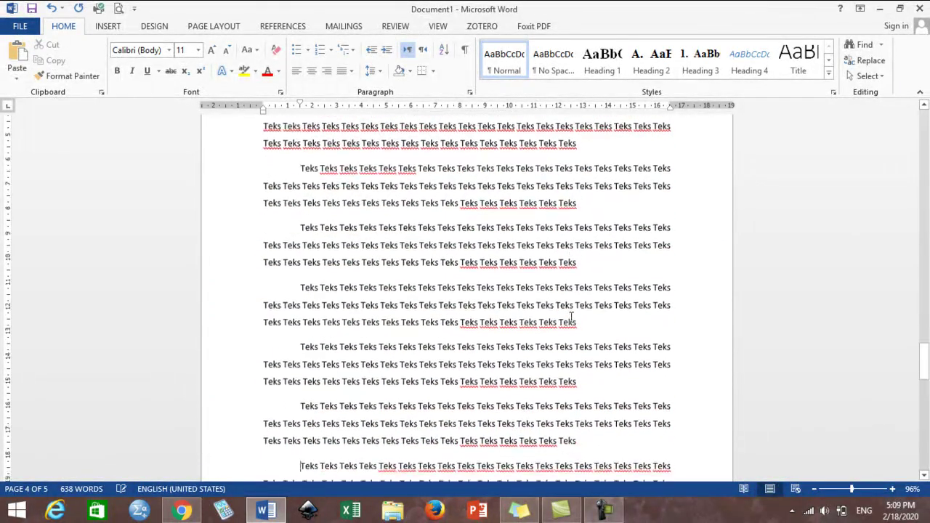
key("ctrl+v")
key("ctrl+v")
Step: Paste two Teks paragraph copies under RUMUSAN MASALAH and return to the empty DAFTAR ISI line
left_click_drag(925, 367, 928, 442)
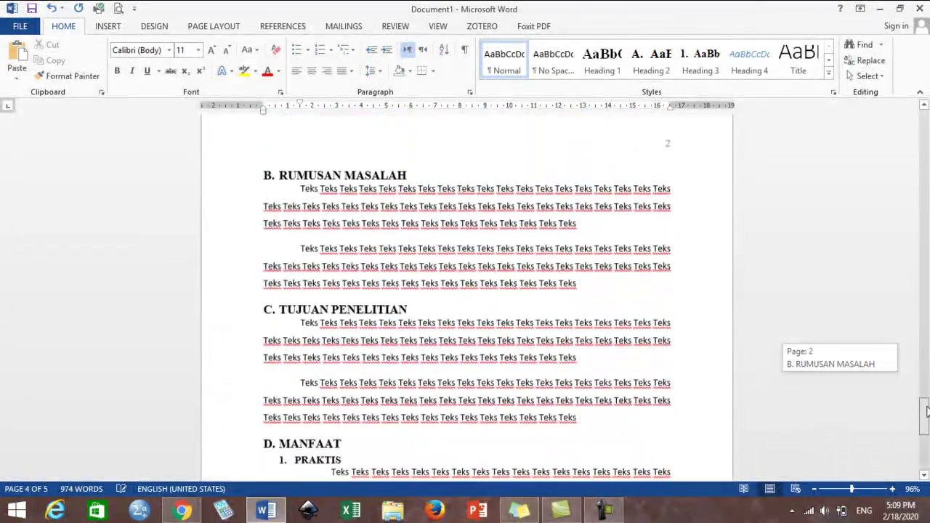
left_click_drag(927, 441, 925, 409)
left_click(579, 297)
key("Return")
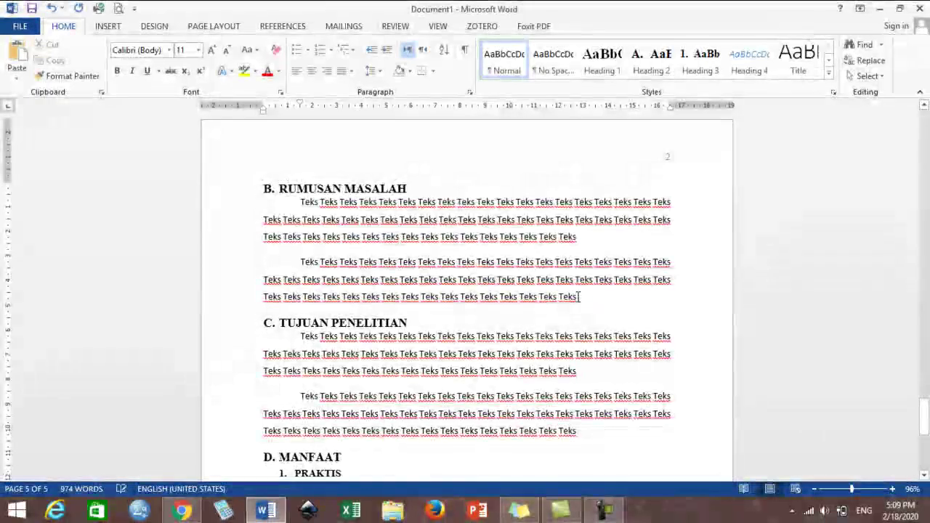
type("Teks Teks Teks Teks Teks Teks Teks Teks Teks Teks Teks Teks Teks Teks Teks Teks Teks Teks Teks Teks Teks Teks Teks Teks Teks Teks Teks Teks Teks Teks Teks Teks Teks Teks Teks Teks Teks Teks Teks Teks Teks Teks Teks Teks Teks Teks Teks Teks Teks Teks Teks Teks Teks Teks Teks Teks")
type("Teks Teks Teks Teks Teks Teks Teks Teks Teks Teks Teks Teks Teks Teks Teks Teks Teks Teks Teks Teks Teks Teks Teks Teks Teks Teks Teks Teks Teks Teks Teks Teks Teks Teks Teks Teks Teks Teks Teks Teks Teks Teks Teks Teks Teks Teks Teks Teks Teks Teks Teks Teks Teks Teks Teks Teks")
type("Teks Teks Teks Teks Teks Teks Teks Teks Teks Teks Teks Teks Teks Teks Teks Teks Teks Teks Teks Teks Teks Teks Teks Teks Teks Teks Teks Teks Teks Teks Teks Teks Teks Teks Teks Teks Teks Teks Teks Teks Teks Teks Teks Teks Teks Teks Teks Teks Teks Teks Teks Teks Teks Teks Teks Teks")
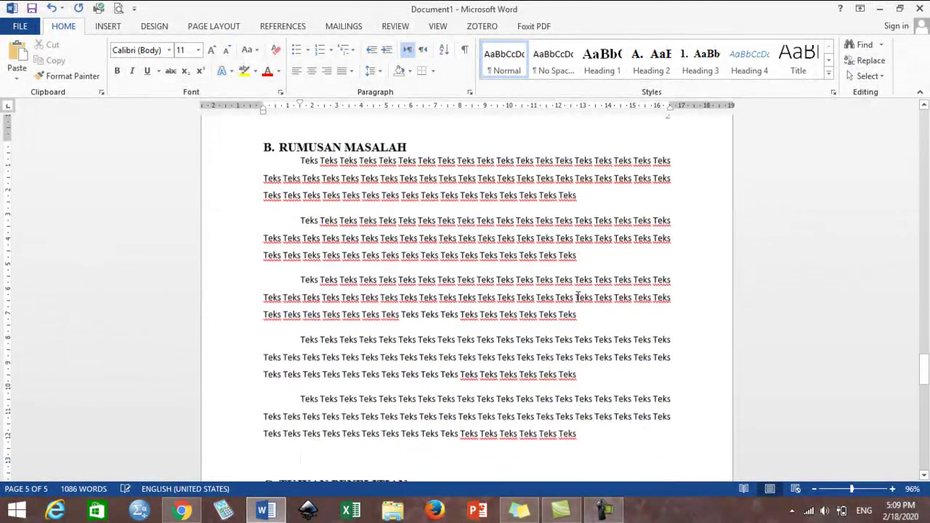
key("ctrl+v")
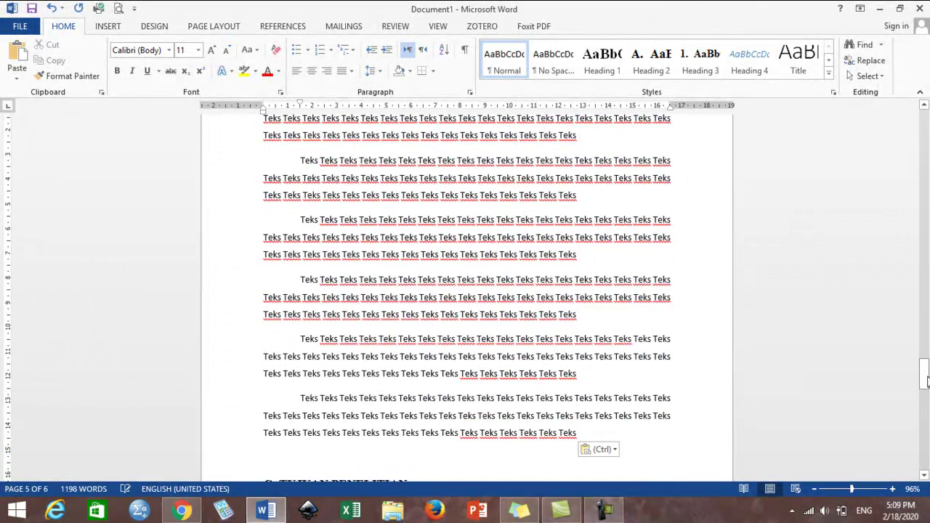
left_click_drag(925, 372, 925, 417)
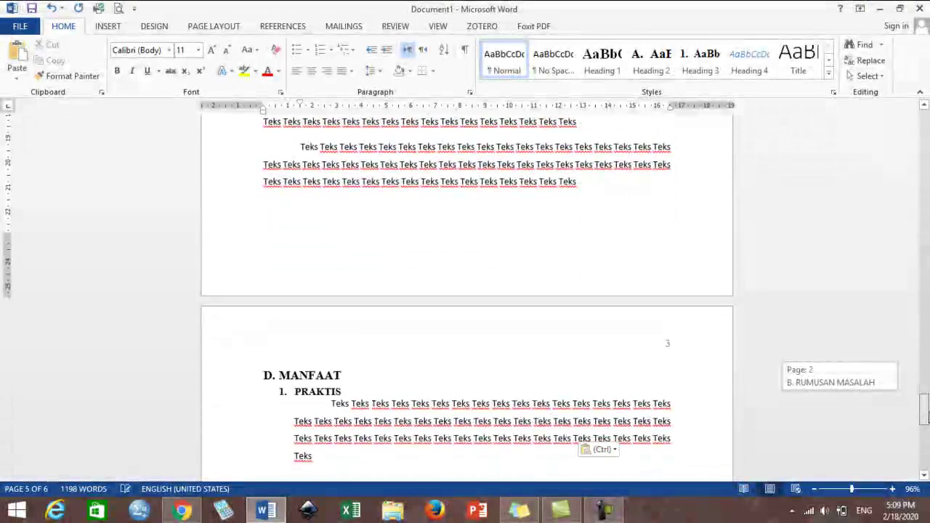
left_click_drag(925, 417, 925, 189)
left_click(264, 267)
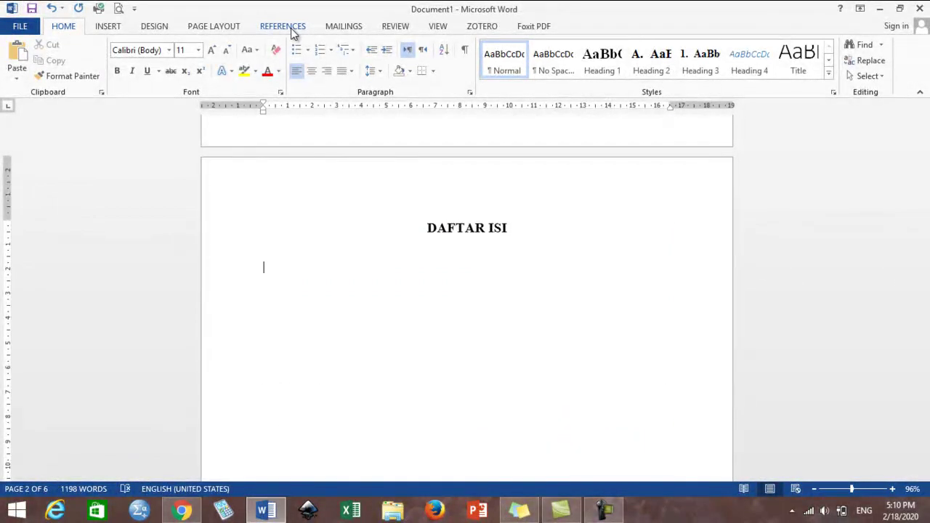
Step: Insert a custom table of contents with more heading levels under DAFTAR ISI, with an empty line below
left_click(289, 28)
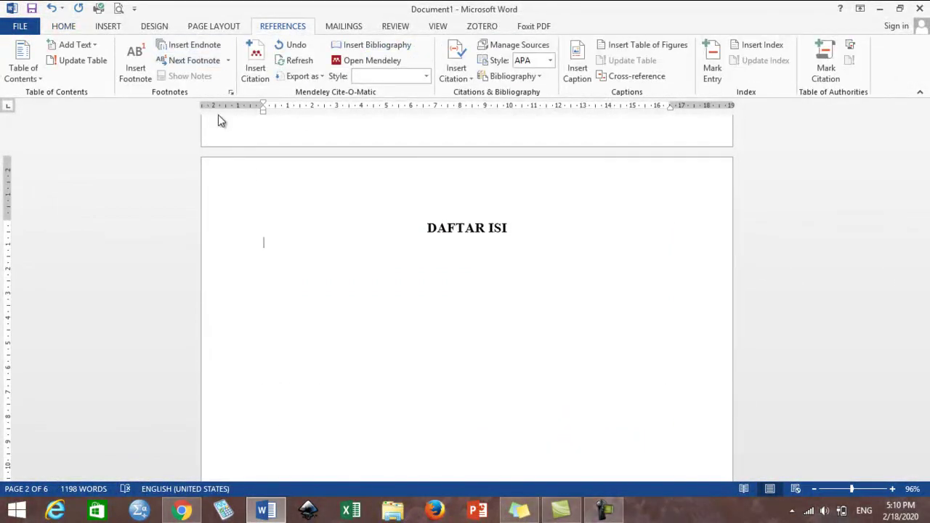
left_click(42, 82)
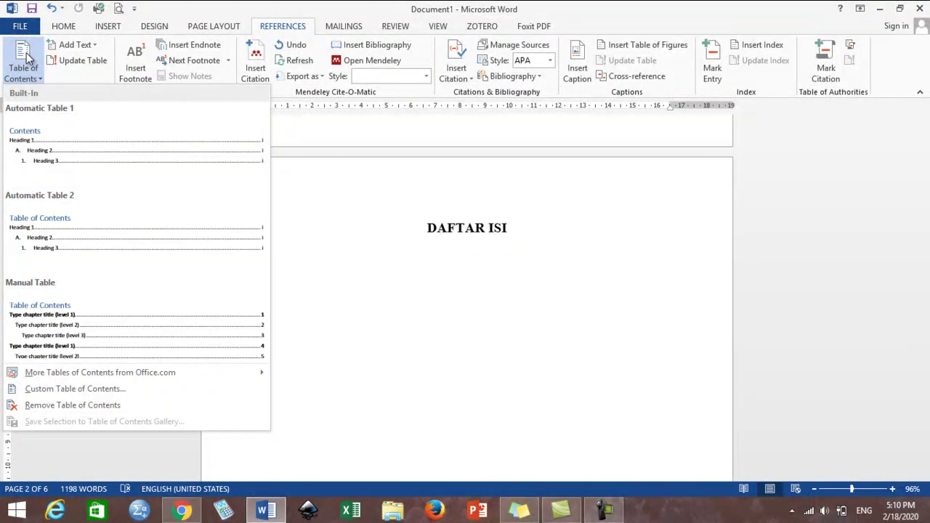
left_click(28, 58)
left_click(27, 58)
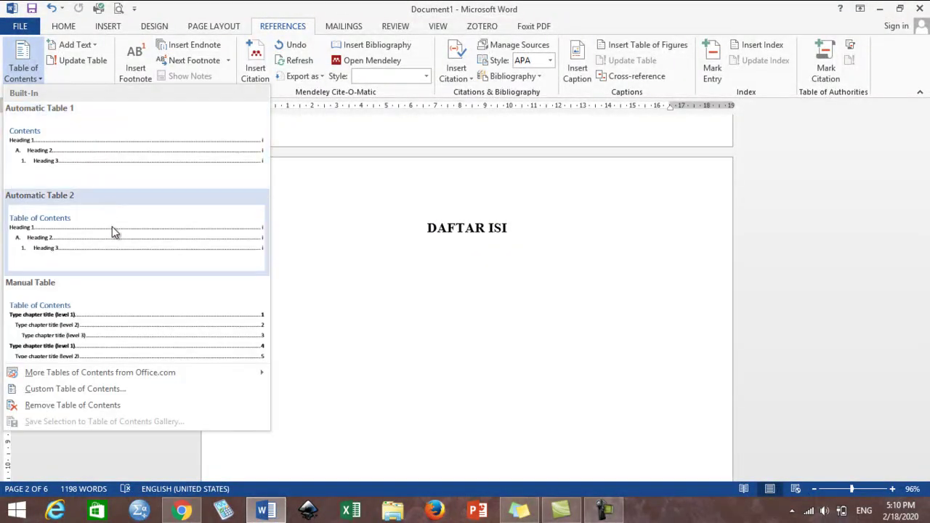
left_click(121, 392)
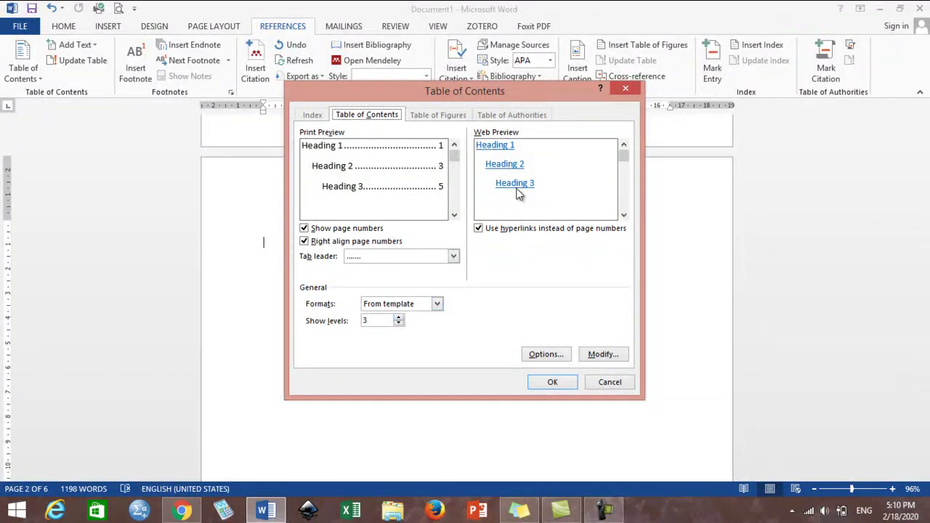
left_click(399, 318)
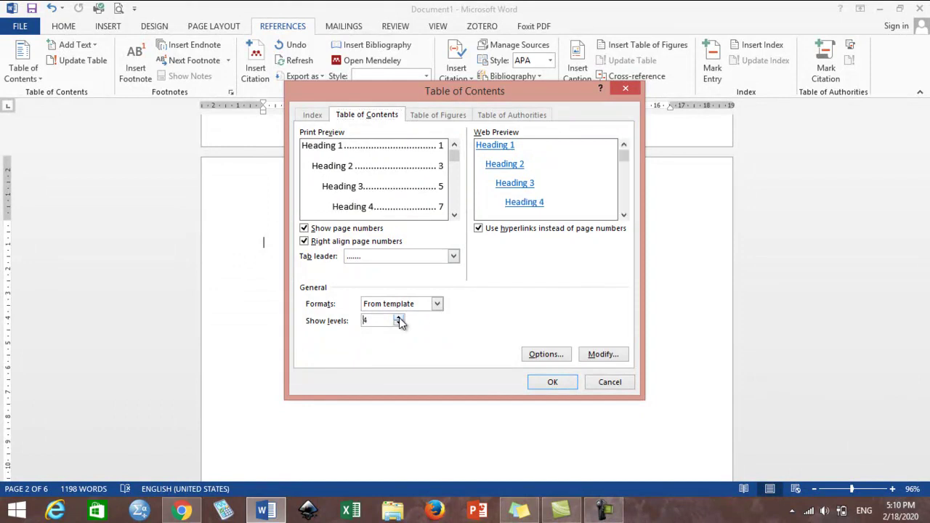
left_click(559, 383)
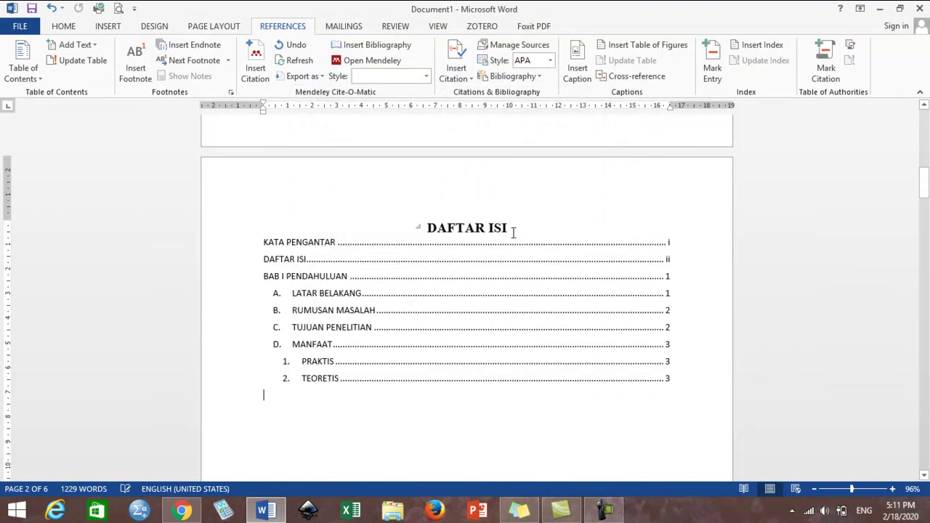
key("Return")
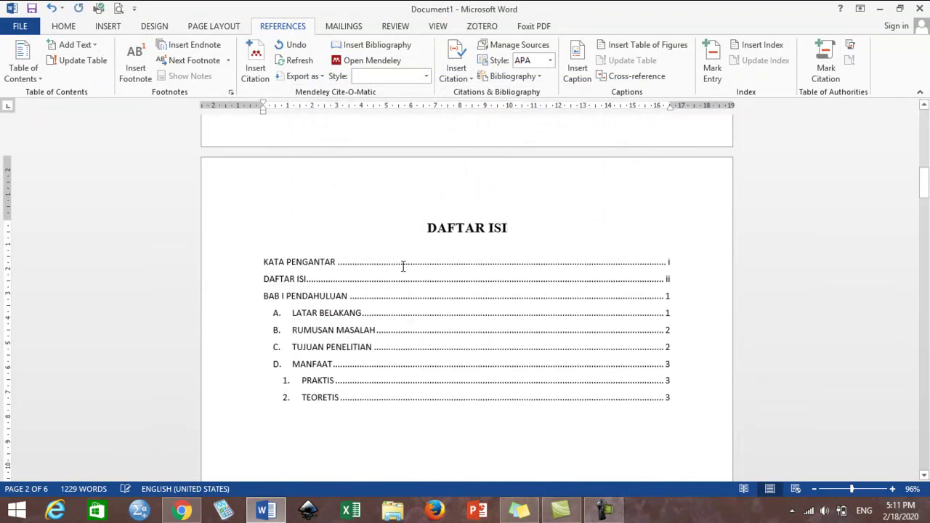
left_click(403, 266)
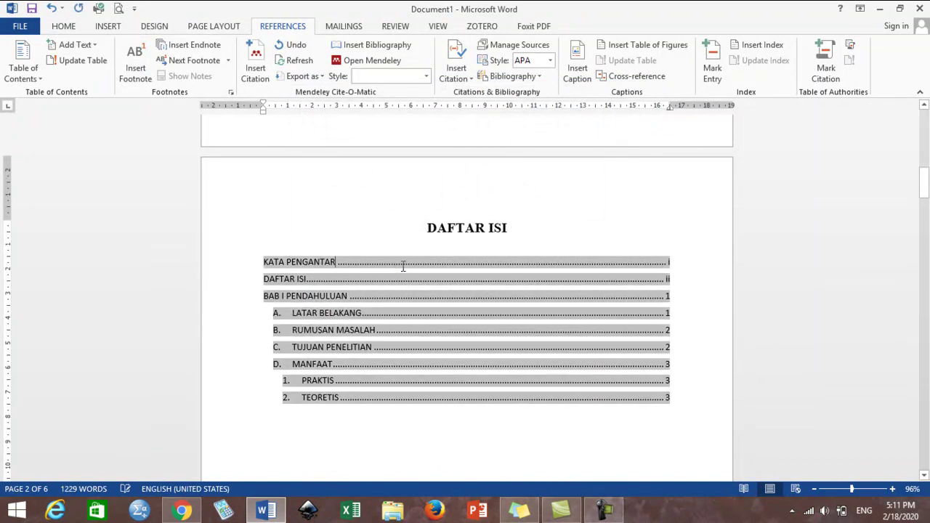
left_click(443, 420)
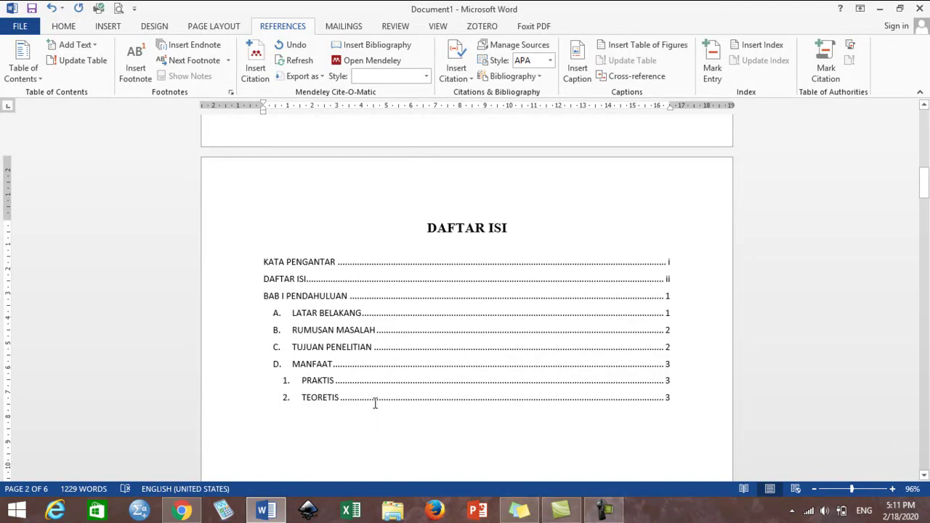
Step: At the document's end after MANFAAT, add a page break and a Next Page section break
left_click(317, 371, "ctrl")
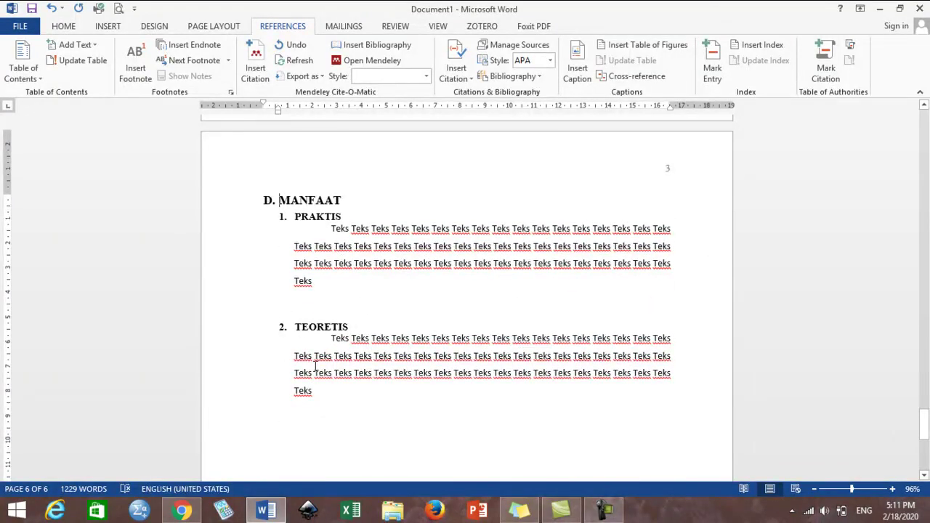
key("ctrl+End")
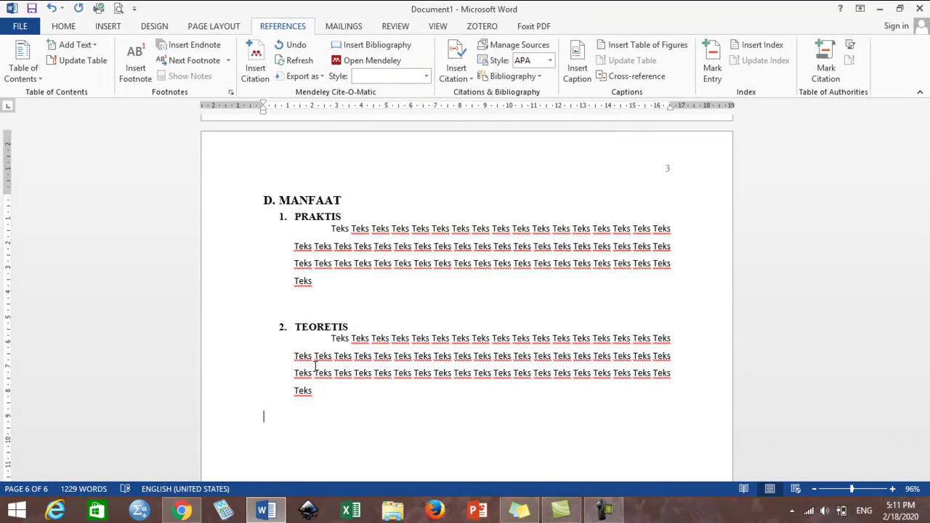
left_click(108, 29)
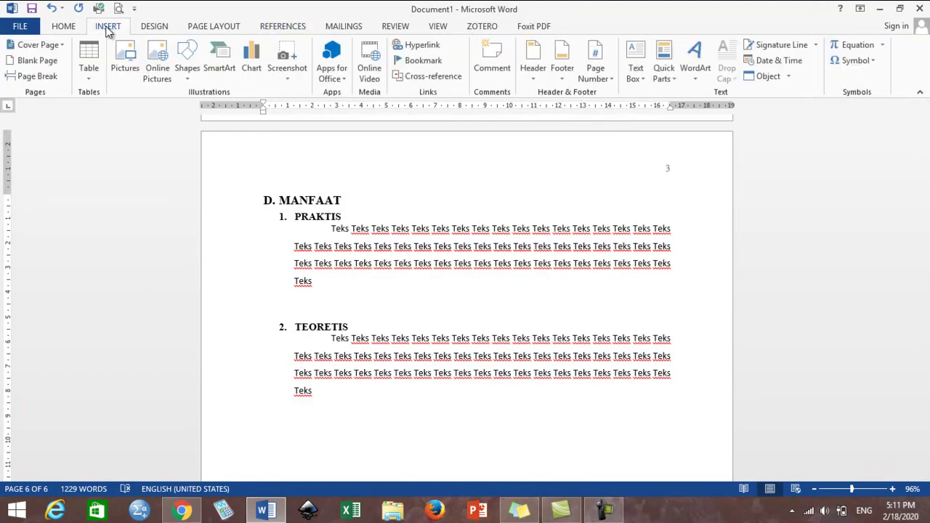
left_click(53, 75)
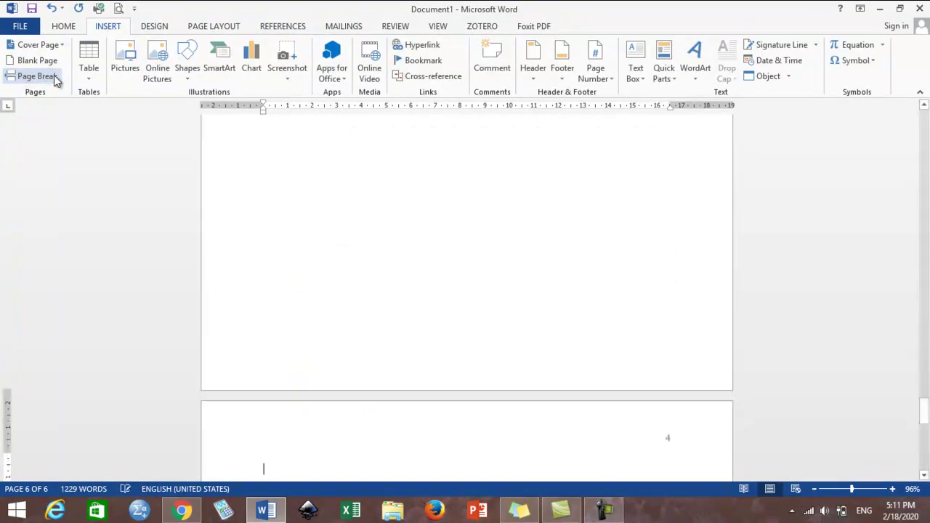
left_click(229, 29)
left_click(182, 45)
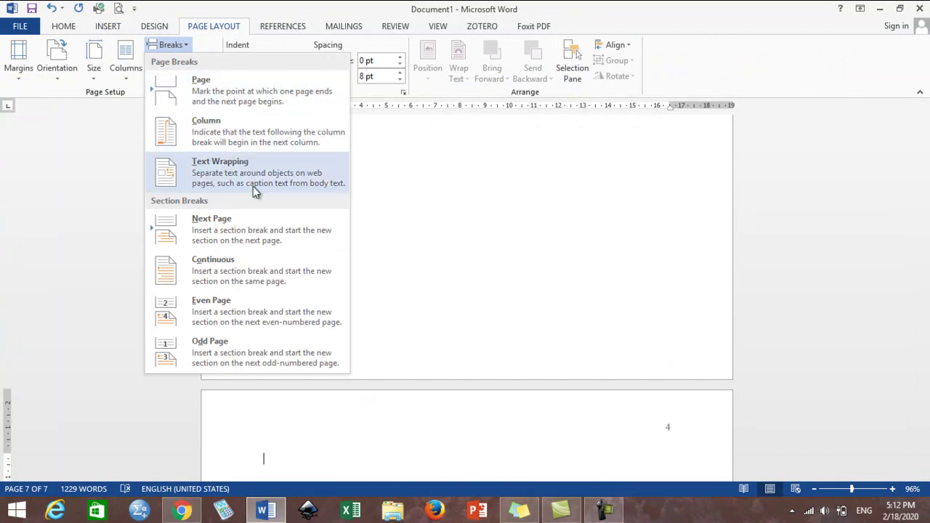
left_click(294, 240)
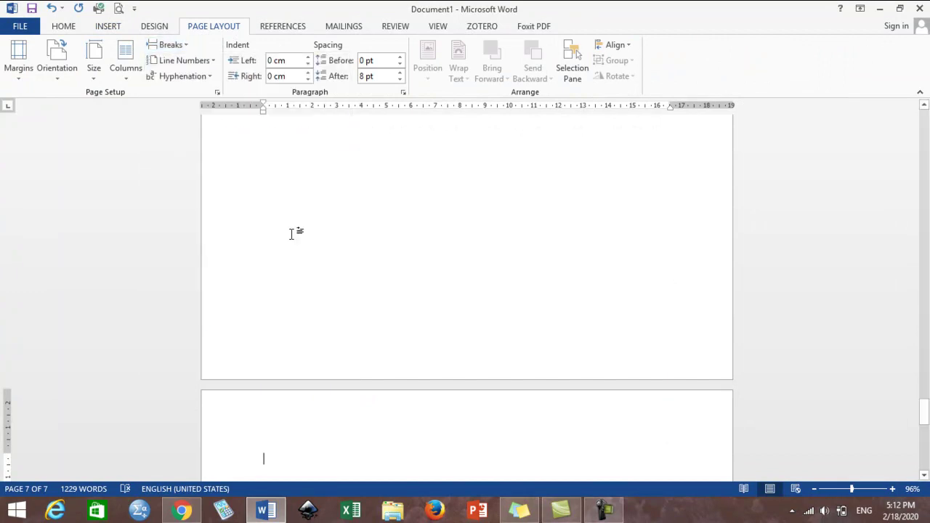
Step: Type the BAB II KAJIAN TEORI title as Heading 1, split onto two lines
type("bab ")
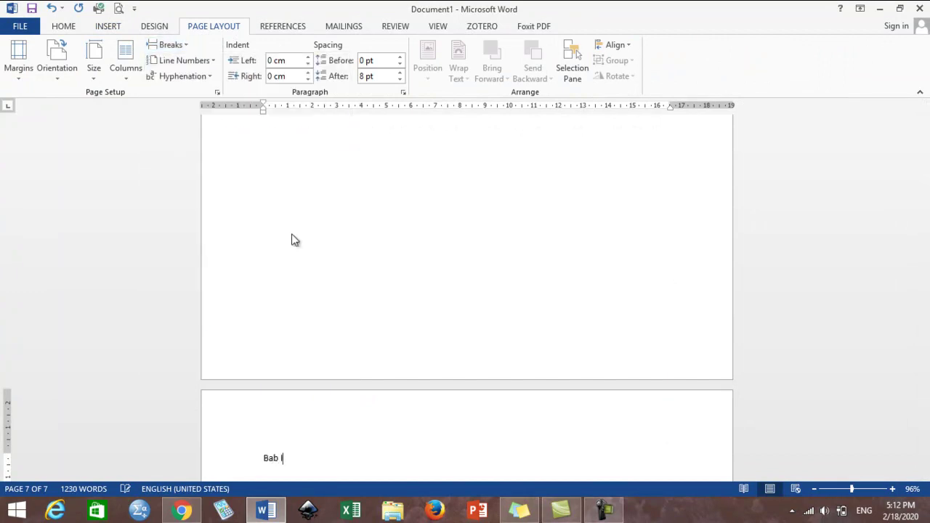
type("JIAN TE")
type("ORI")
key("shift+Home")
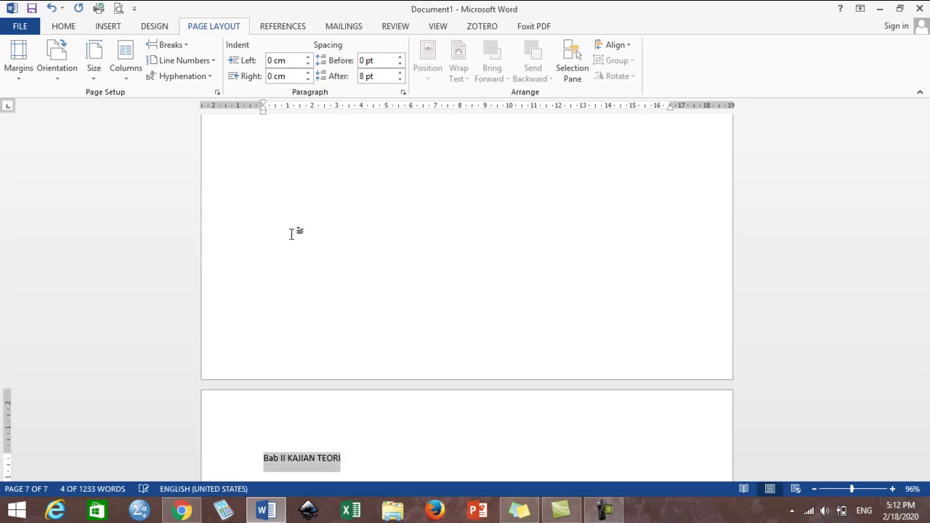
left_click(63, 28)
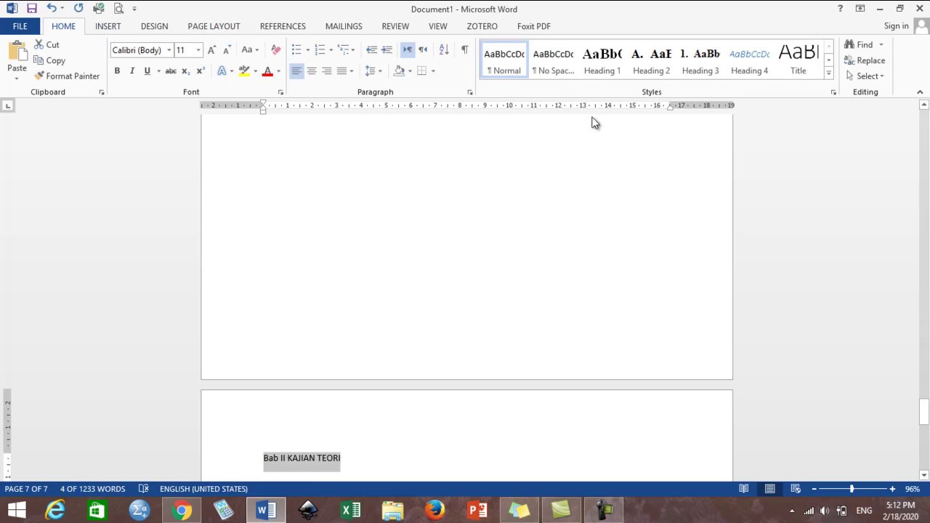
left_click(603, 65)
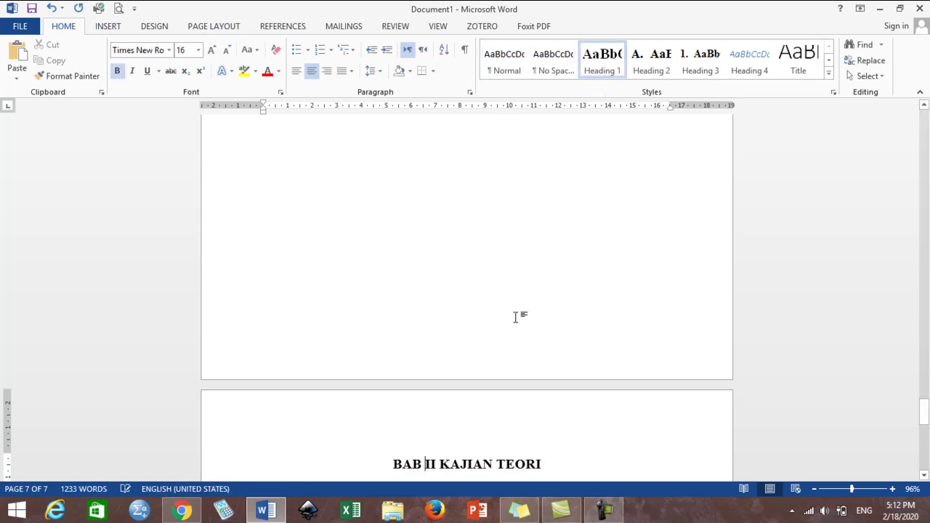
key("BackSpace")
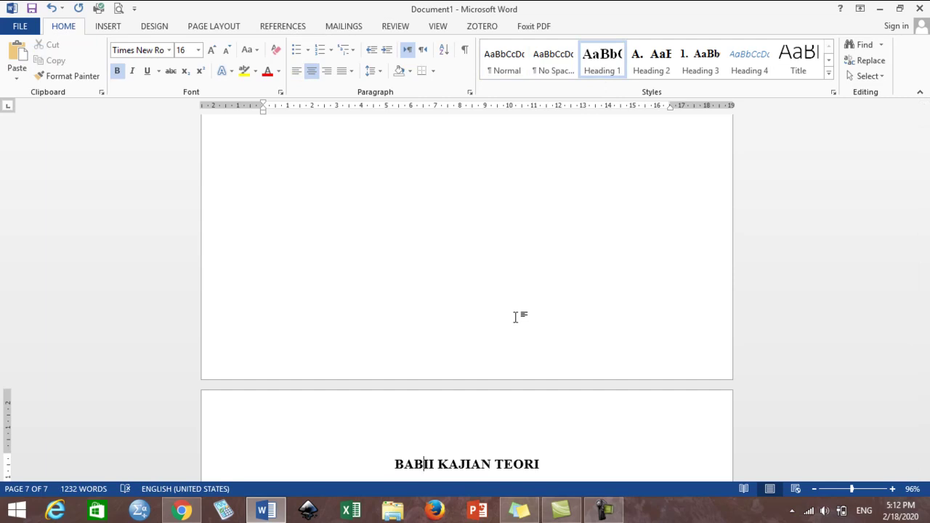
key("BackSpace")
key("Return")
left_click(407, 439)
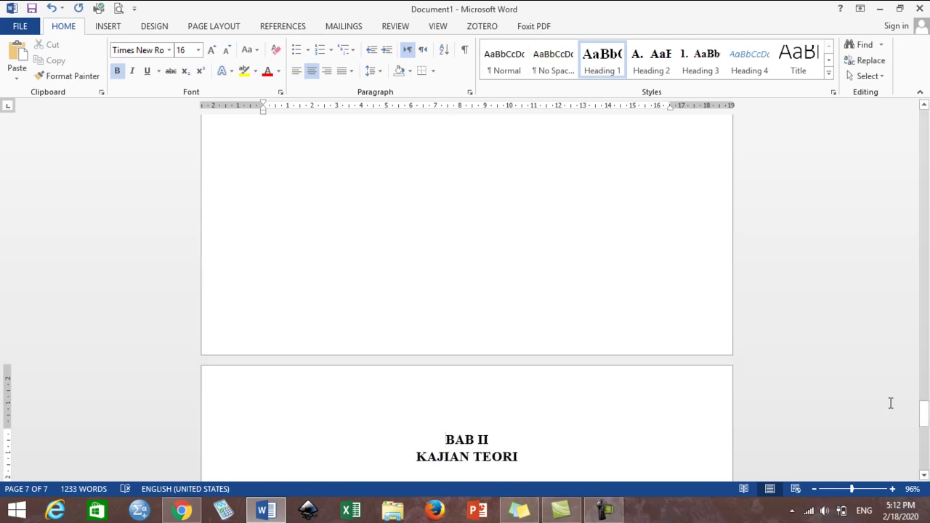
scroll(506, 369, "down", 3)
left_click(506, 368)
type("TEORI")
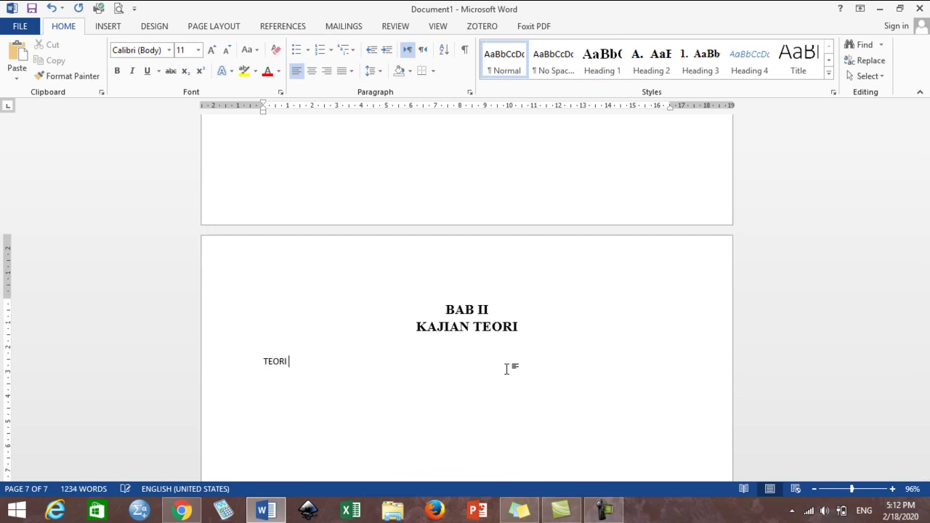
Step: Make TEORI A a Heading 2 subsection with its numbering restarted at A
type("A")
type("TEOR")
triple_click(507, 369)
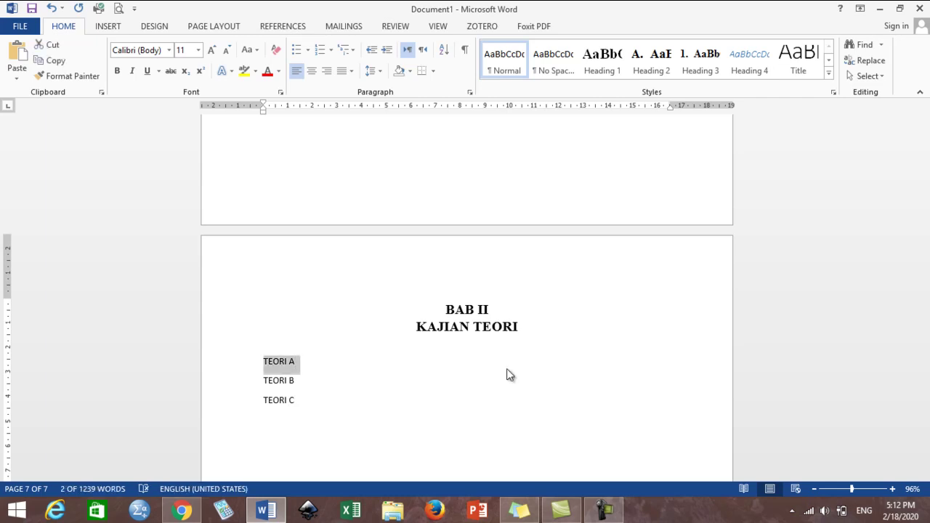
left_click(637, 75)
key("Return")
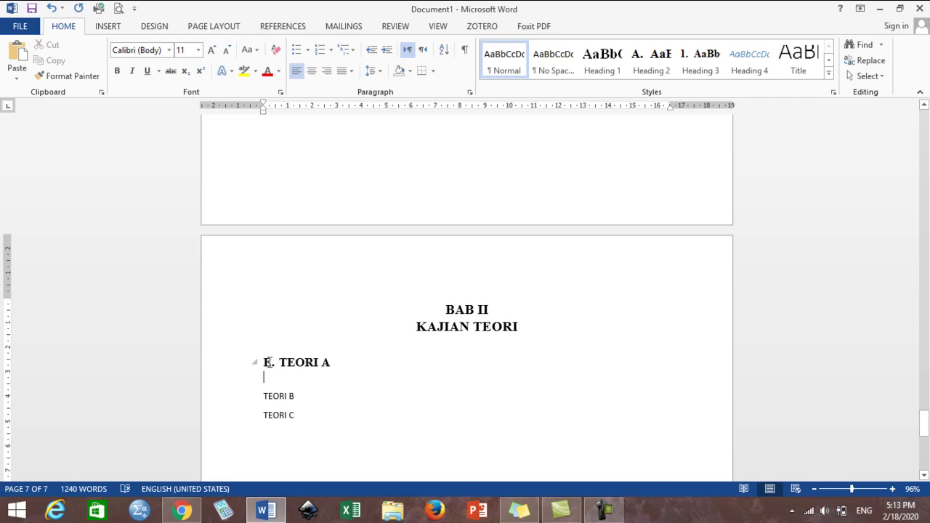
left_click(268, 362)
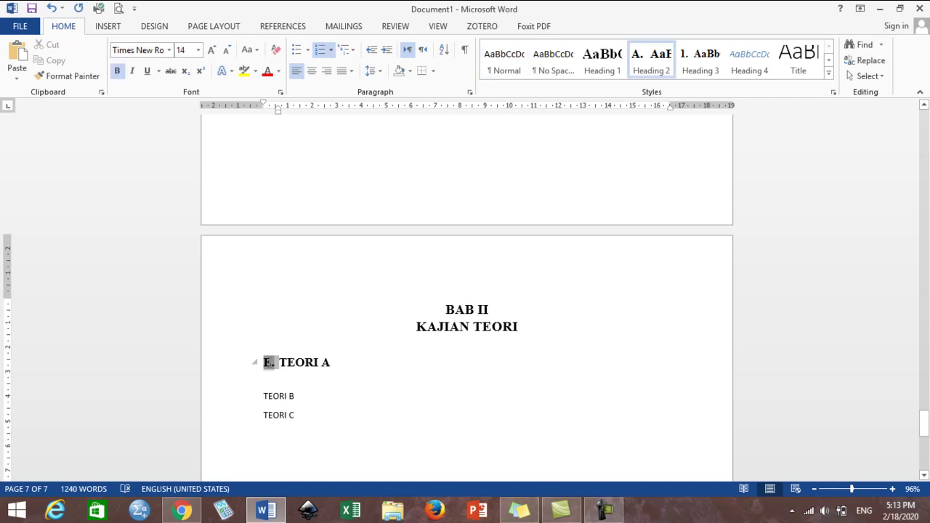
right_click(269, 363)
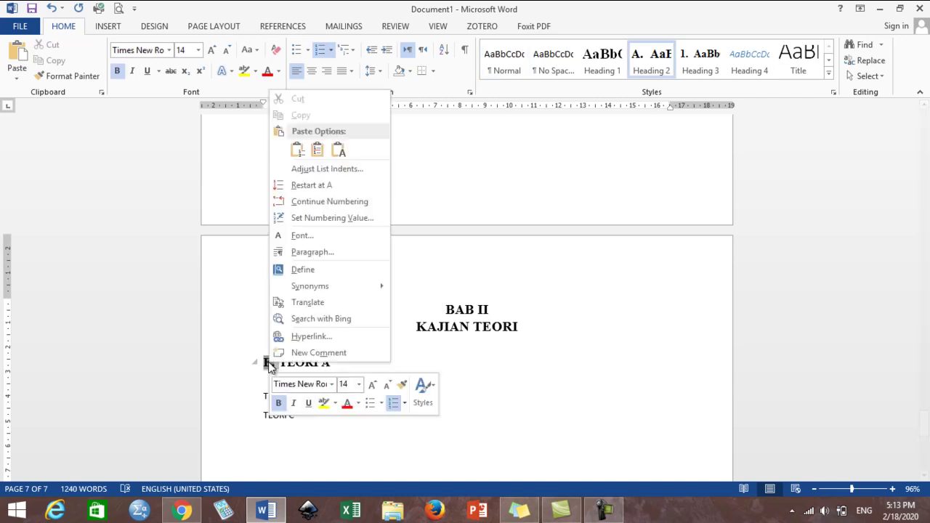
left_click(313, 188)
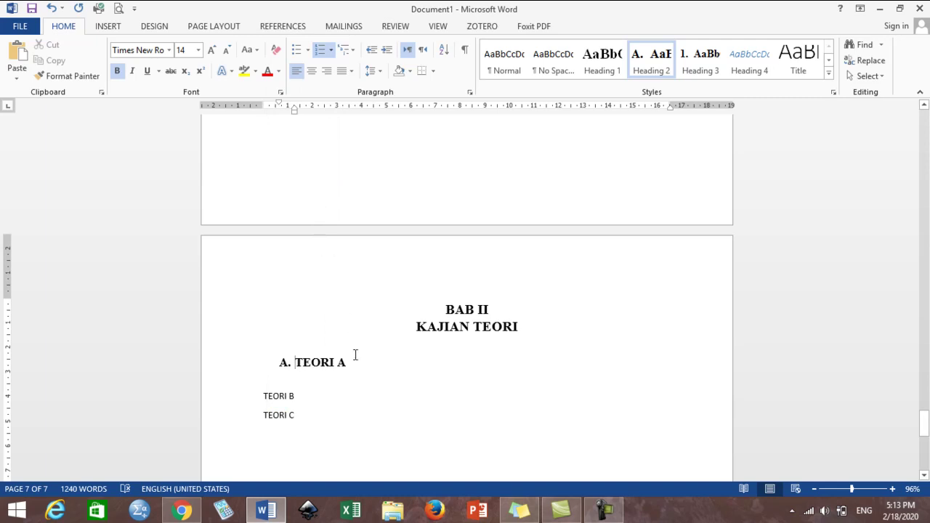
Step: Apply Heading 2 to TEORI B and TEORI C and align TEORI A's indent on the ruler
left_click(266, 396)
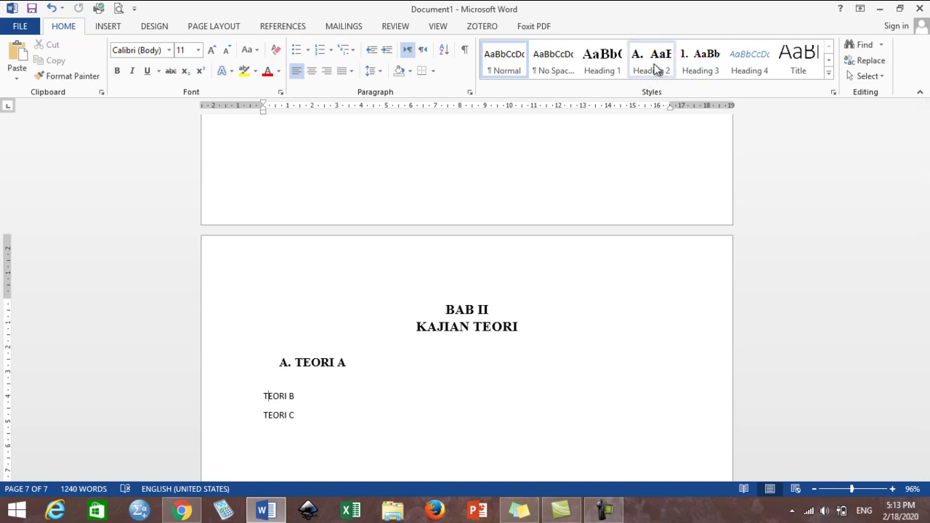
left_click(657, 68)
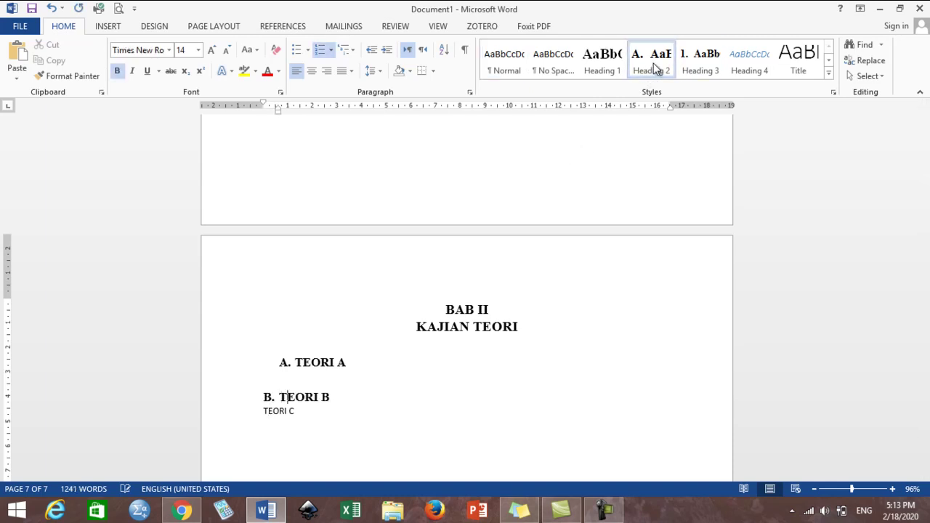
left_click(277, 411)
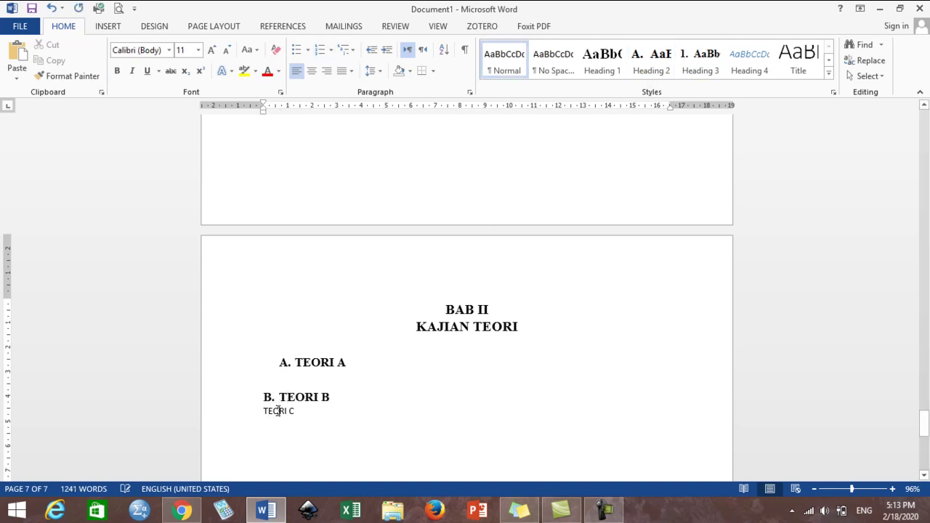
left_click(651, 63)
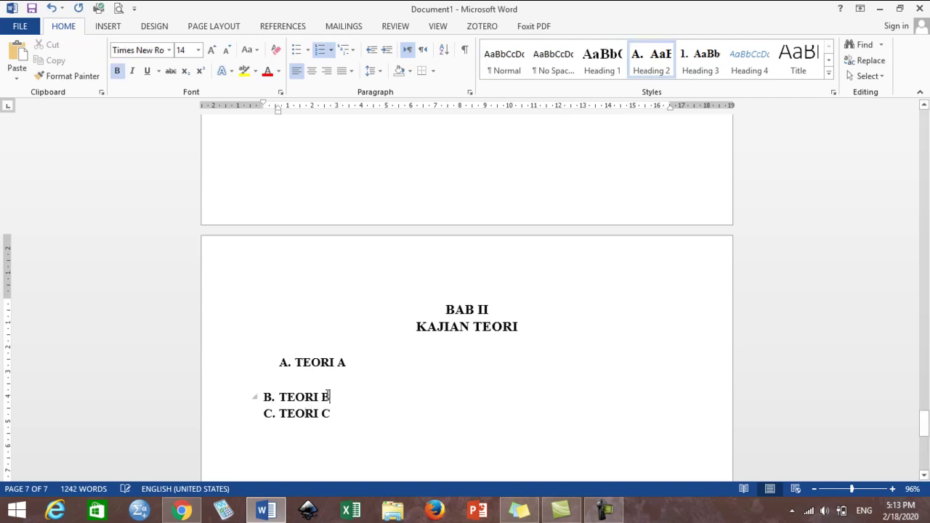
key("Up")
key("Up")
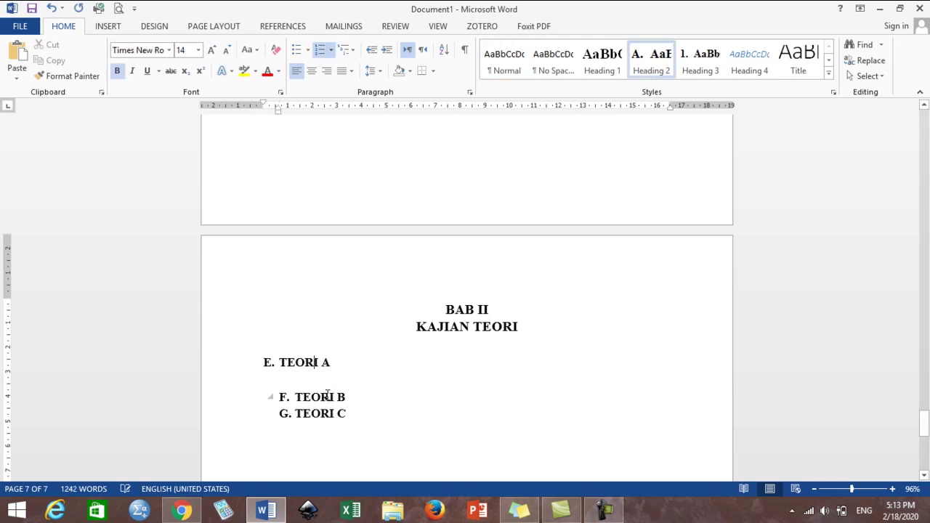
key("ctrl+z")
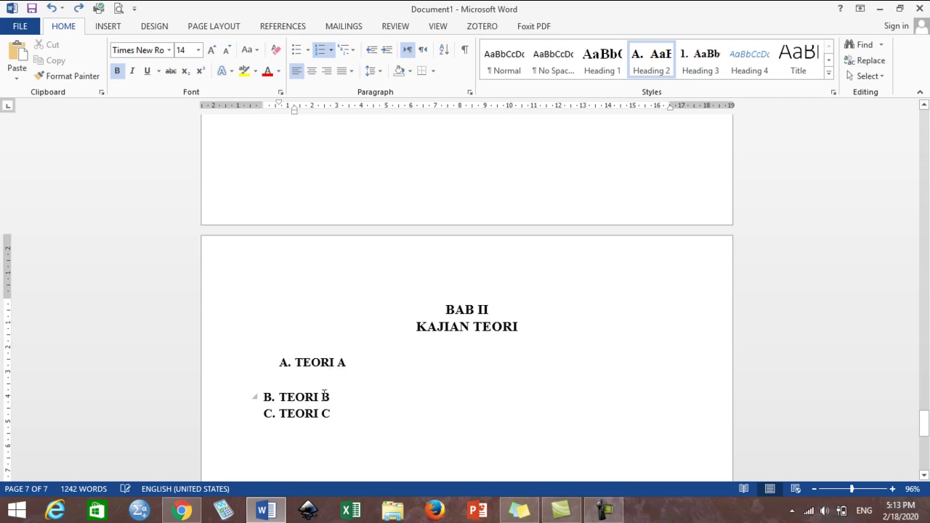
left_click(295, 362)
left_click_drag(296, 110, 279, 116)
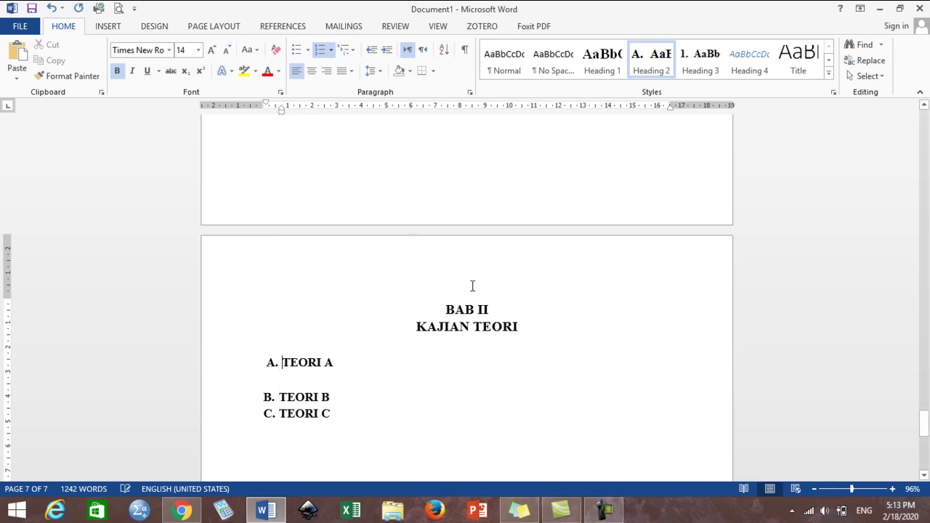
Step: Copy the placeholder paragraph under PRAKTIS and paste copies under TEORI A
left_click_drag(924, 423, 924, 373)
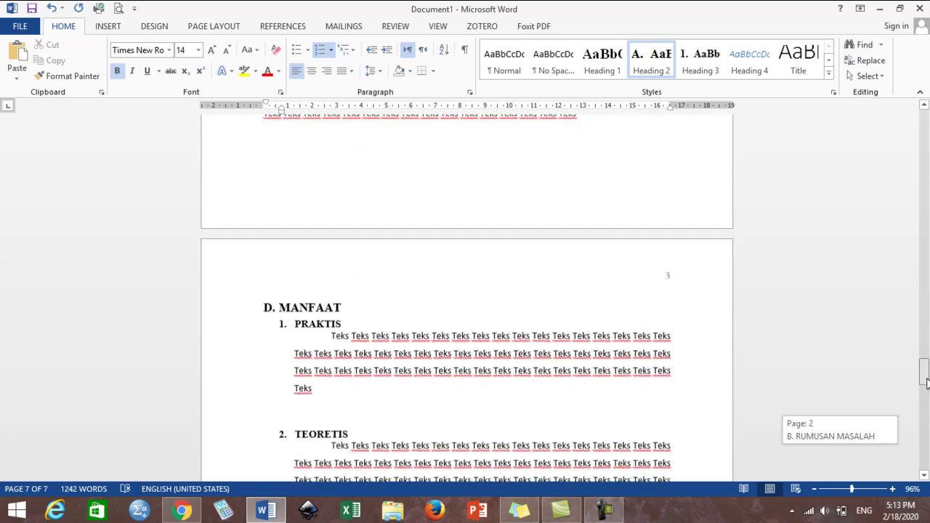
left_click_drag(333, 342, 314, 393)
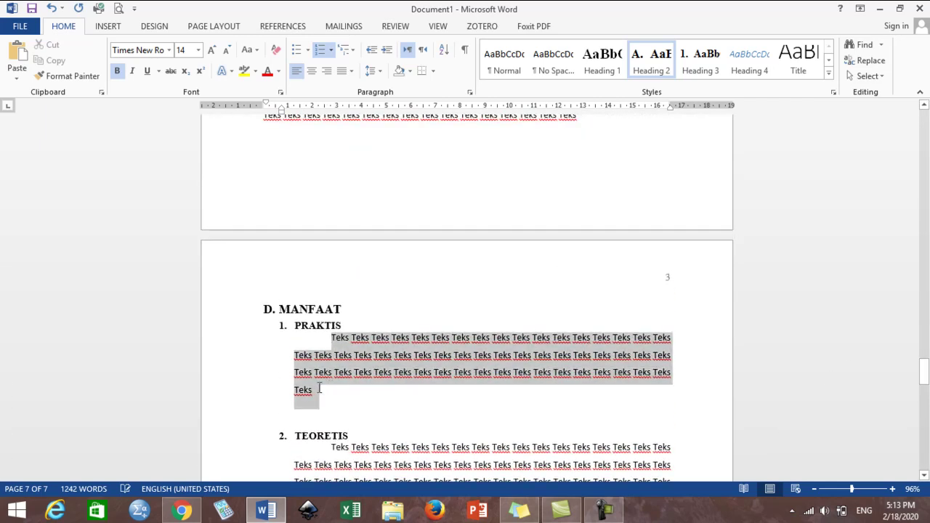
key("ctrl+c")
scroll(353, 328, "down", 10)
left_click(354, 328)
key("ctrl+v")
left_click_drag(283, 330, 376, 402)
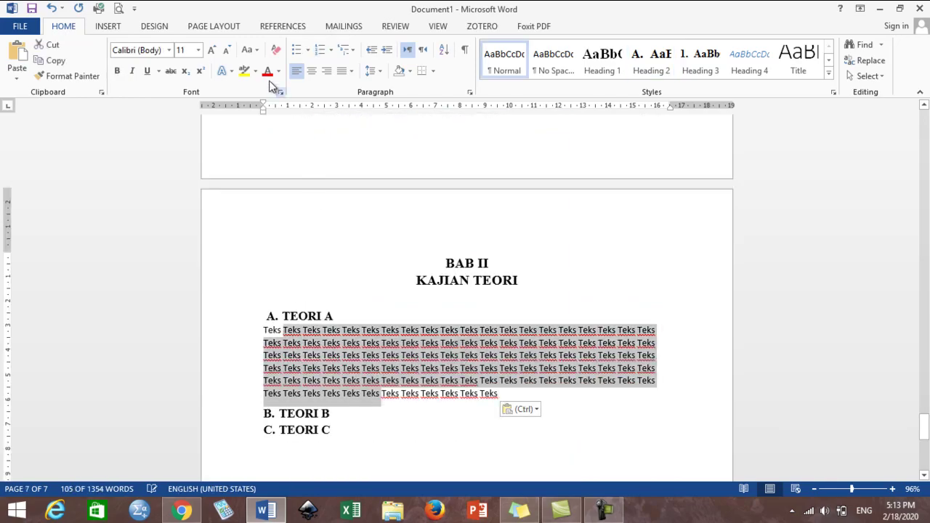
key("ctrl+v")
key("ctrl+v")
key("ctrl+v")
Step: Paste copies of the Teks paragraph under TEORI B, keeping the first word as Teks
key("Down")
key("Down")
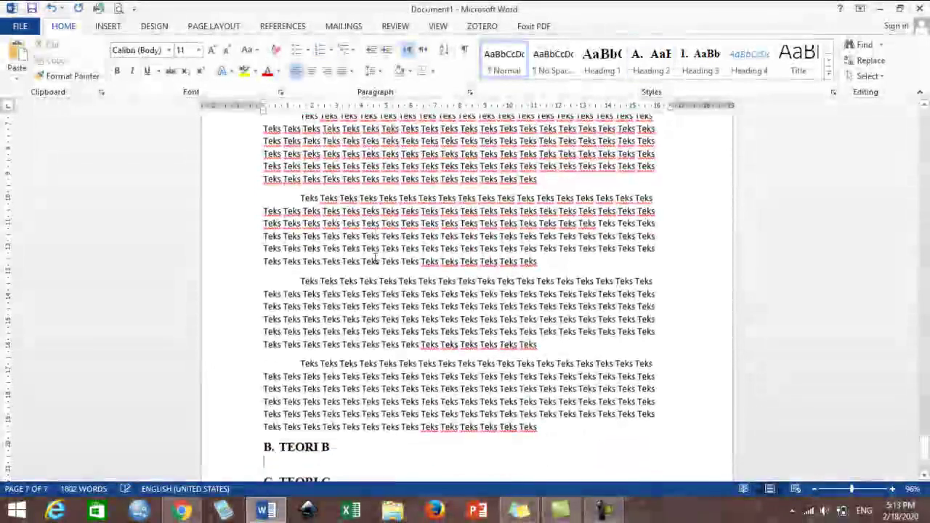
key("ctrl+v")
left_click(300, 247, "shift")
key("shift+Left")
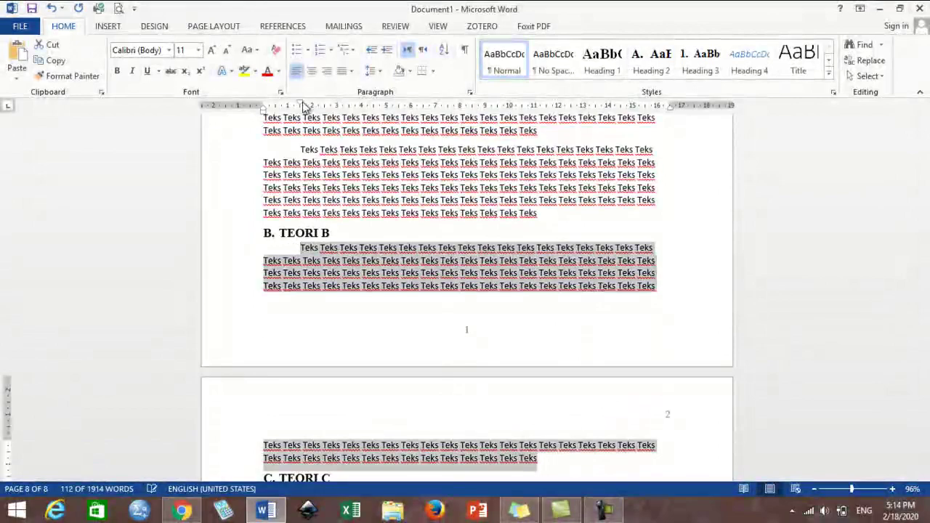
key("ctrl+c")
key("Down")
key("ctrl+v")
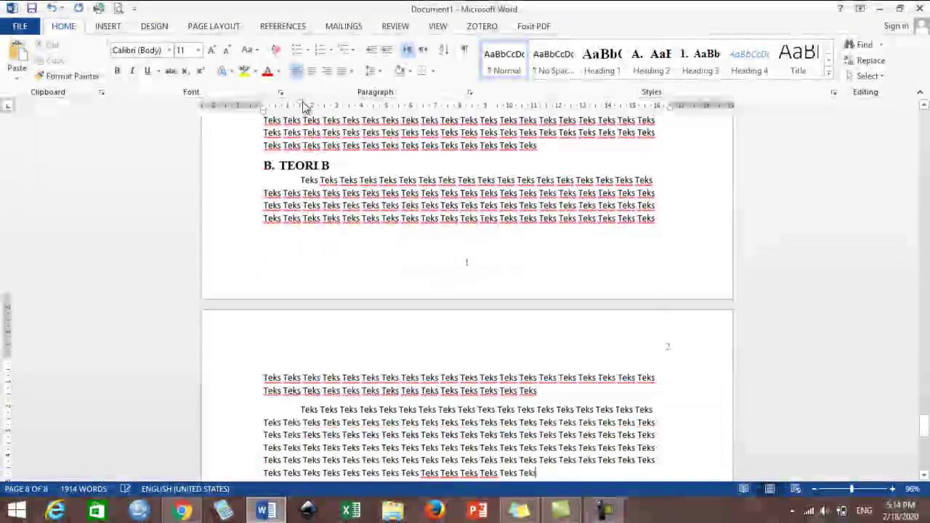
left_click(497, 449)
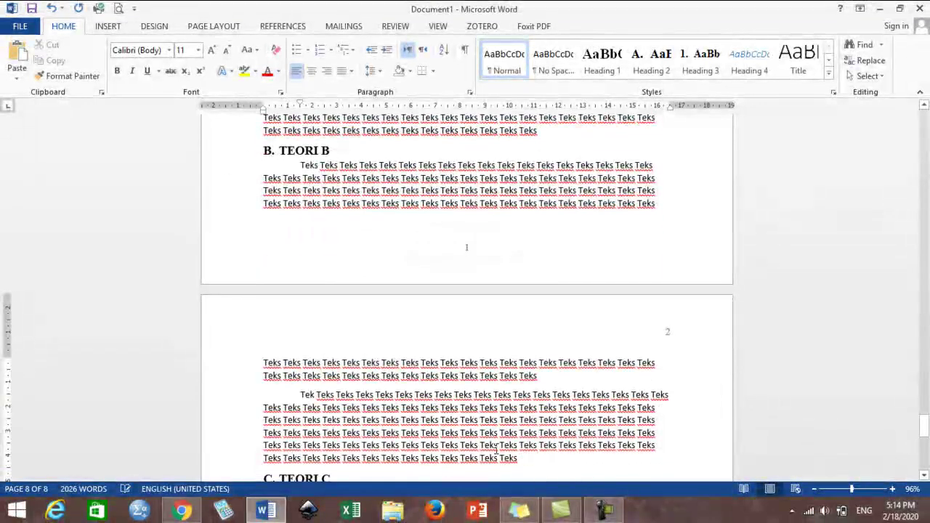
key("ctrl+z")
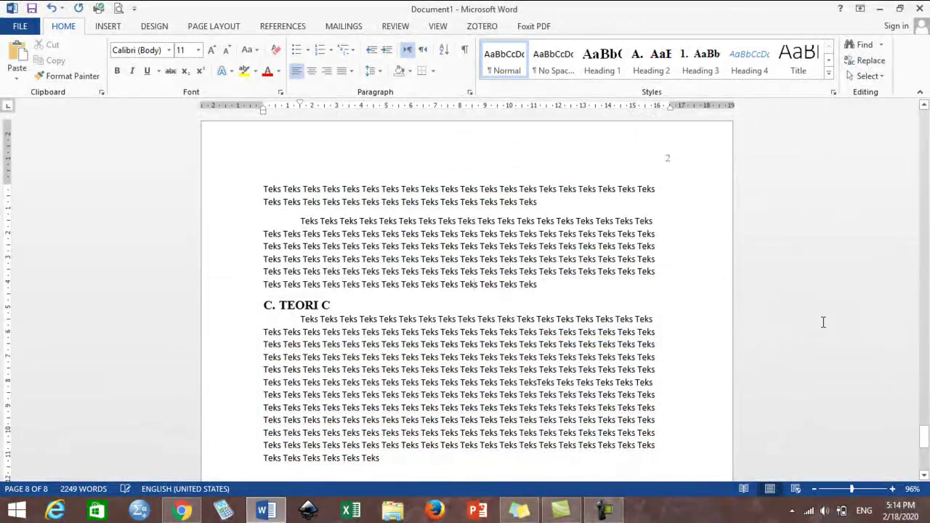
Step: Update the entire DAFTAR ISI table so BAB II KAJIAN TEORI and TEORI A–C appear
left_click_drag(926, 428, 925, 170)
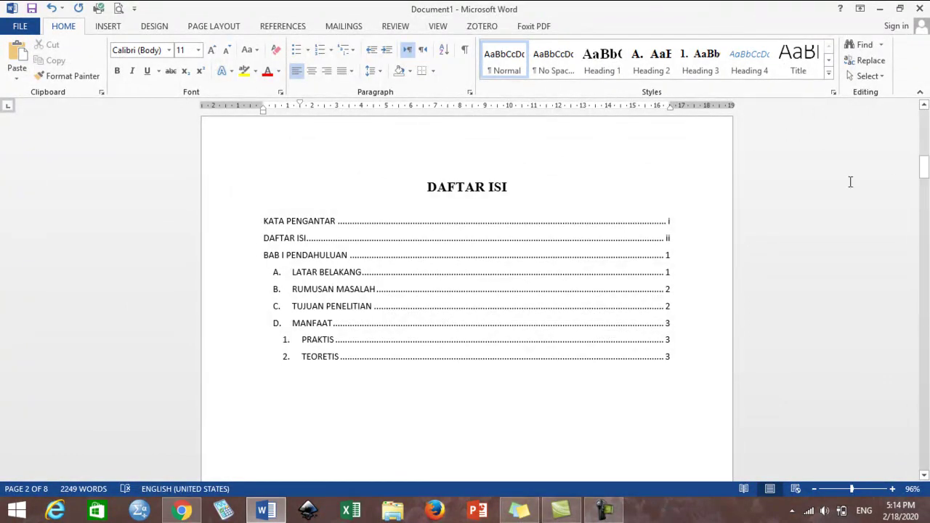
left_click(494, 304)
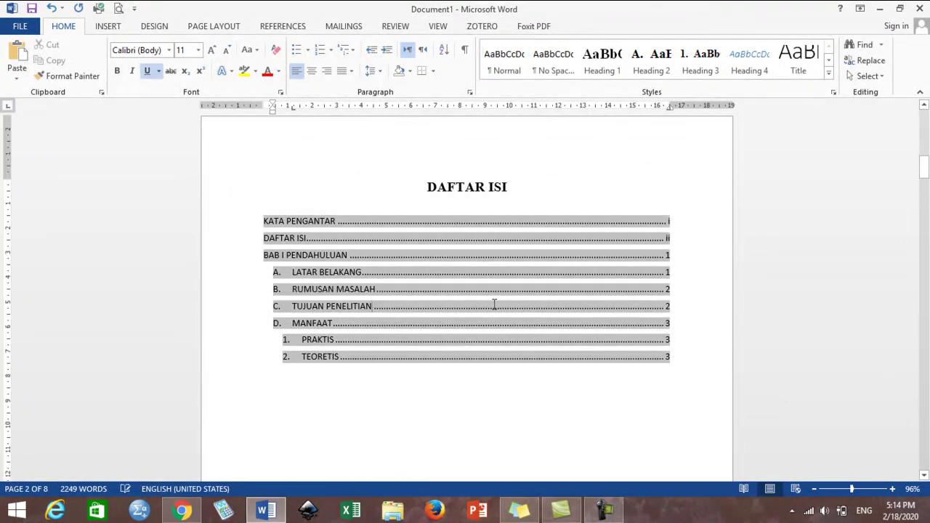
right_click(494, 305)
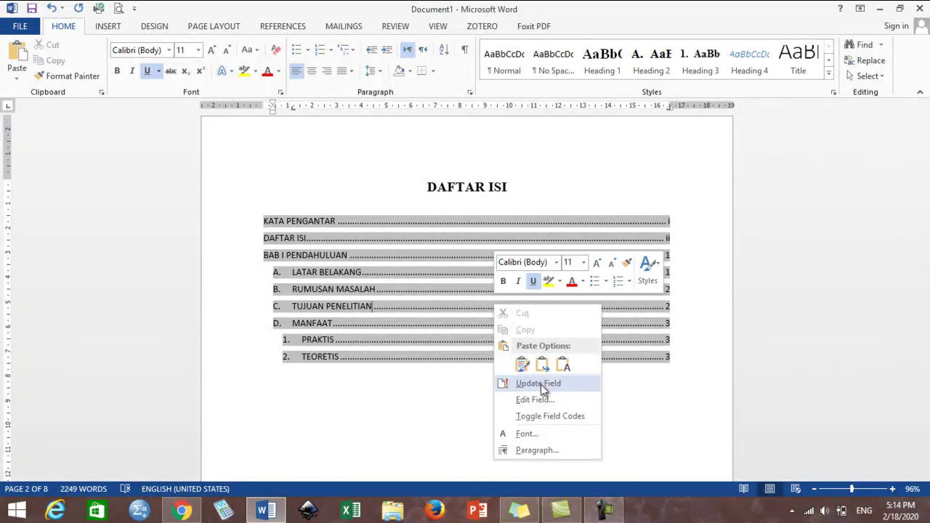
left_click(591, 387)
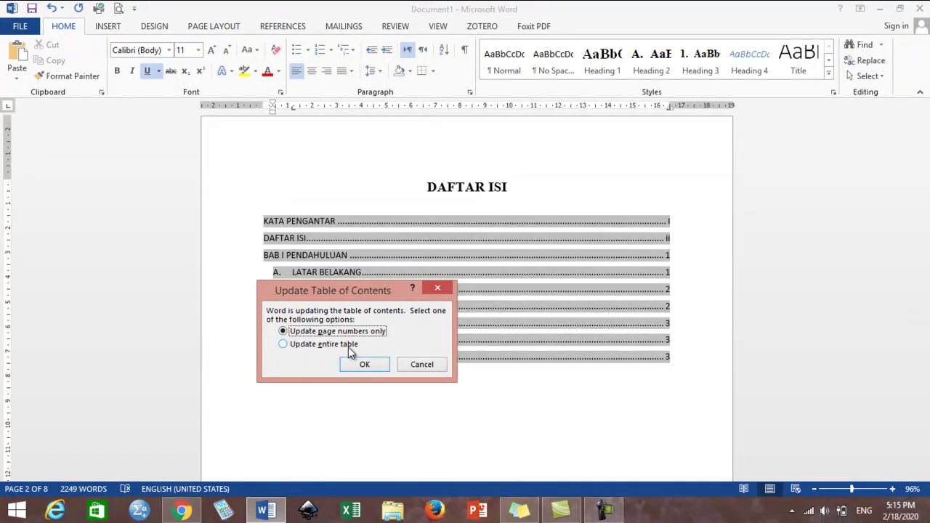
left_click(349, 347)
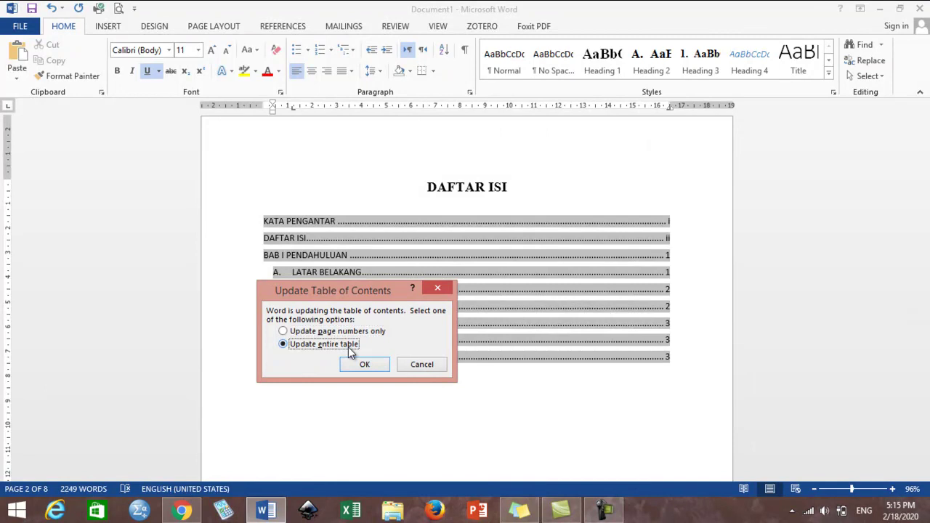
left_click(363, 364)
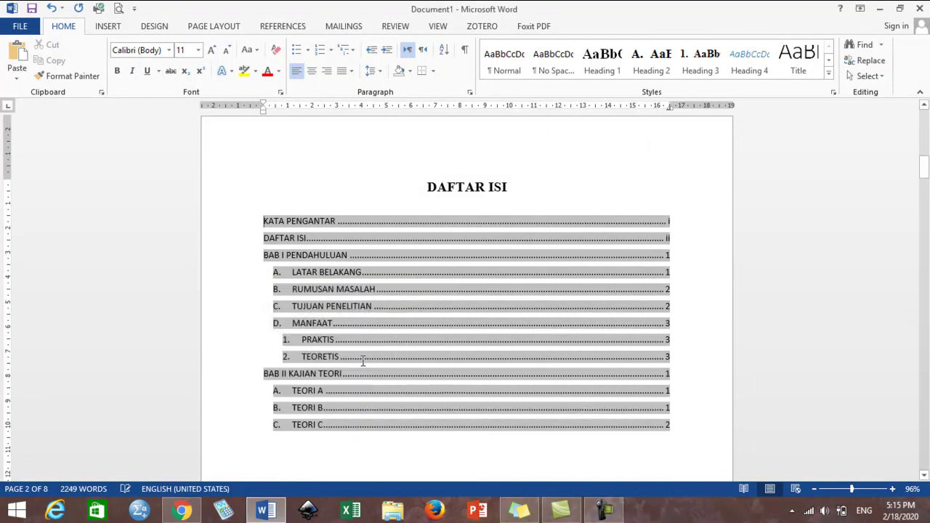
left_click(589, 194)
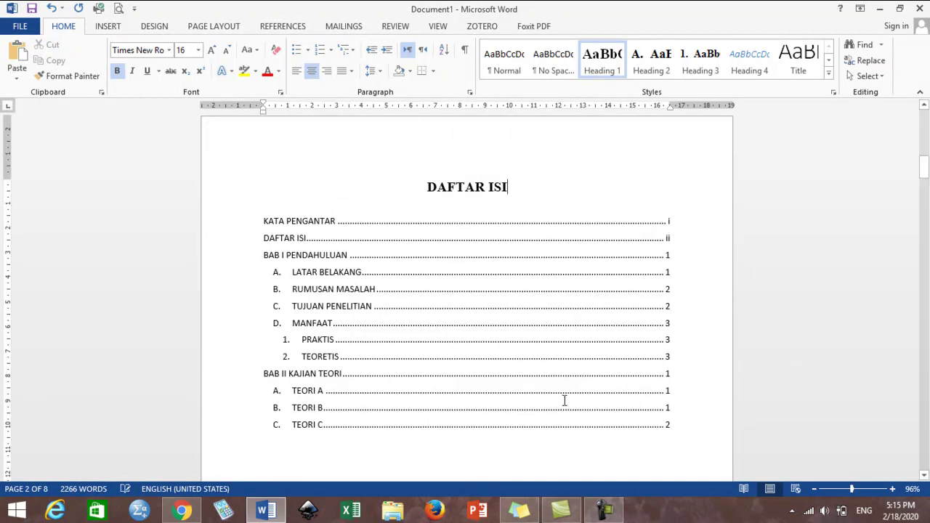
Step: Format BAB II's footer page numbers to continue from the previous section, so its first page reads 4
left_click(636, 383, "ctrl")
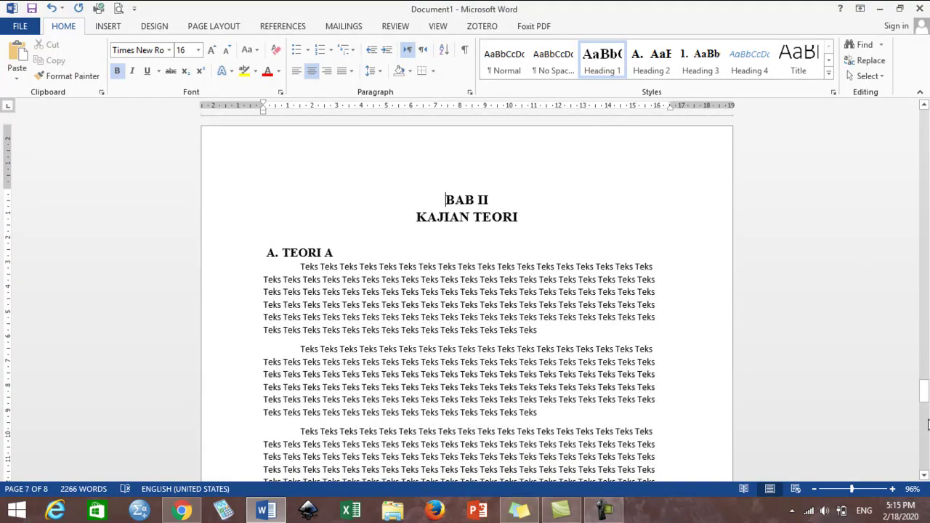
left_click_drag(923, 393, 924, 428)
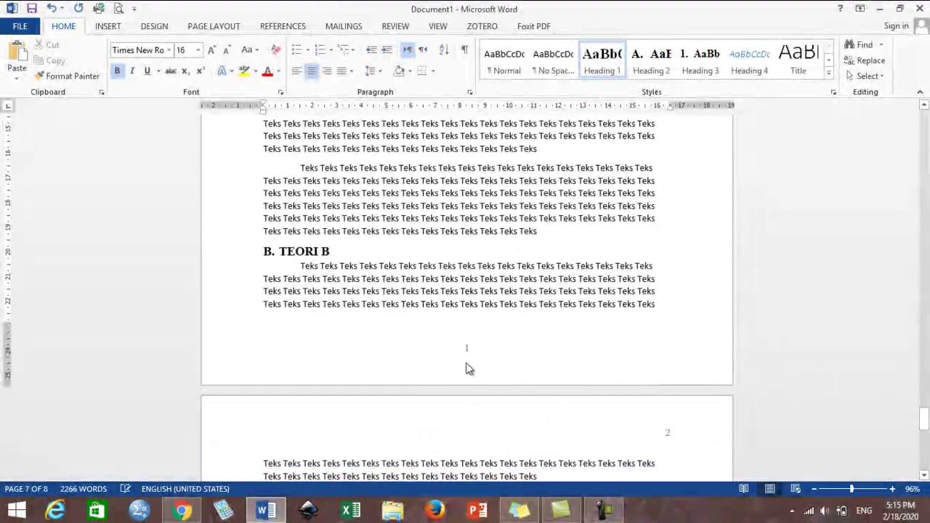
double_click(468, 363)
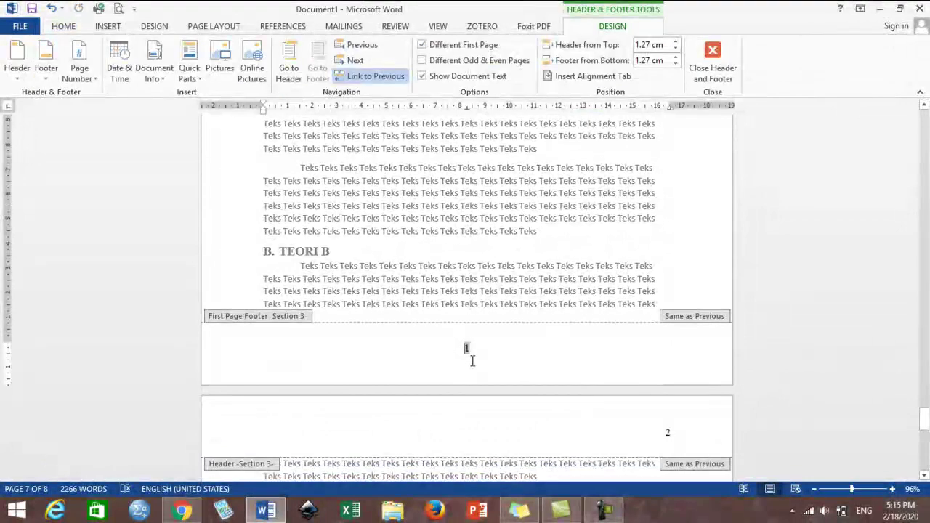
left_click_drag(473, 349, 455, 347)
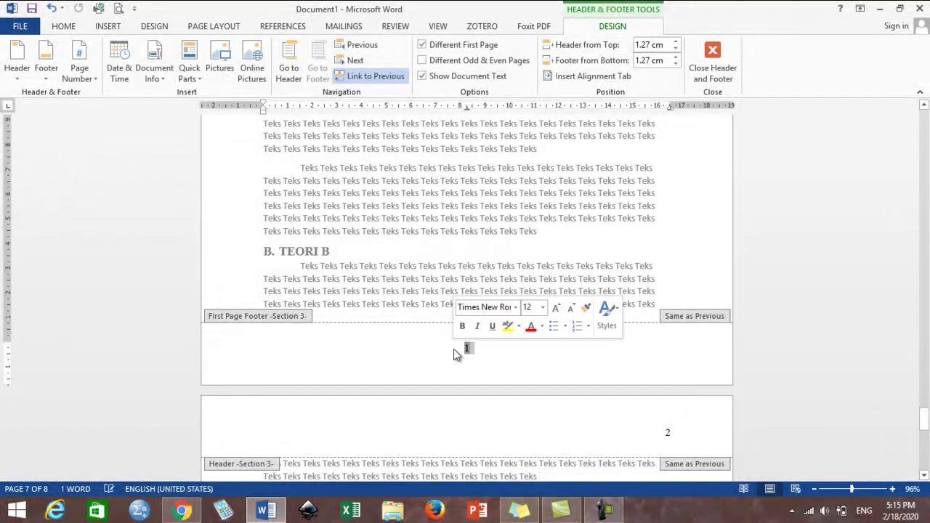
left_click(91, 76)
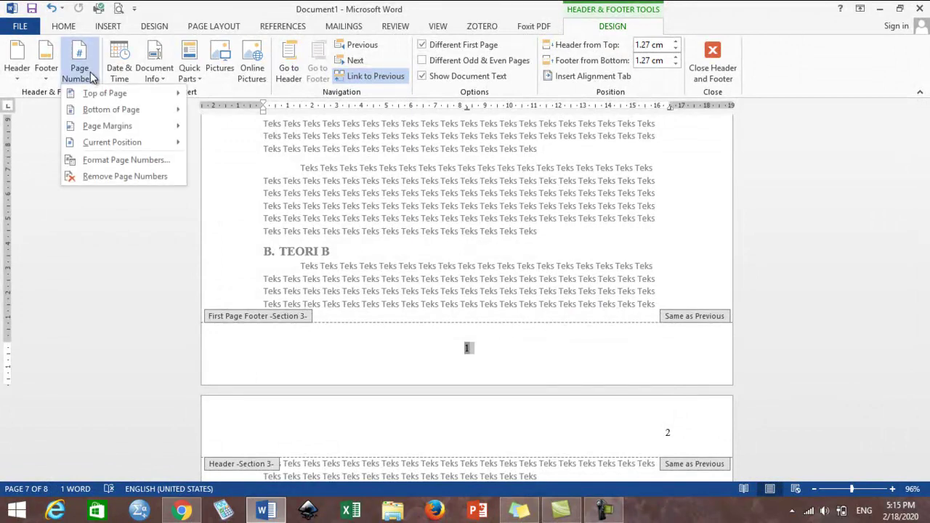
left_click(132, 159)
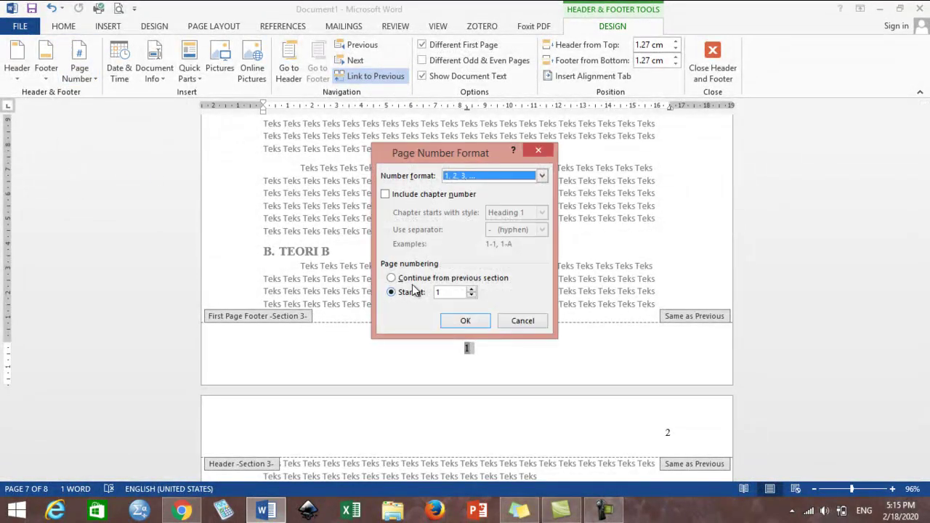
left_click(411, 282)
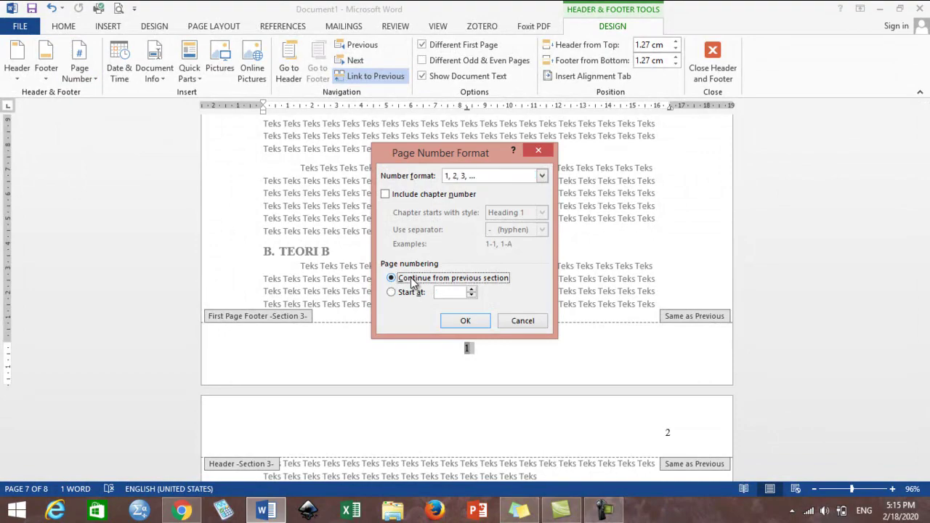
left_click(479, 320)
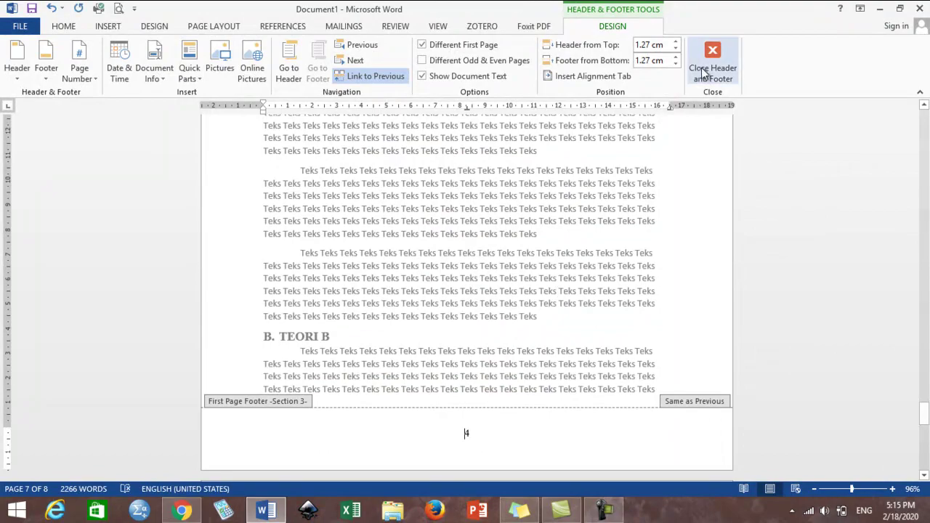
left_click(709, 73)
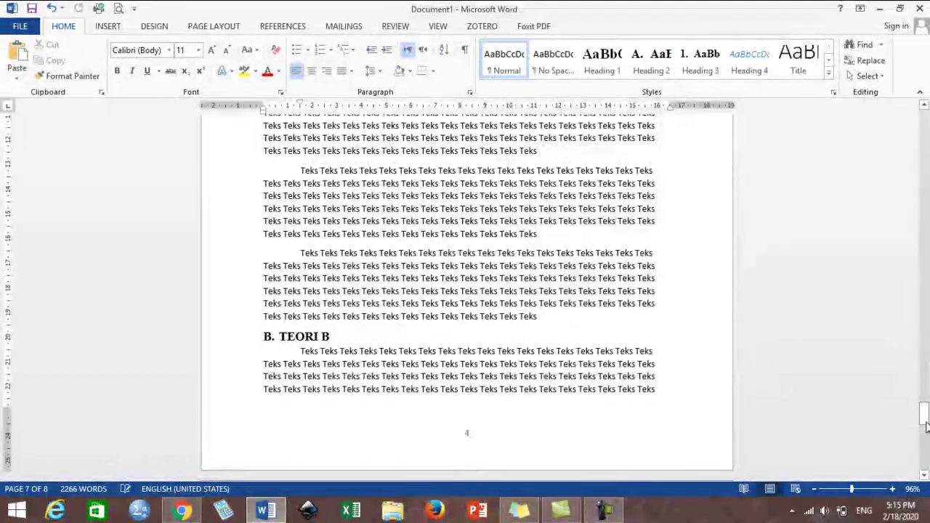
left_click(926, 426)
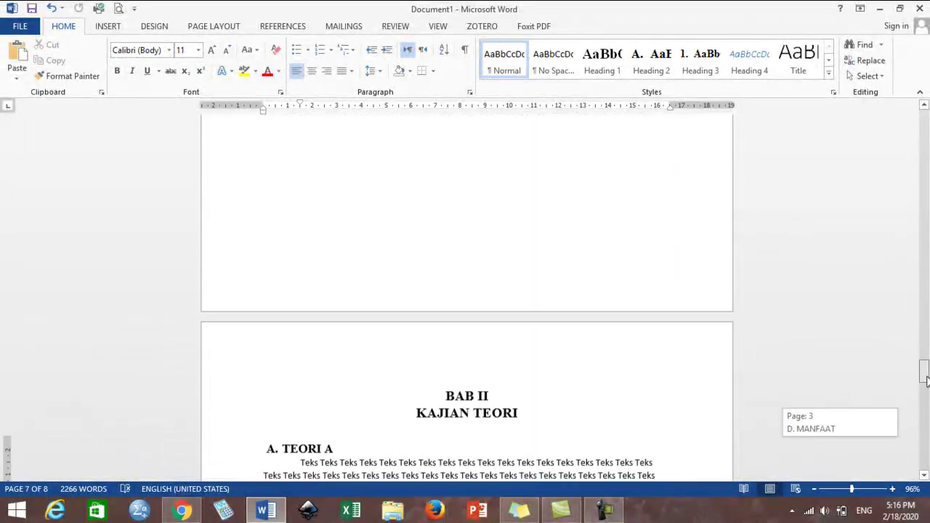
Step: Scroll through the renumbered BAB II pages and back up to the DAFTAR ISI page
mouse_move(927, 425)
left_mouse_down()
mouse_move(927, 370)
mouse_move(927, 454)
mouse_move(925, 434)
mouse_move(926, 444)
left_mouse_up()
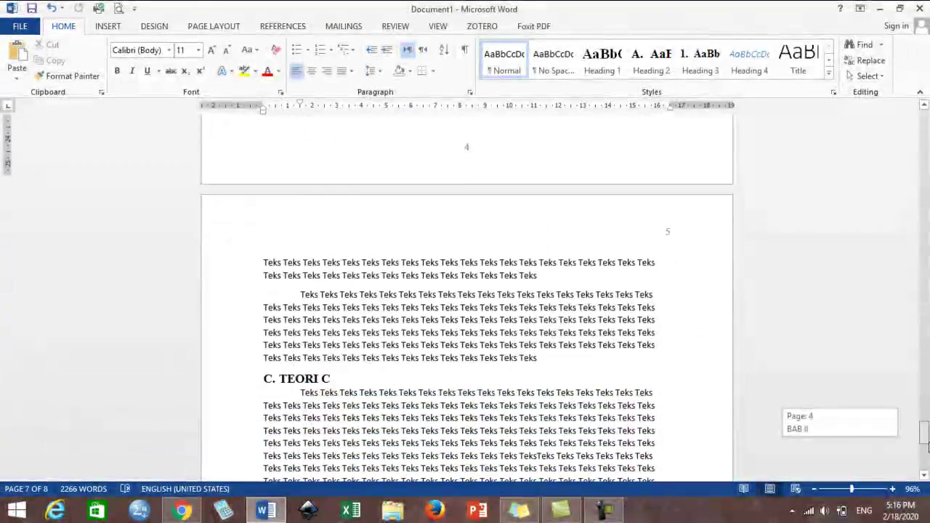
left_click_drag(927, 445, 913, 177)
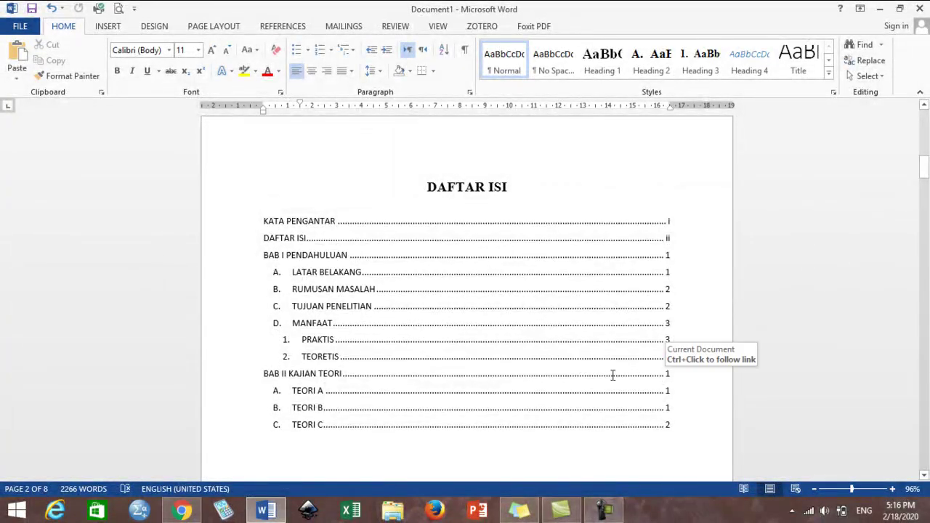
Step: Update only the DAFTAR ISI page numbers so the BAB II entries read 4, 4, 4 and 5
right_click(521, 375)
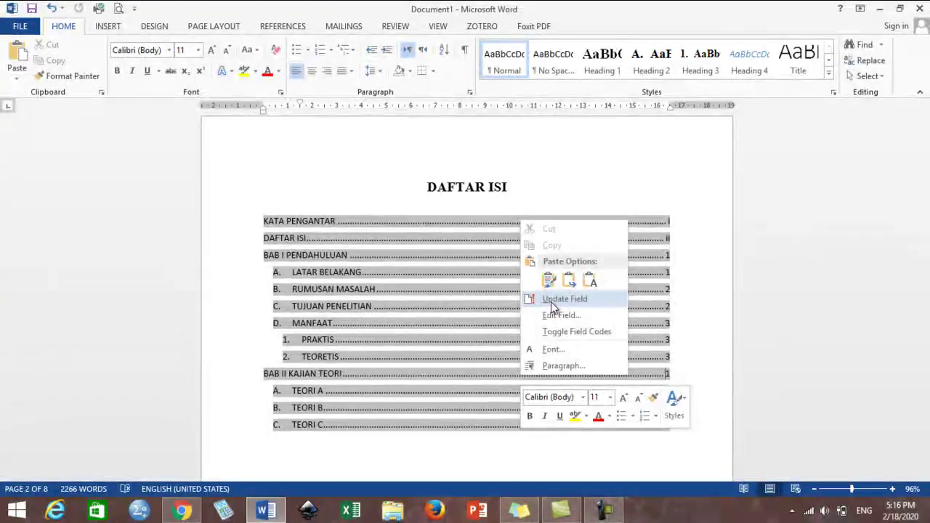
left_click(552, 302)
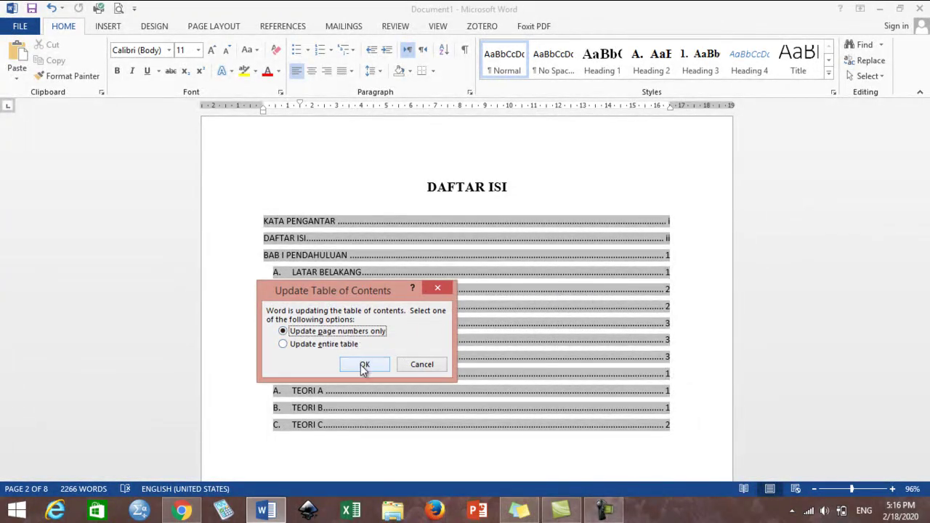
left_click(364, 366)
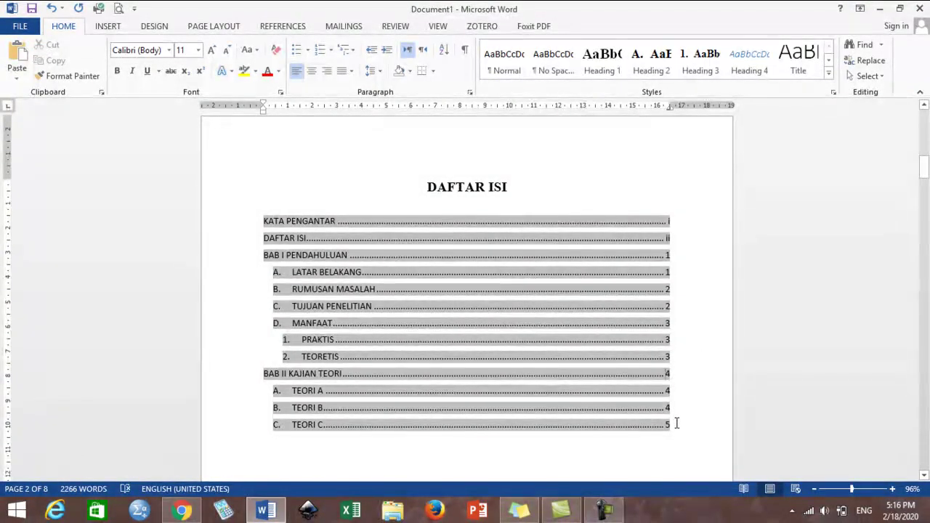
left_click(613, 191)
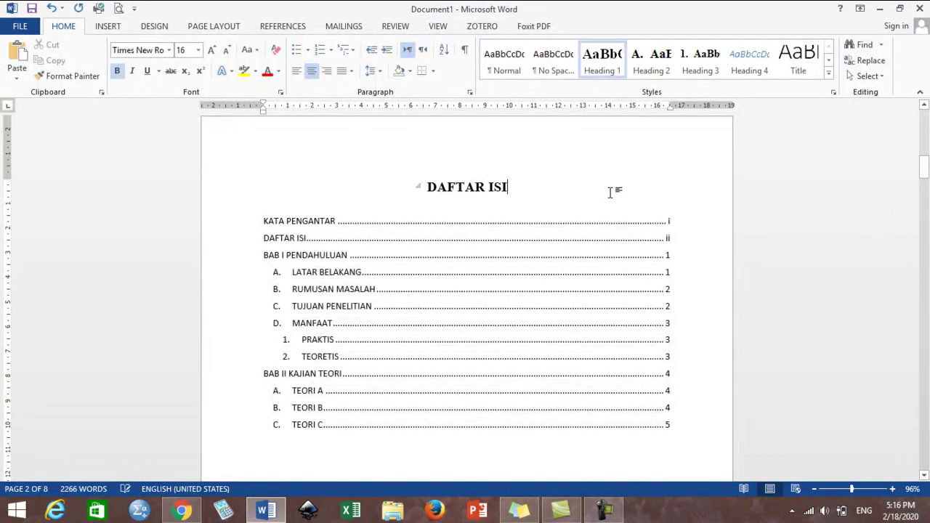